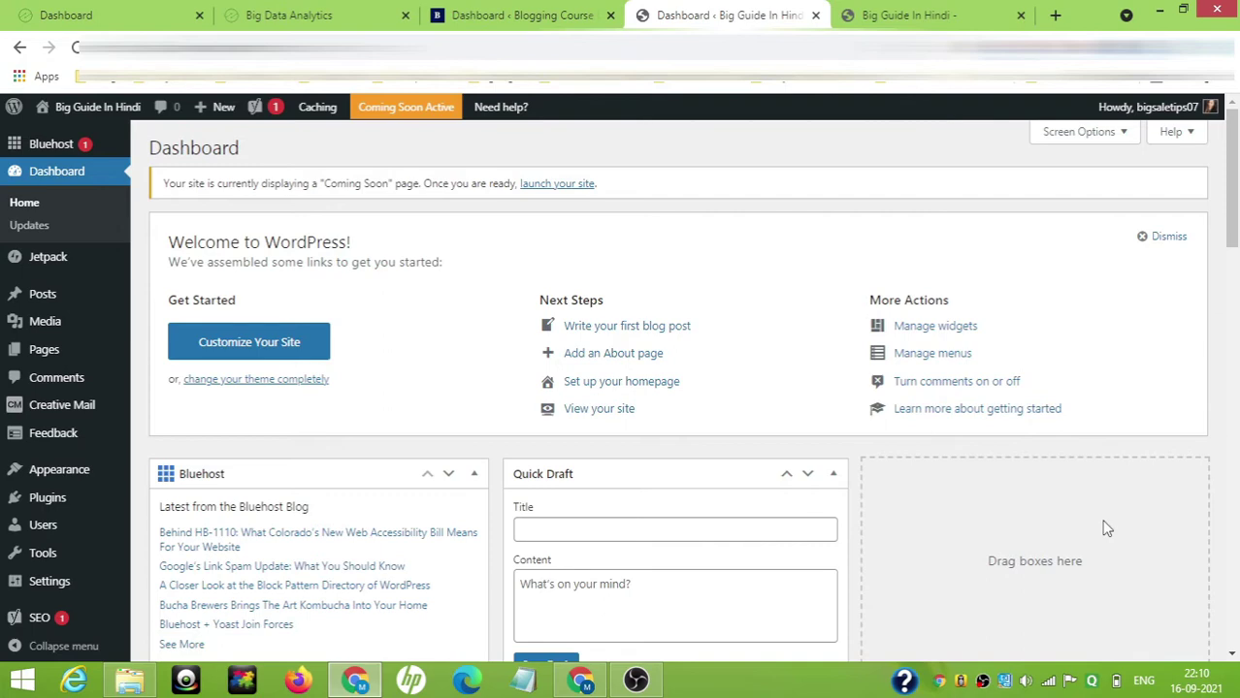
Step: Look over the uploads on the Online Blogging Course YouTube channel, then return to the Big Guide In Hindi WordPress dashboard
click(582, 679)
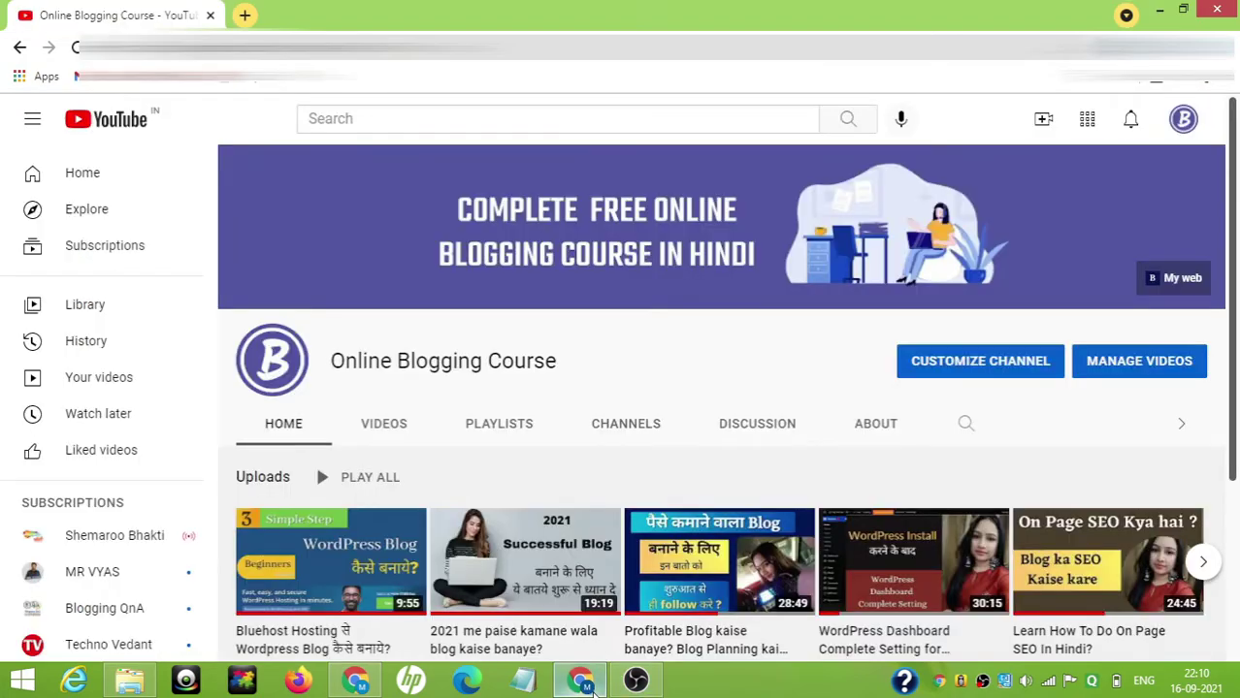
scroll(362, 573, down, 1)
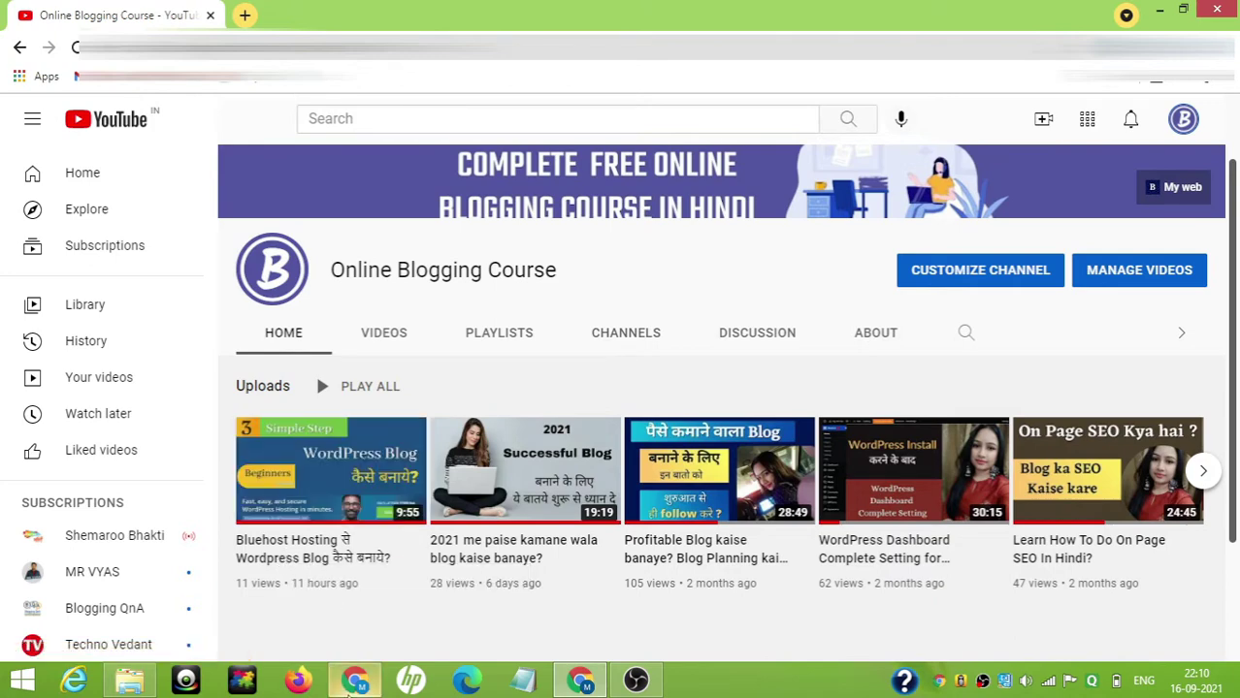
click(355, 680)
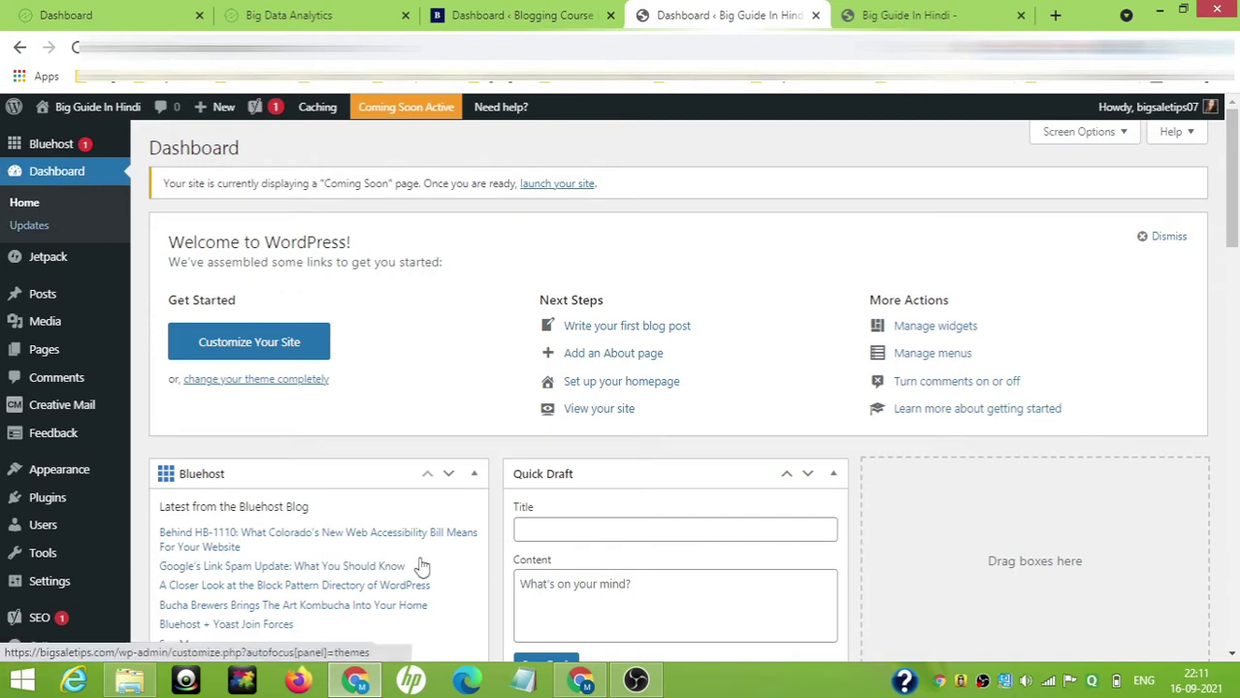
Step: Examine the Big Guide In Hindi dashboard's widgets and the options offered under Appearance, Users, Jetpack and Posts
mouse_move(85, 477)
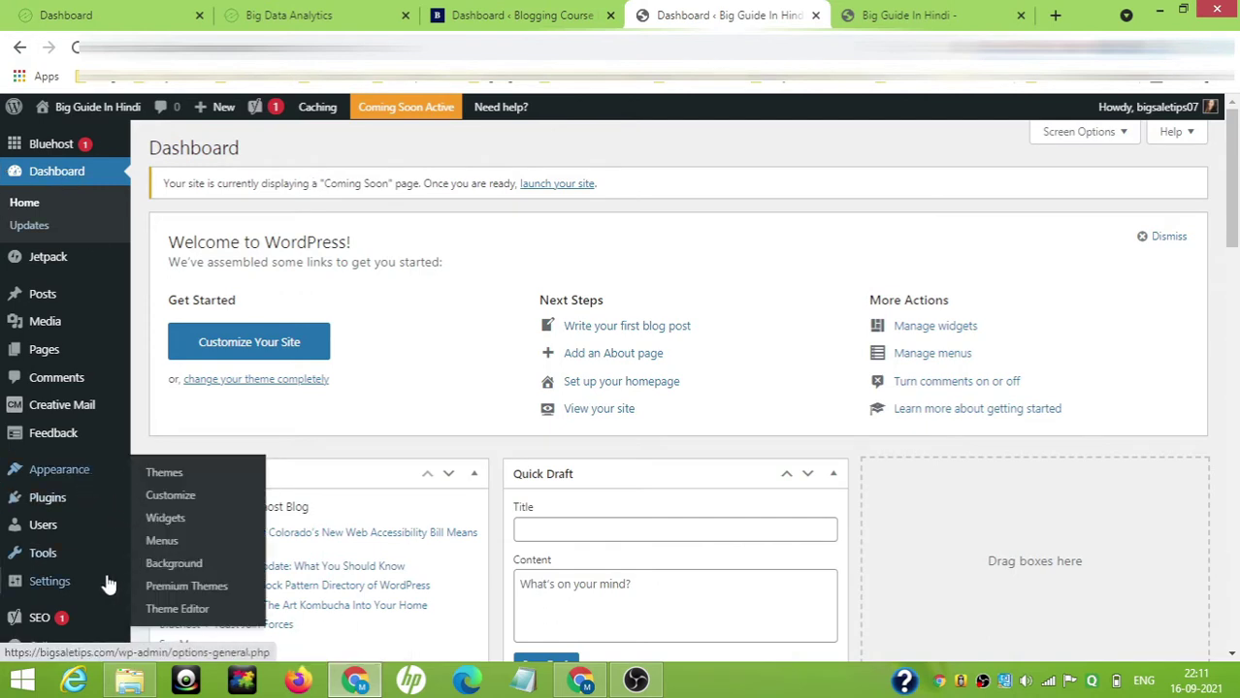
mouse_move(68, 582)
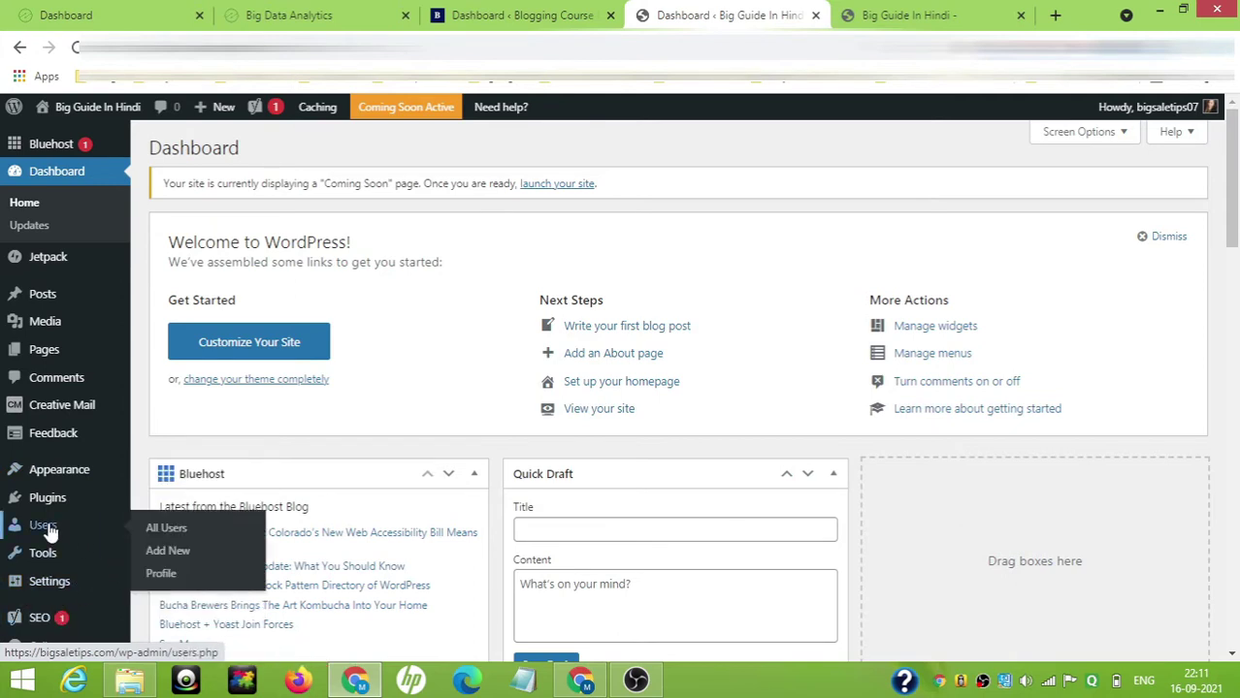
mouse_move(115, 589)
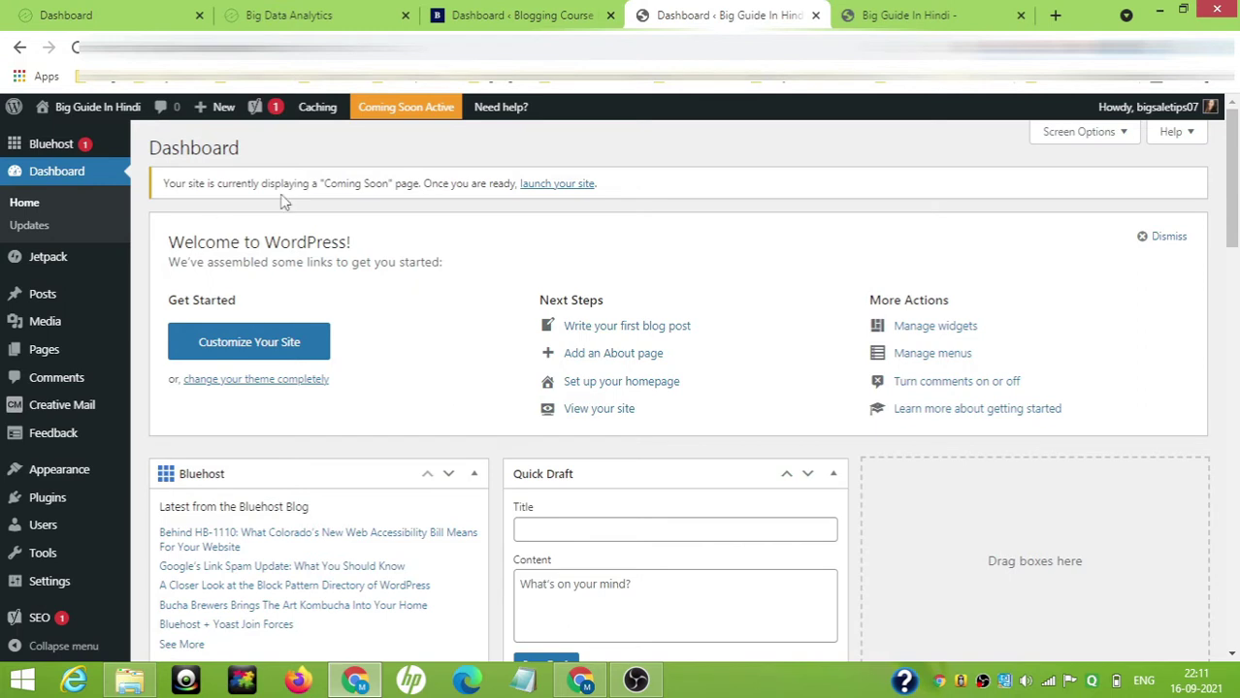
mouse_move(58, 150)
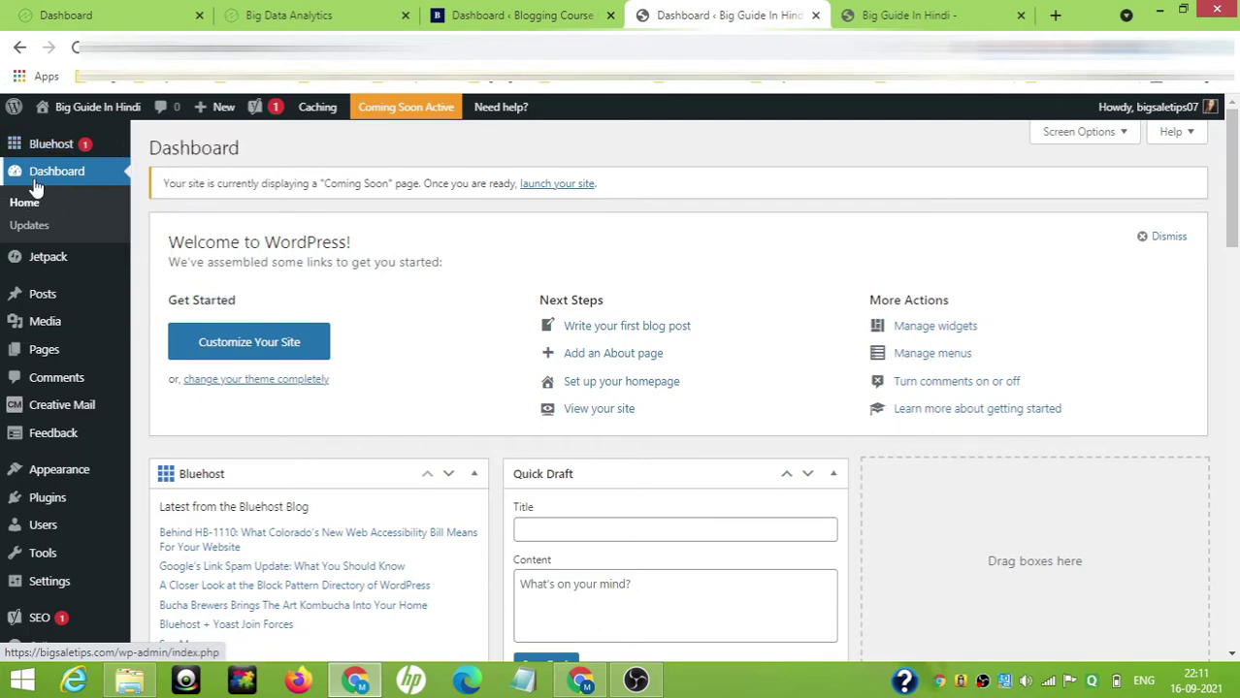
scroll(669, 318, down, 8)
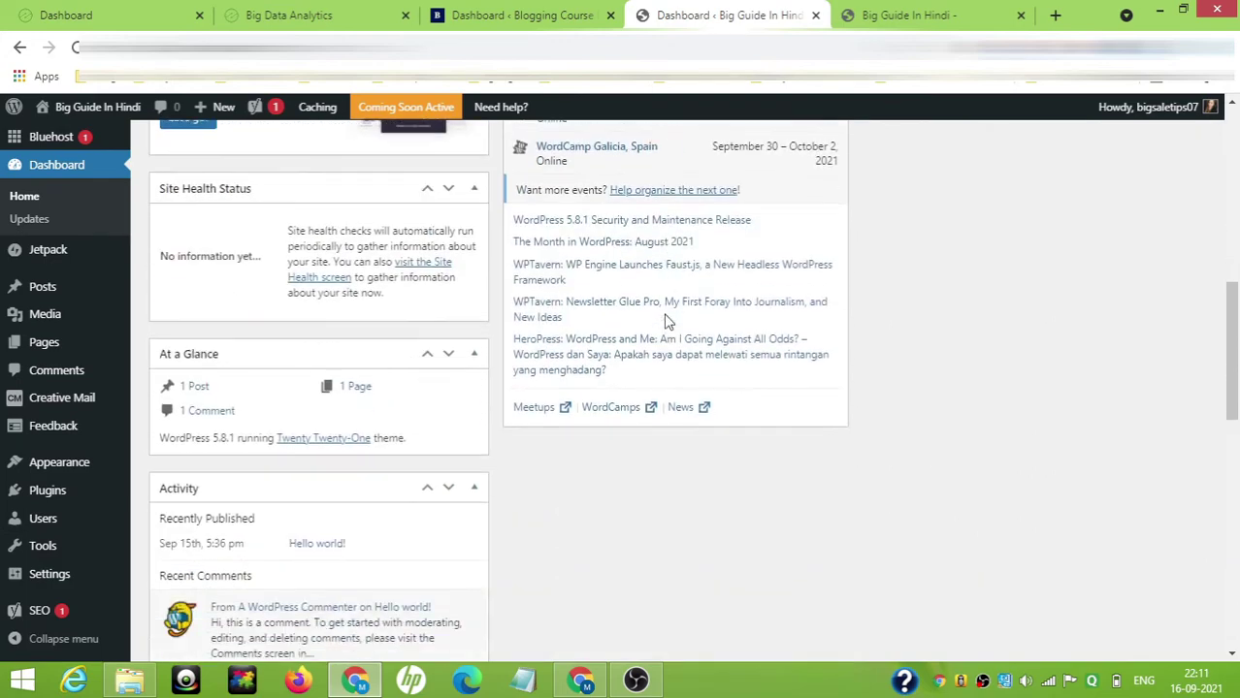
scroll(668, 321, down, 3)
scroll(668, 321, down, 3)
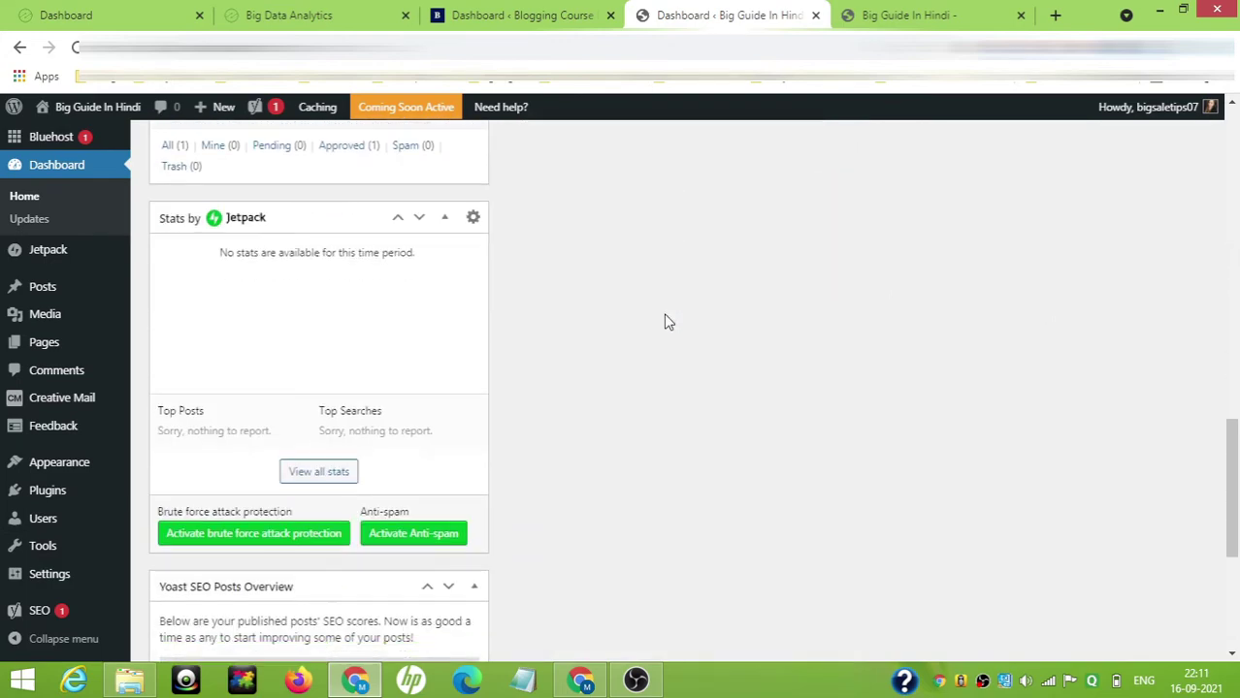
scroll(666, 321, up, 13)
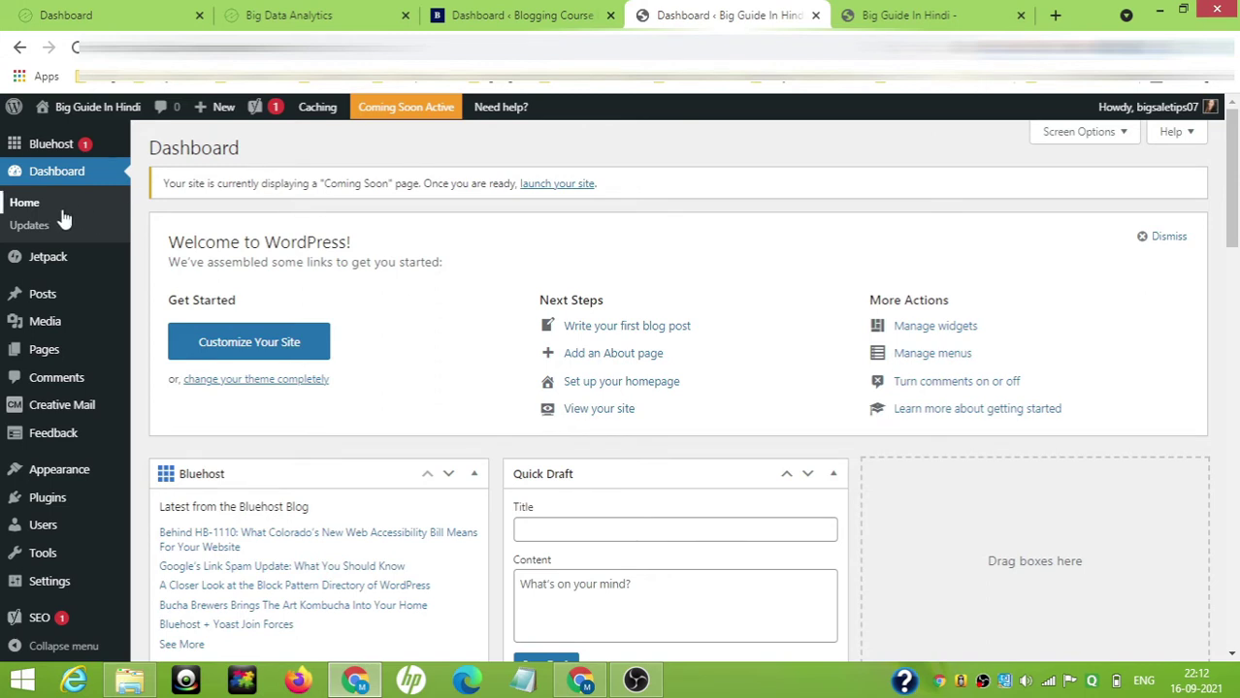
mouse_move(62, 268)
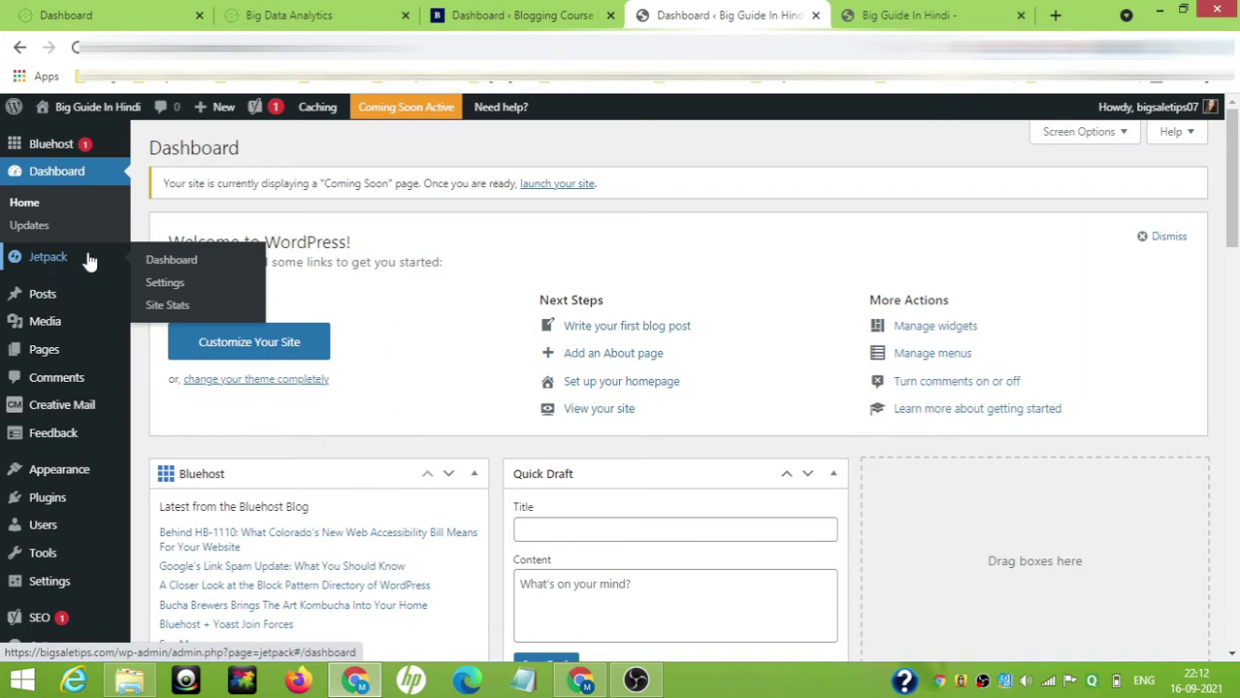
mouse_move(68, 303)
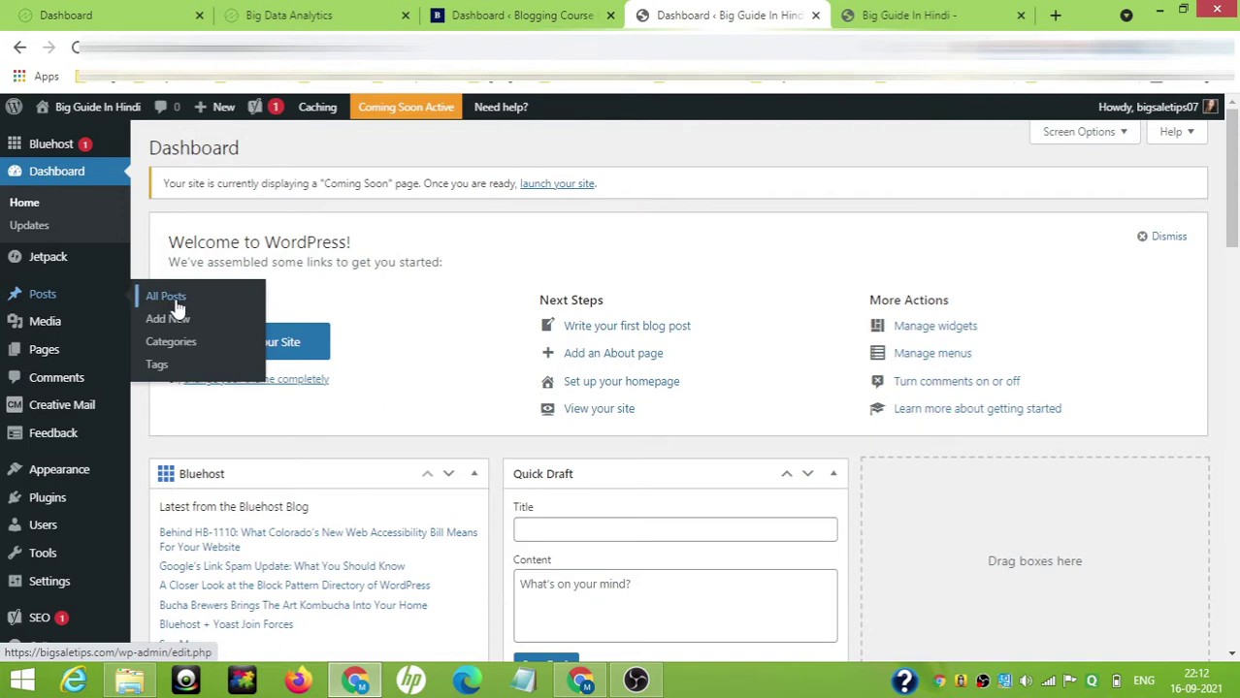
Step: Open the list of all posts on the Blogging Course In Hindi site and look through its entries
click(514, 14)
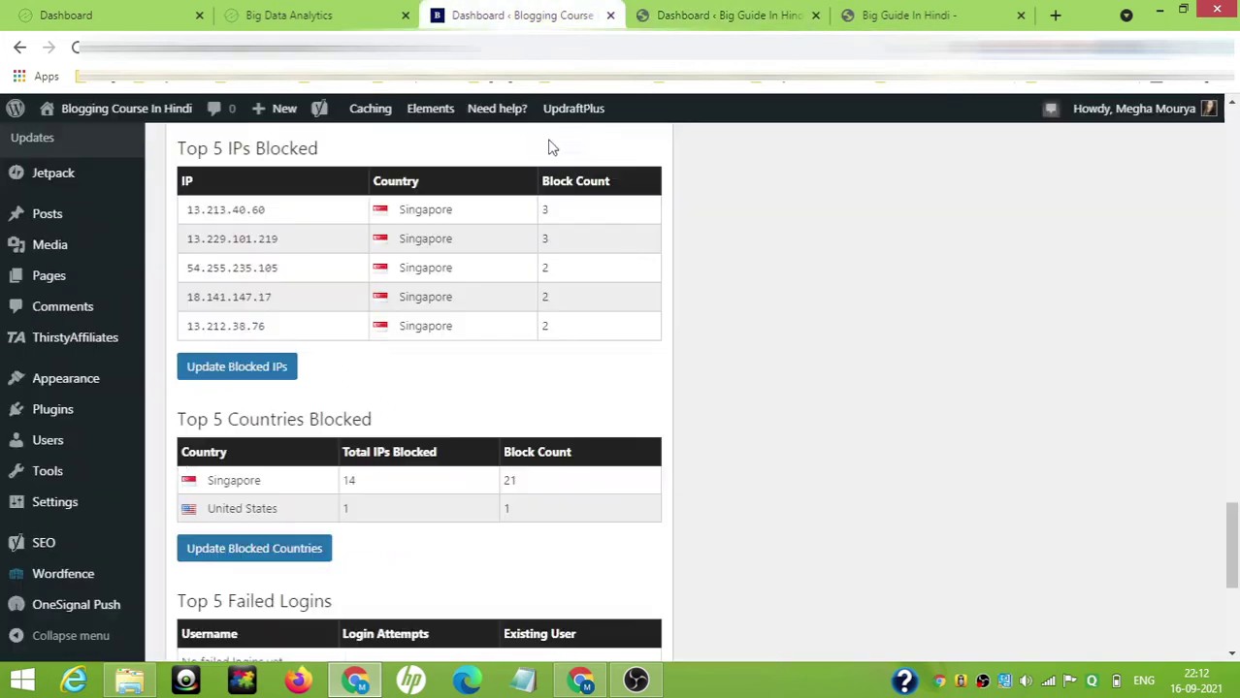
scroll(110, 317, up, 5)
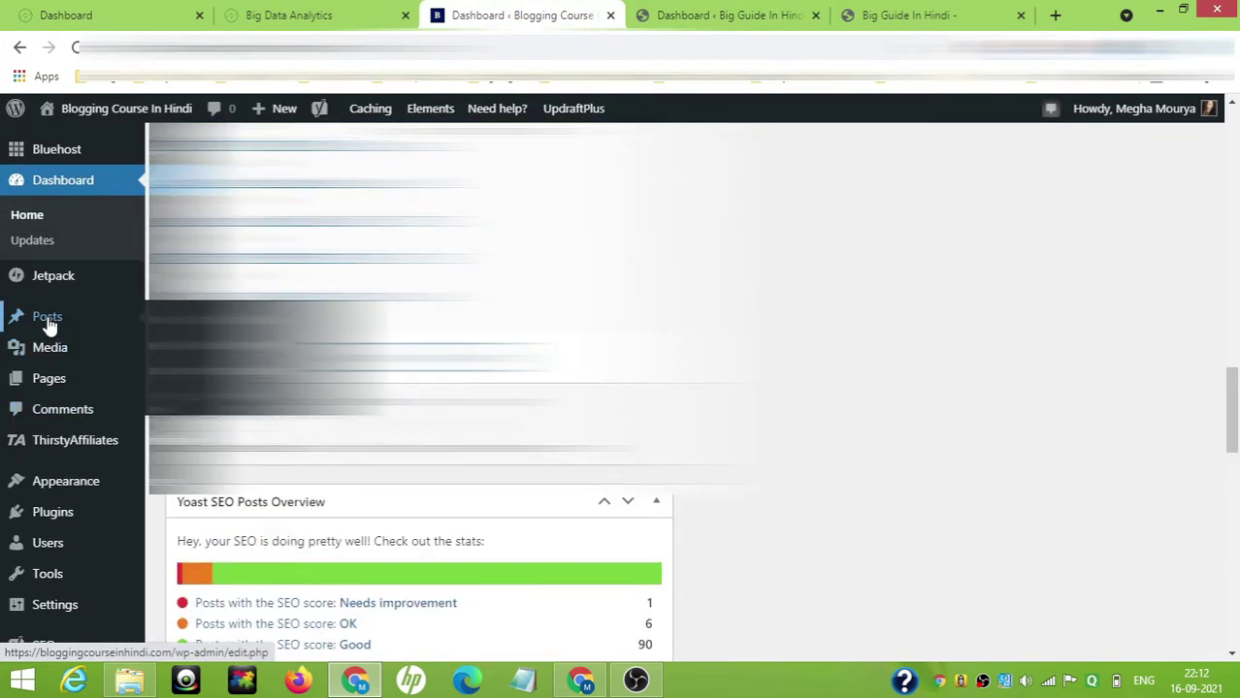
click(48, 318)
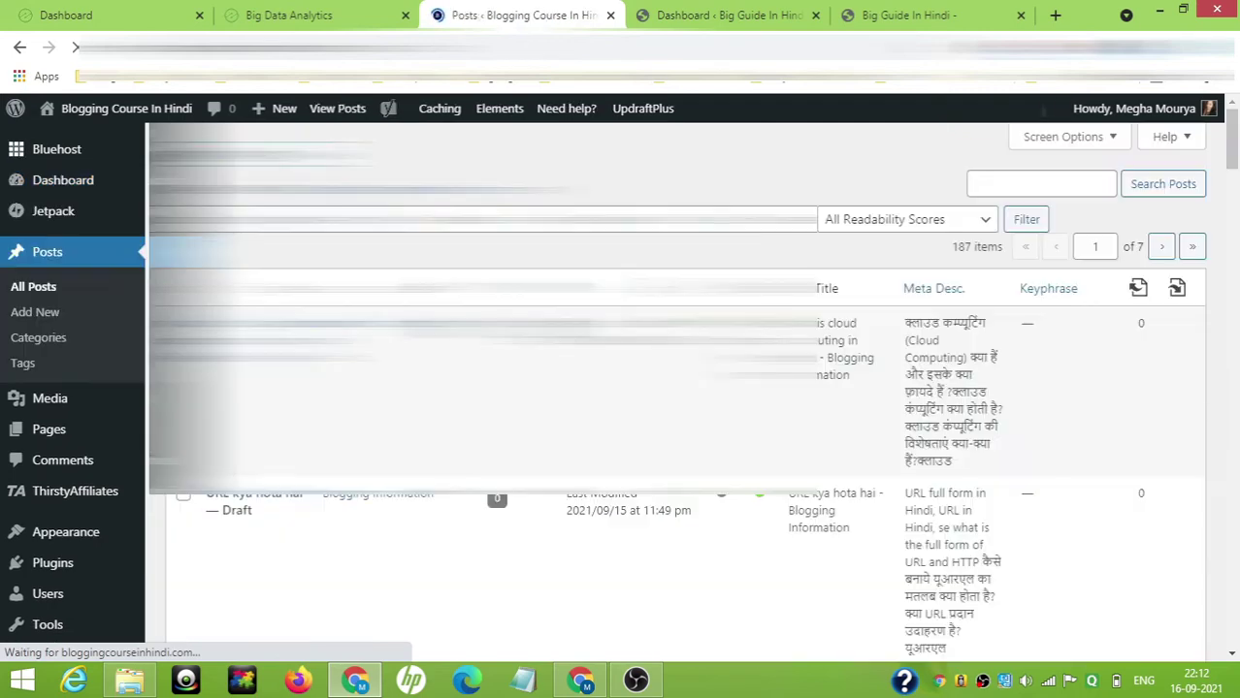
scroll(679, 388, down, 15)
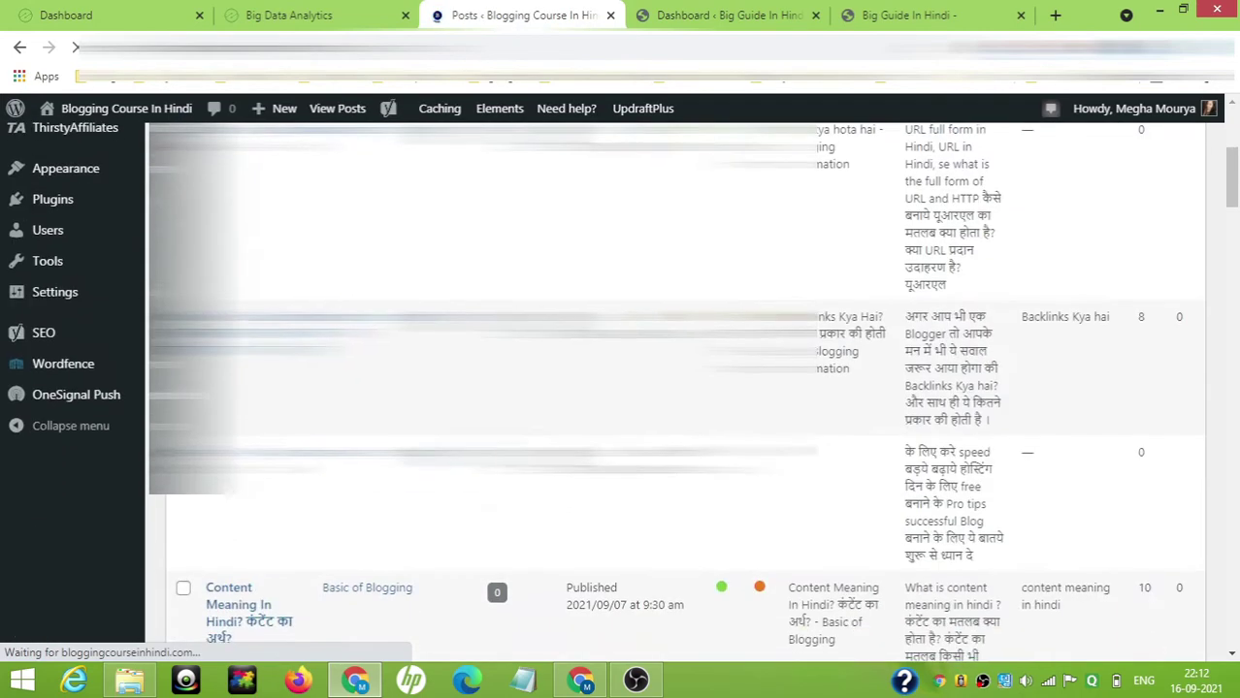
scroll(679, 388, down, 15)
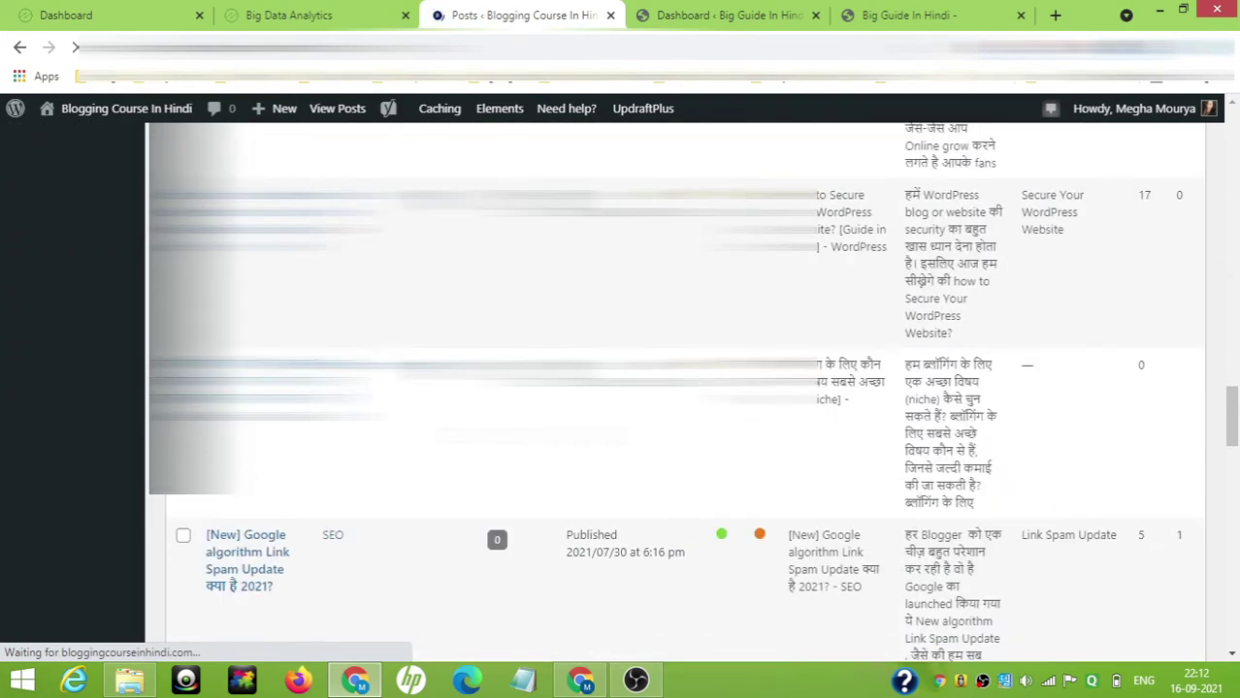
scroll(679, 388, down, 4)
scroll(679, 388, up, 7)
Step: Start a new post on the Big Guide In Hindi site
click(693, 12)
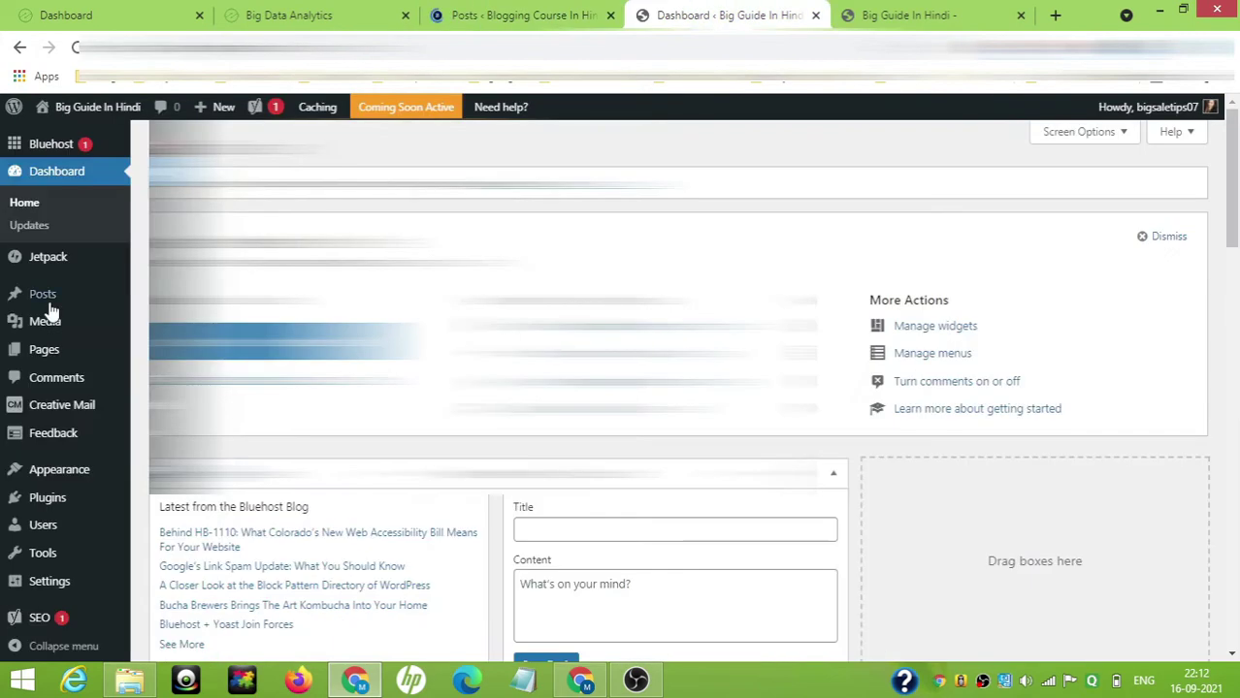
mouse_move(43, 305)
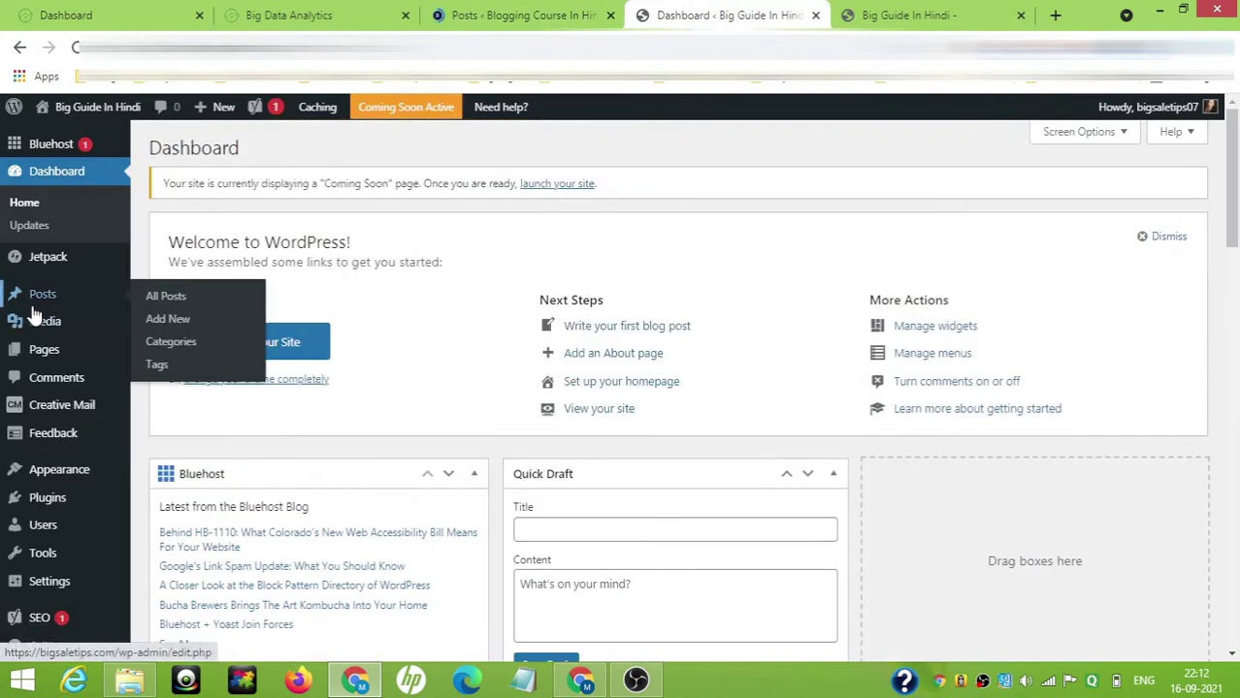
click(158, 326)
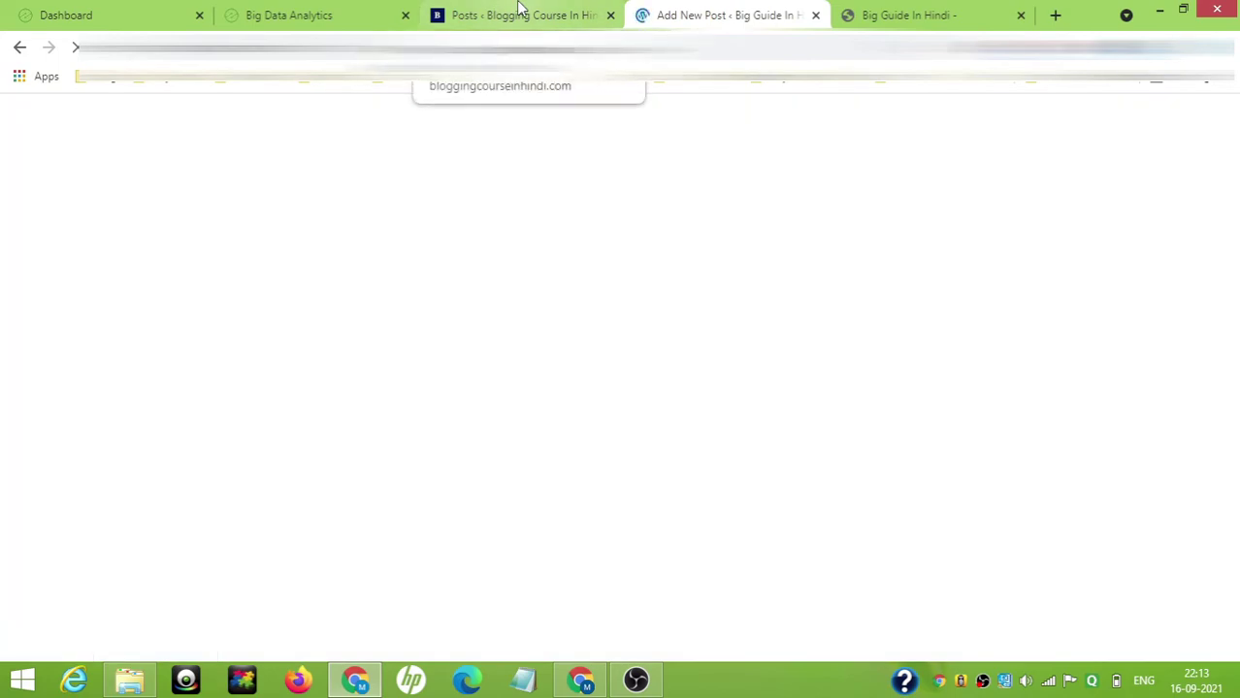
Step: Examine the titles, categories and draft or published status of the posts on the Blogging Course In Hindi site
click(521, 12)
scroll(199, 291, up, 10)
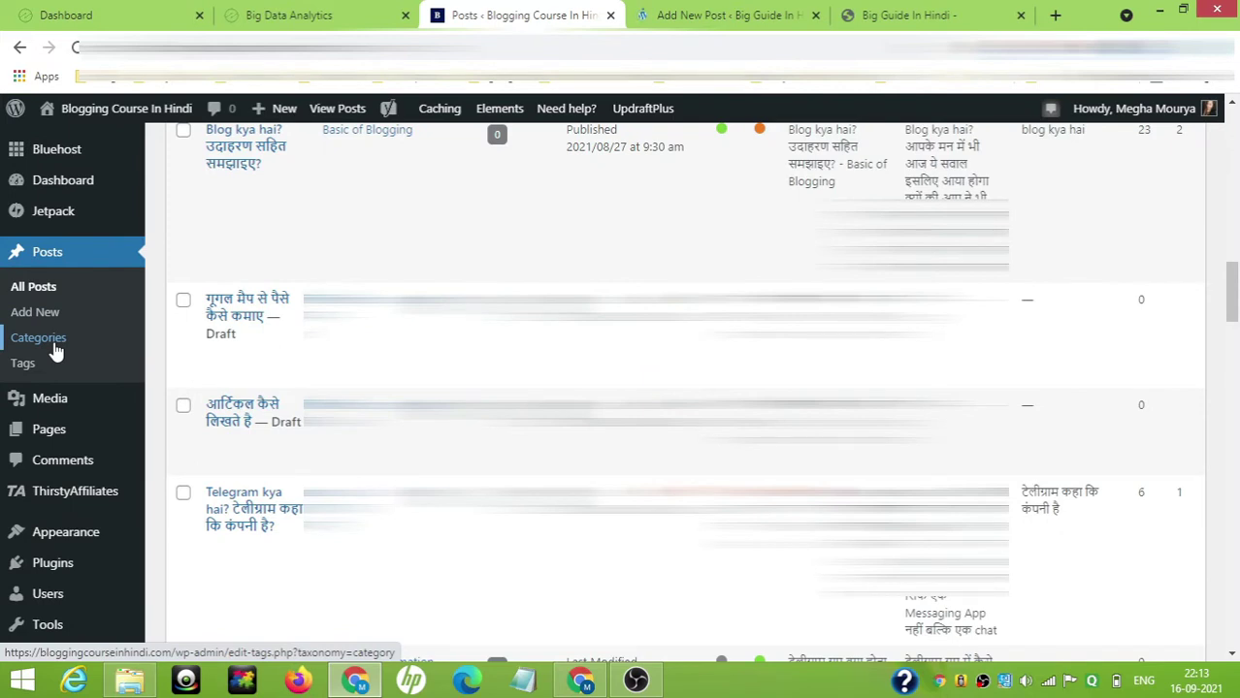
scroll(57, 351, up, 2)
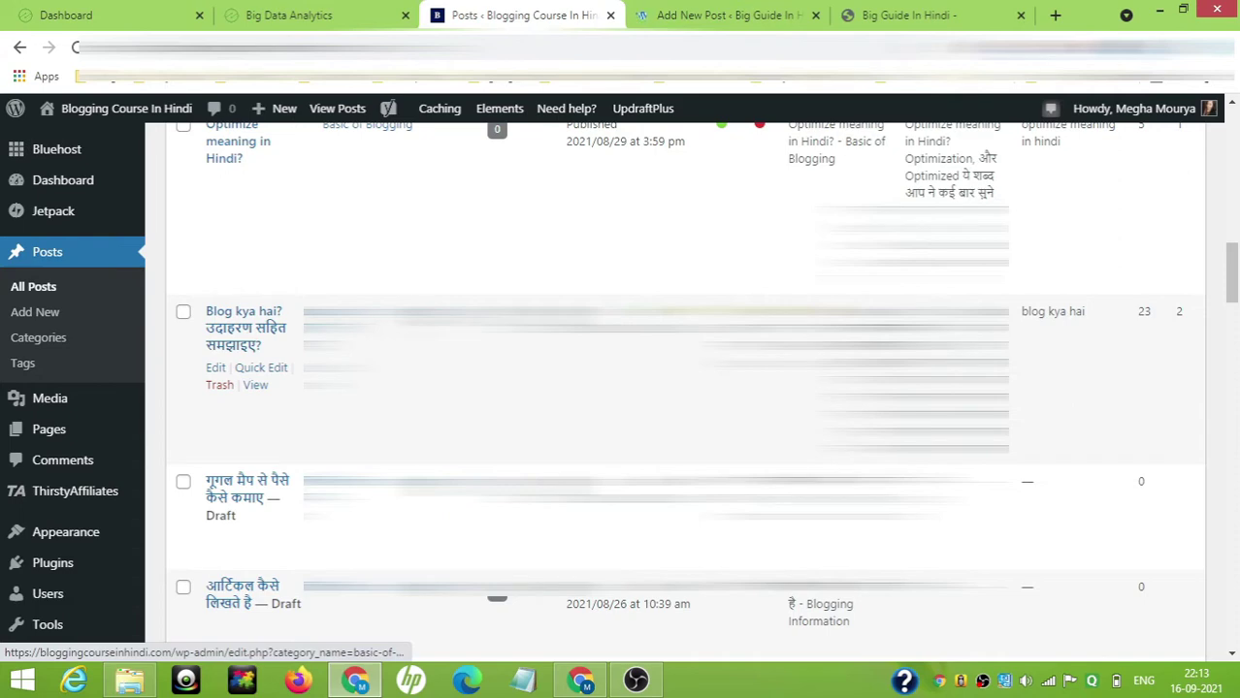
scroll(225, 407, down, 5)
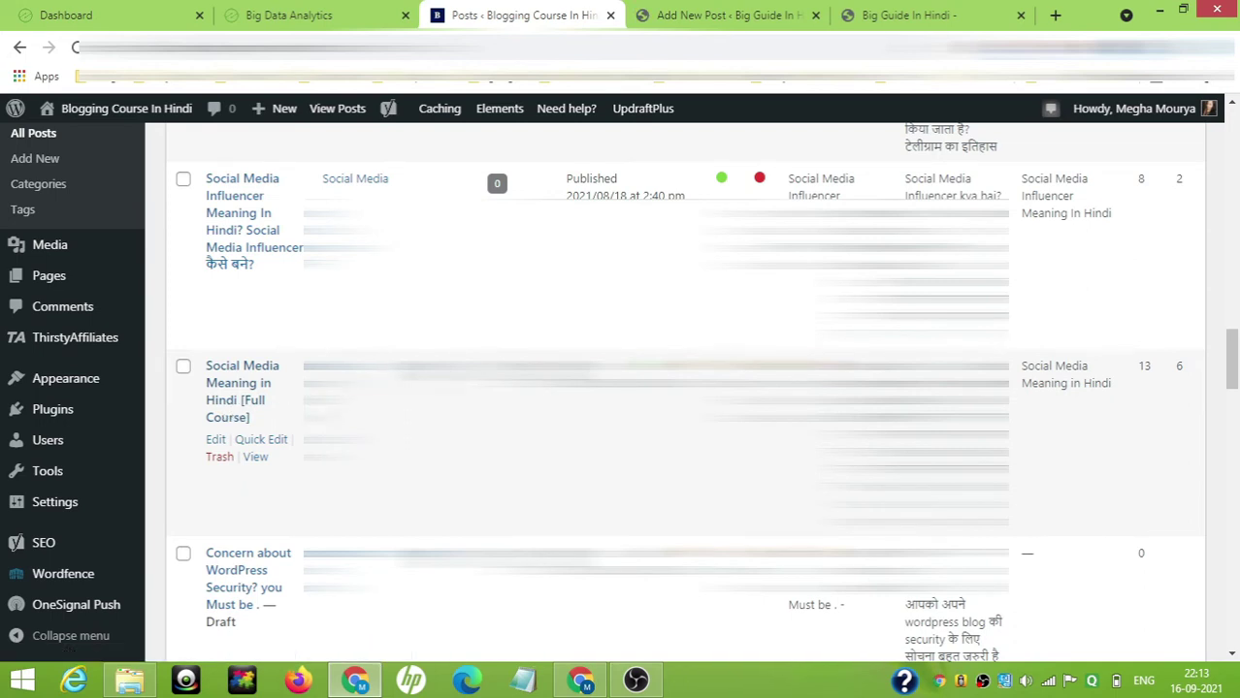
scroll(126, 266, up, 1)
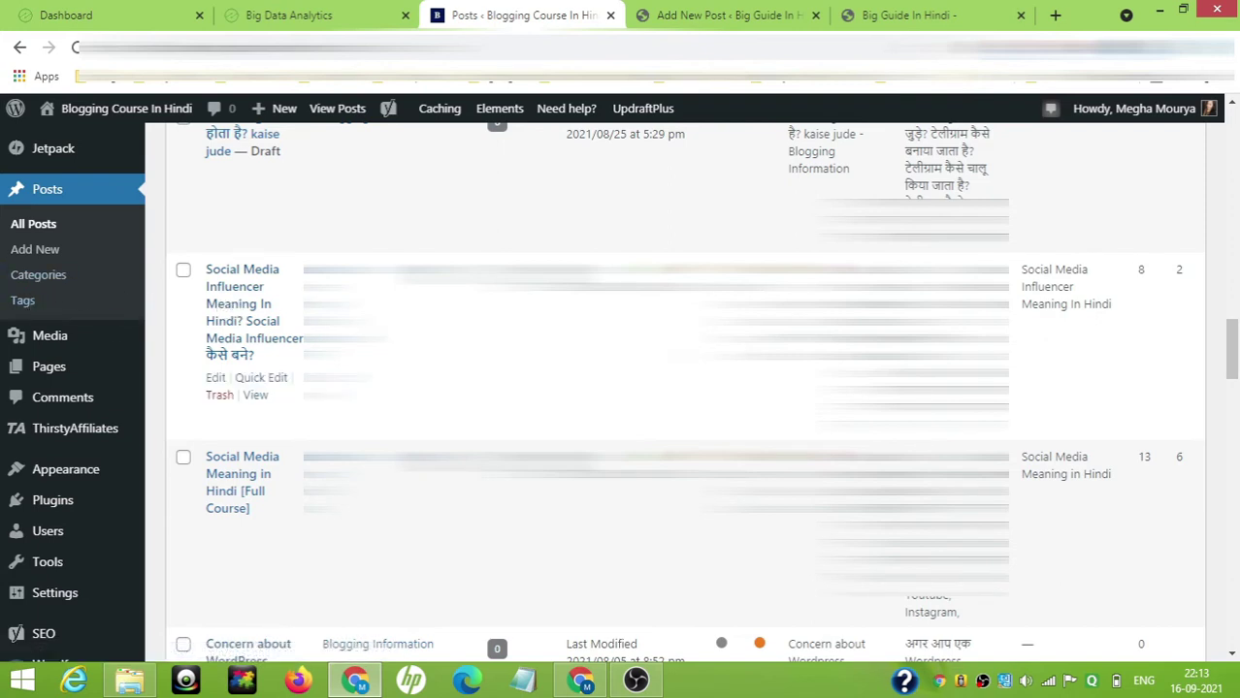
scroll(679, 388, up, 5)
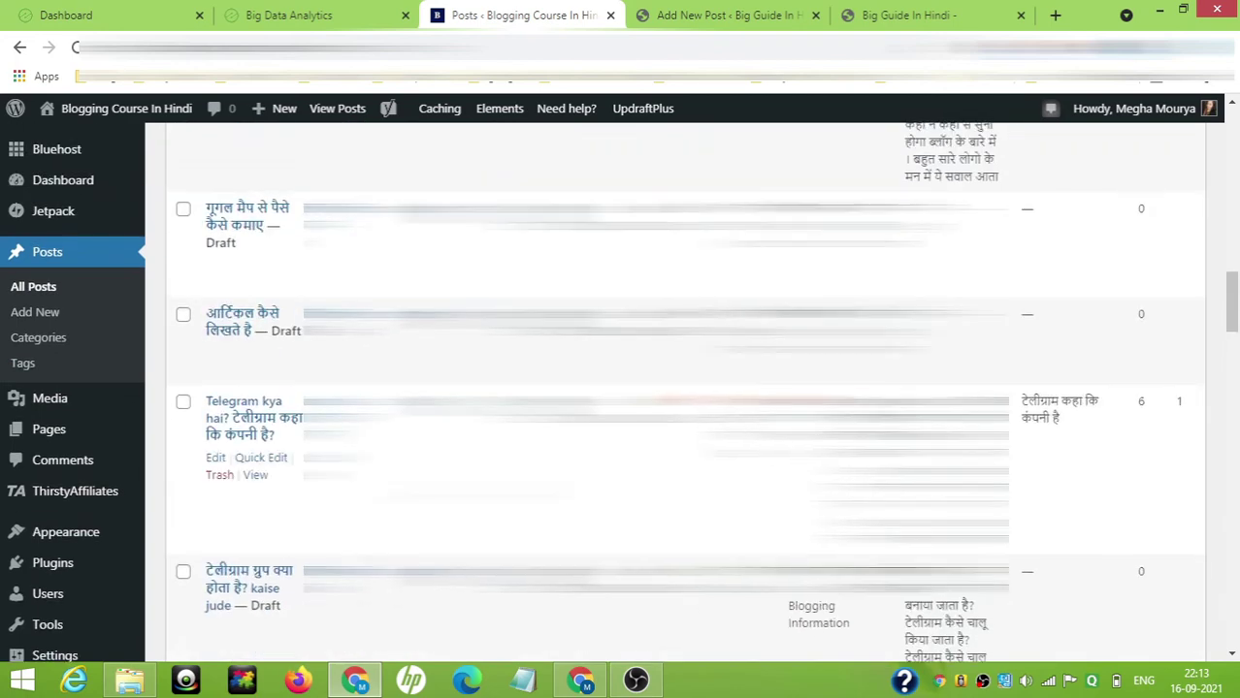
Step: Review the blank post editor on the Big Guide In Hindi site, from the title area through the Yoast SEO fields
click(709, 13)
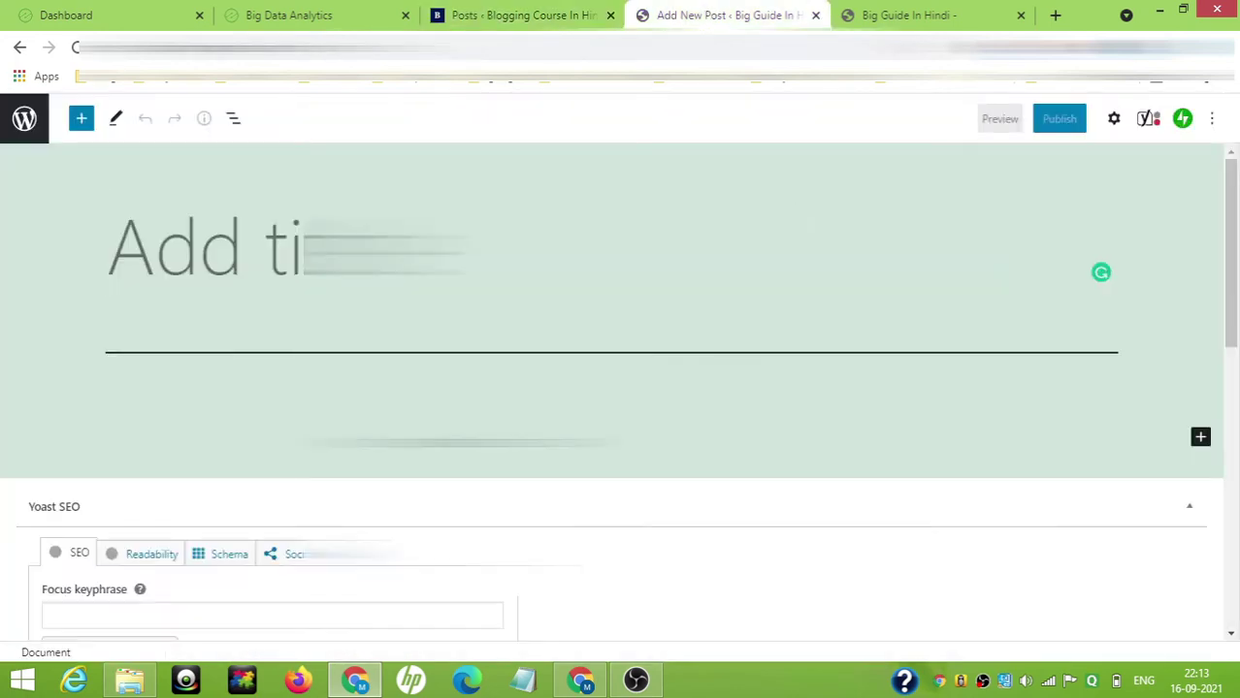
scroll(195, 293, down, 4)
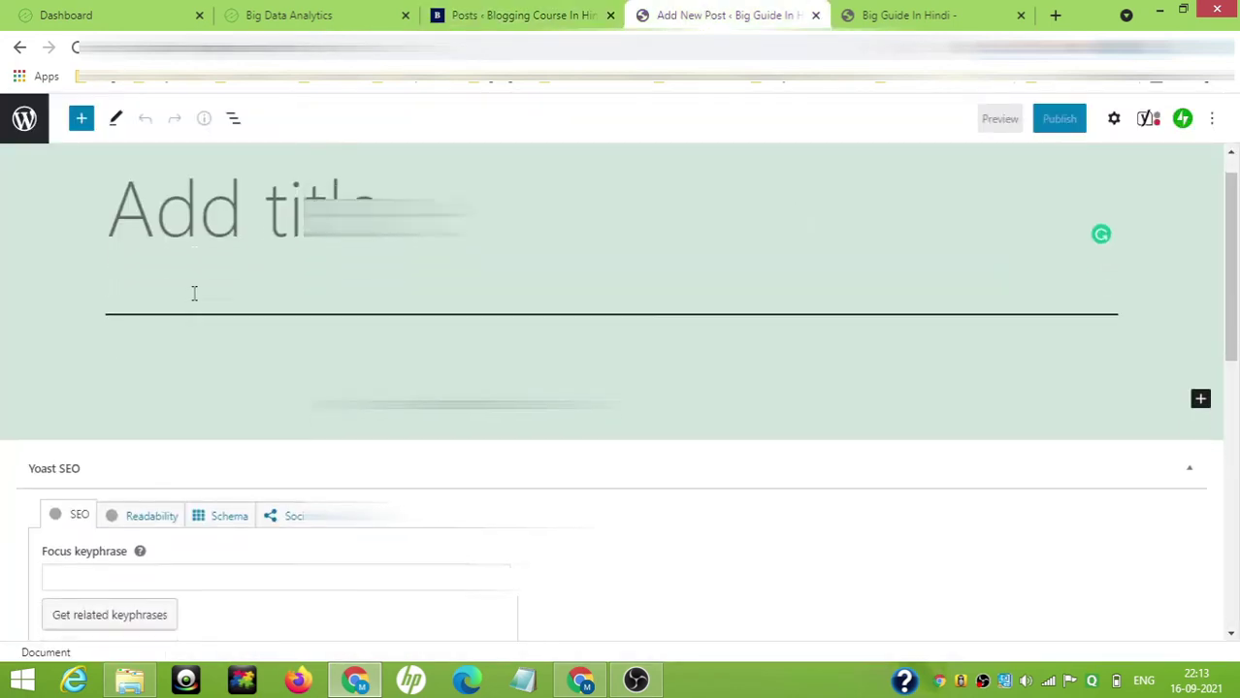
scroll(184, 330, down, 4)
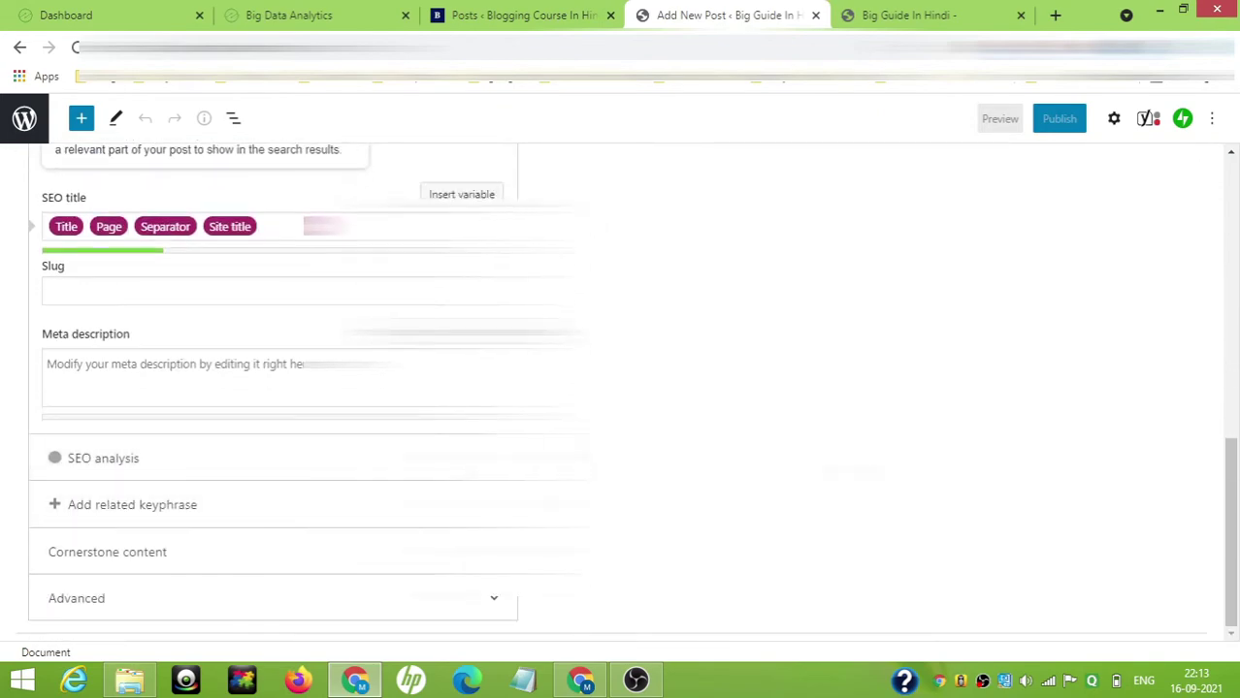
scroll(621, 388, up, 8)
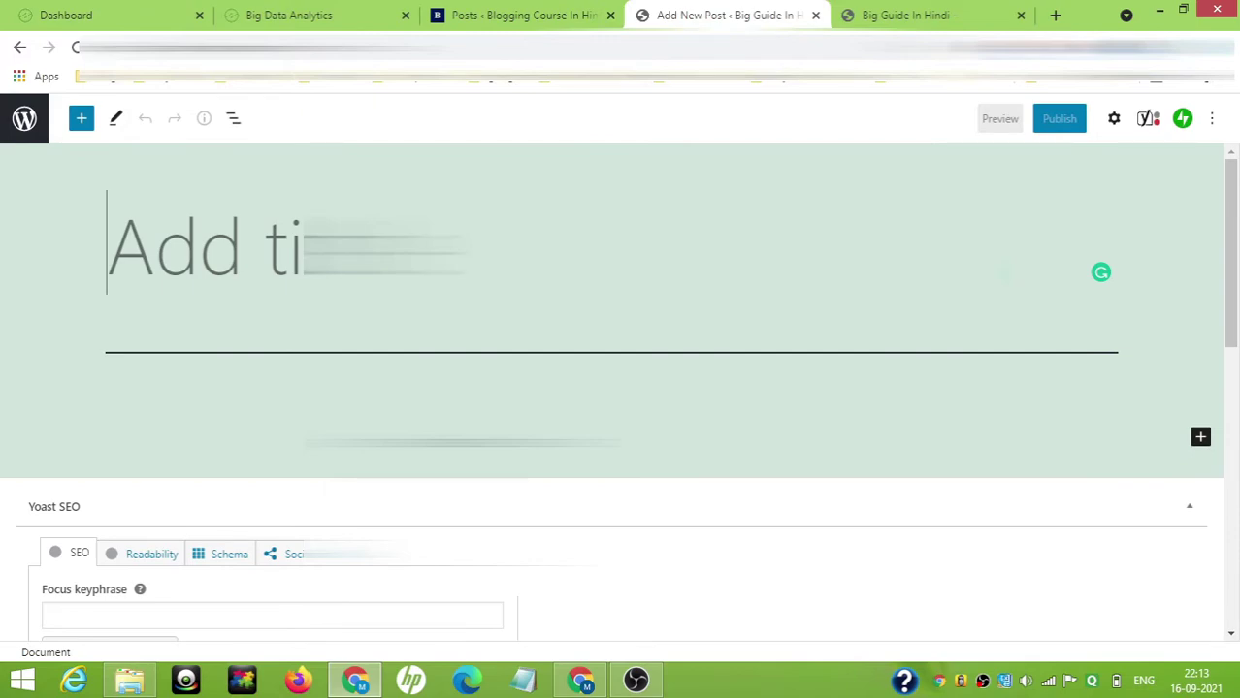
Step: Leave the blank post editor and go to the posts list of the Big Guide In Hindi site
click(514, 12)
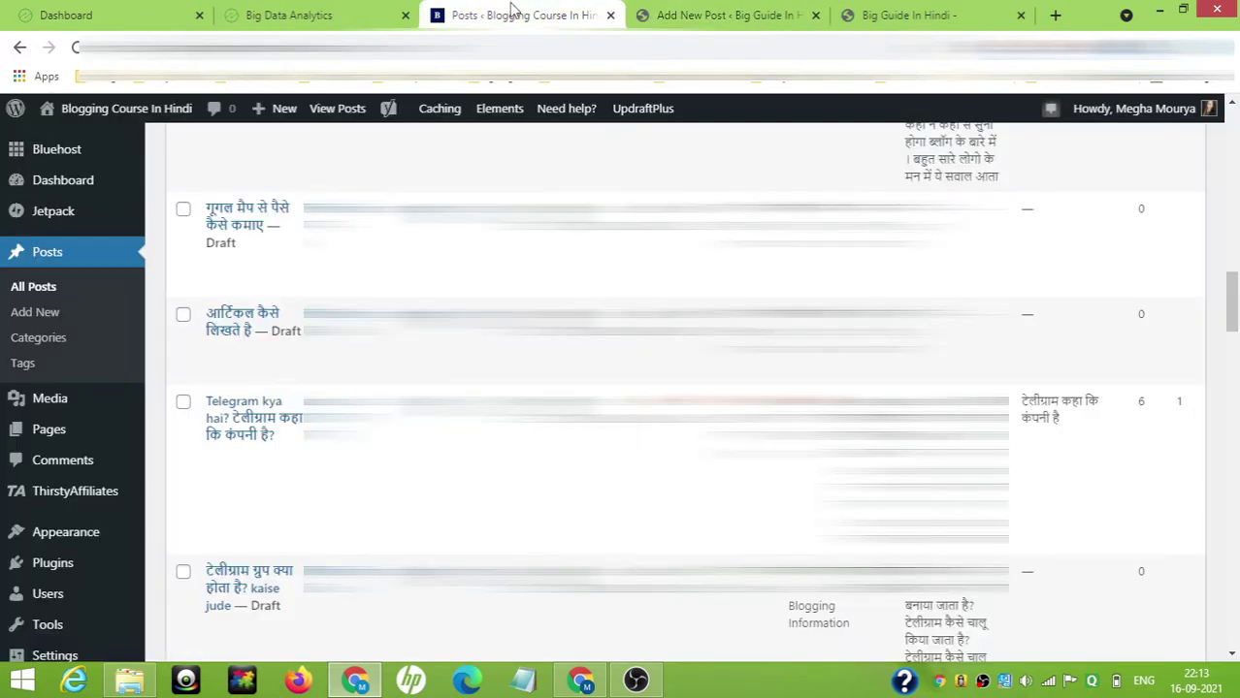
click(724, 13)
click(14, 126)
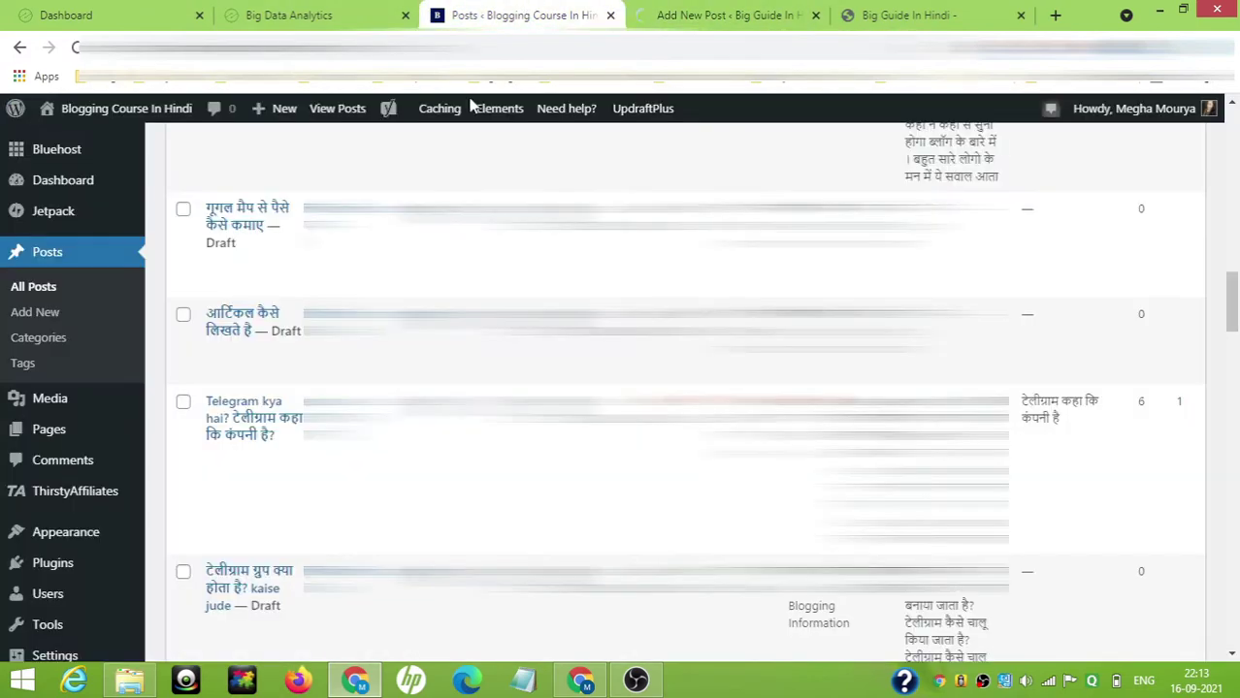
Step: Check the Media and Pages options on the Blogging Course In Hindi site, then return to the Big Guide In Hindi posts list
key(ctrl+shift+Tab)
scroll(139, 304, down, 3)
mouse_move(73, 249)
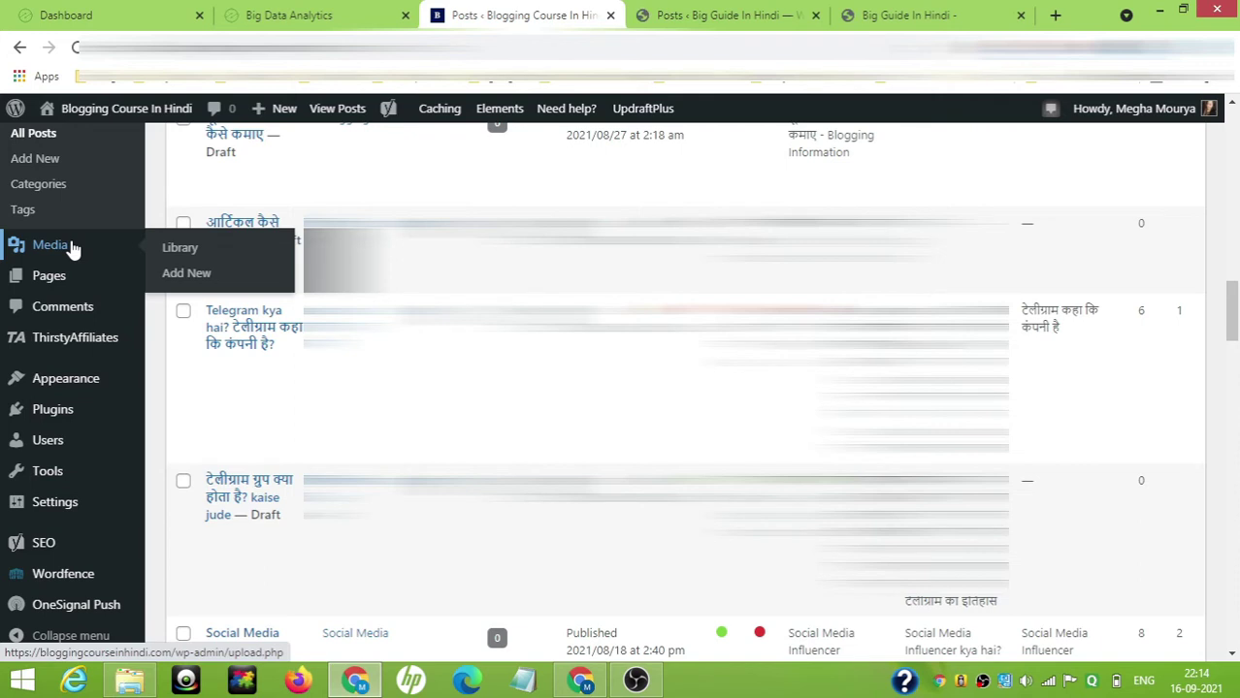
mouse_move(79, 293)
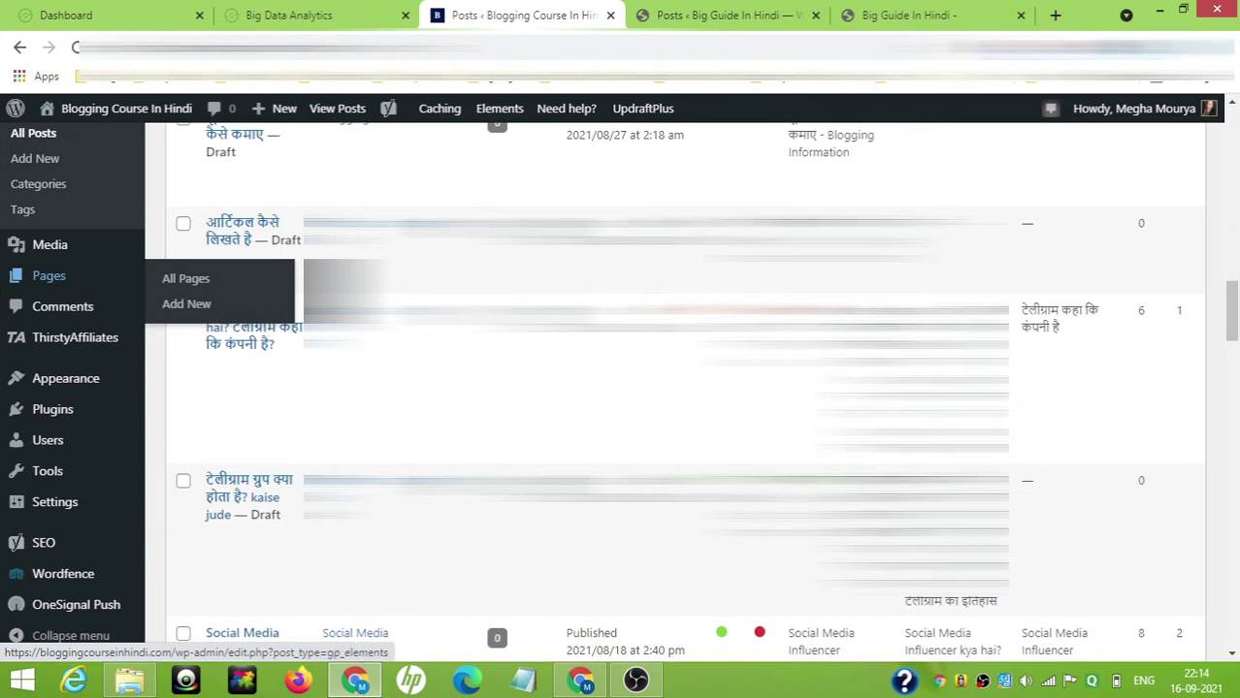
click(723, 14)
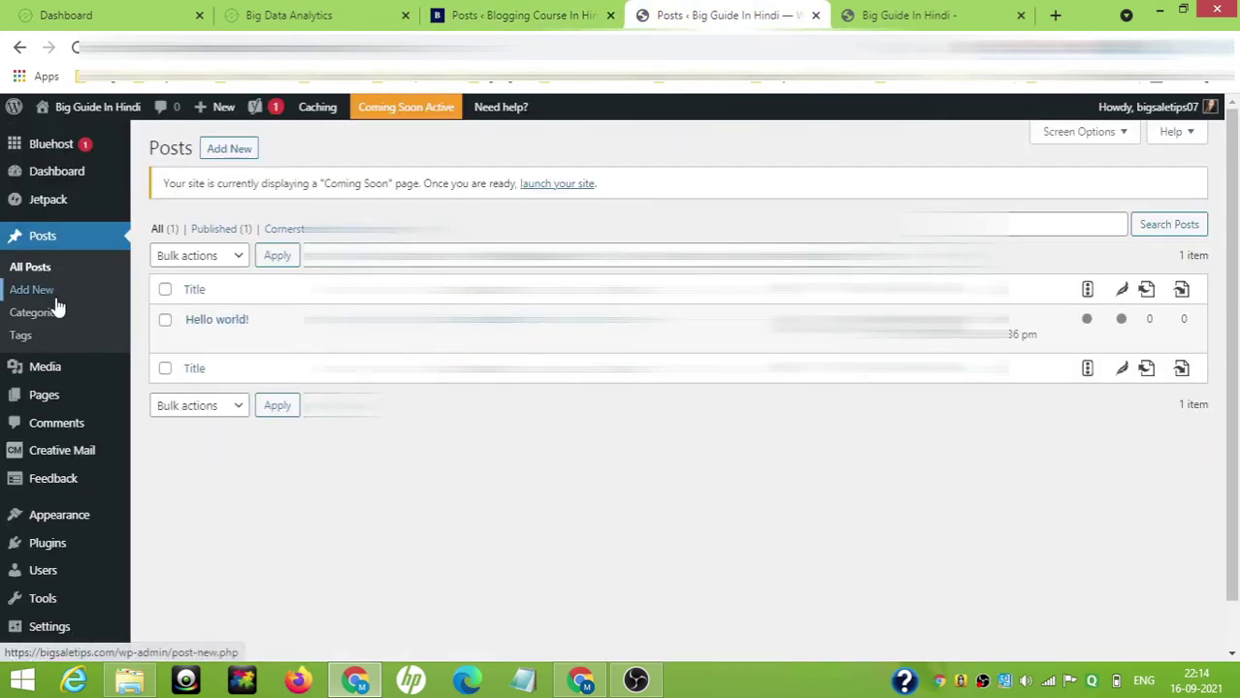
mouse_move(48, 399)
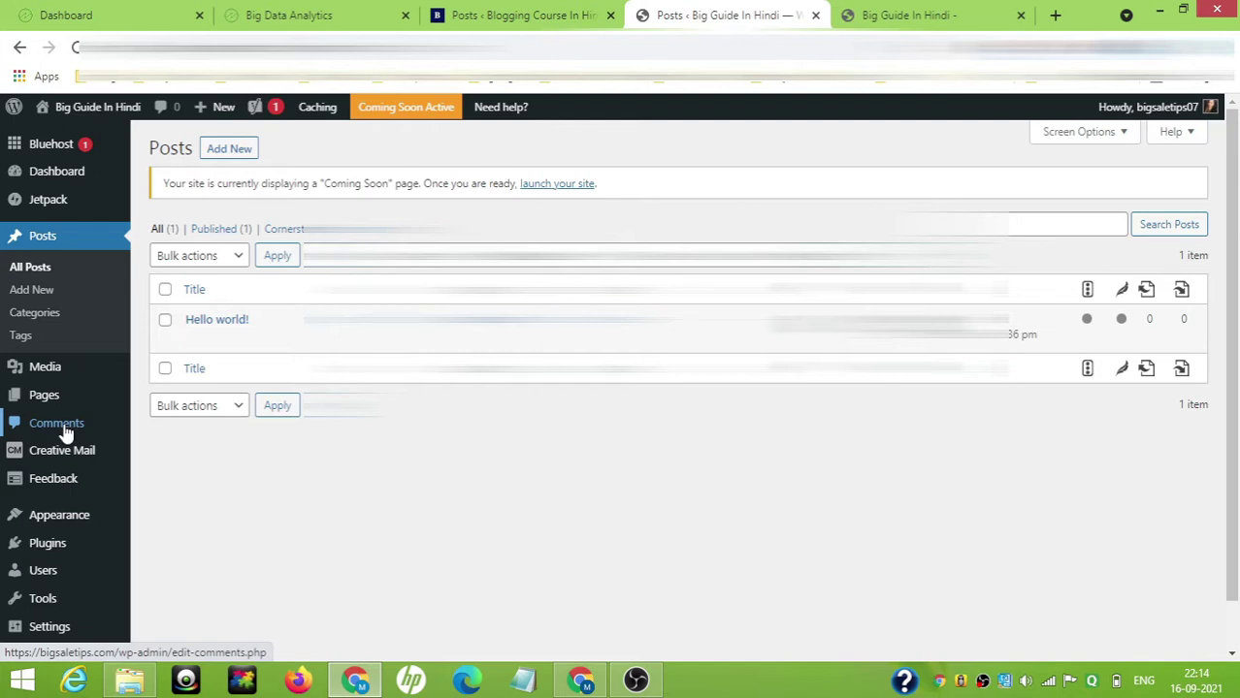
Step: Look over the Appearance options and the front page of the Big Guide In Hindi site, then return to its posts list
mouse_move(85, 462)
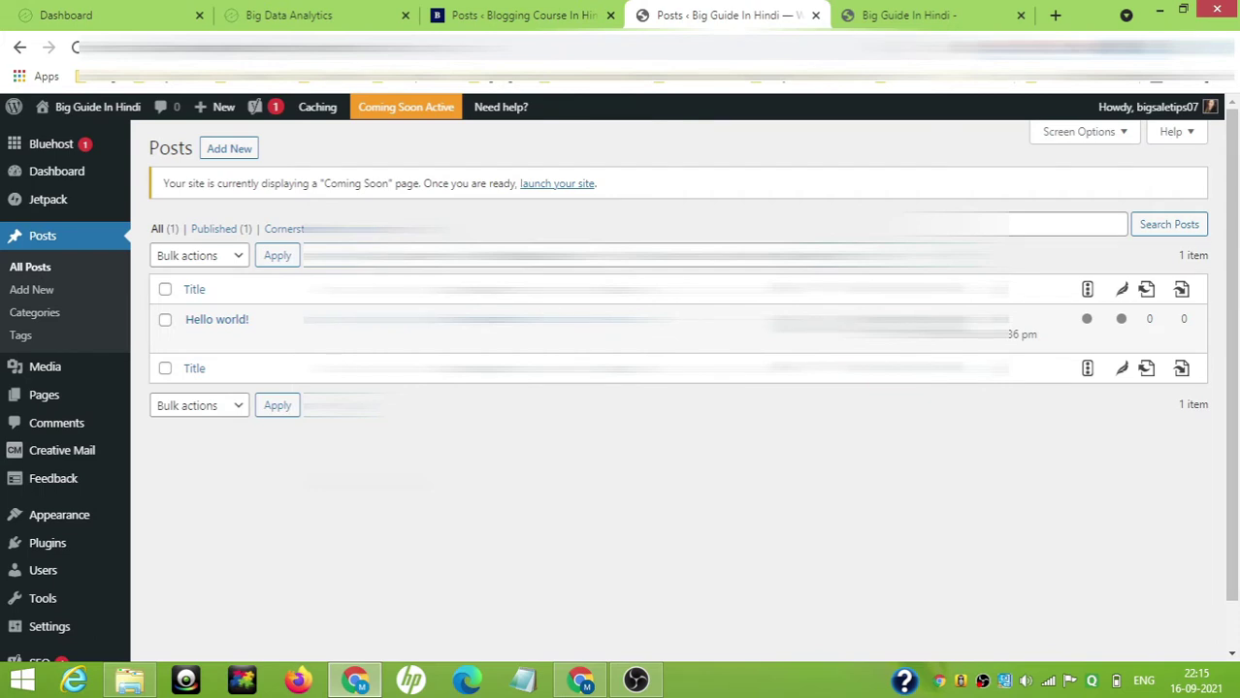
mouse_move(95, 121)
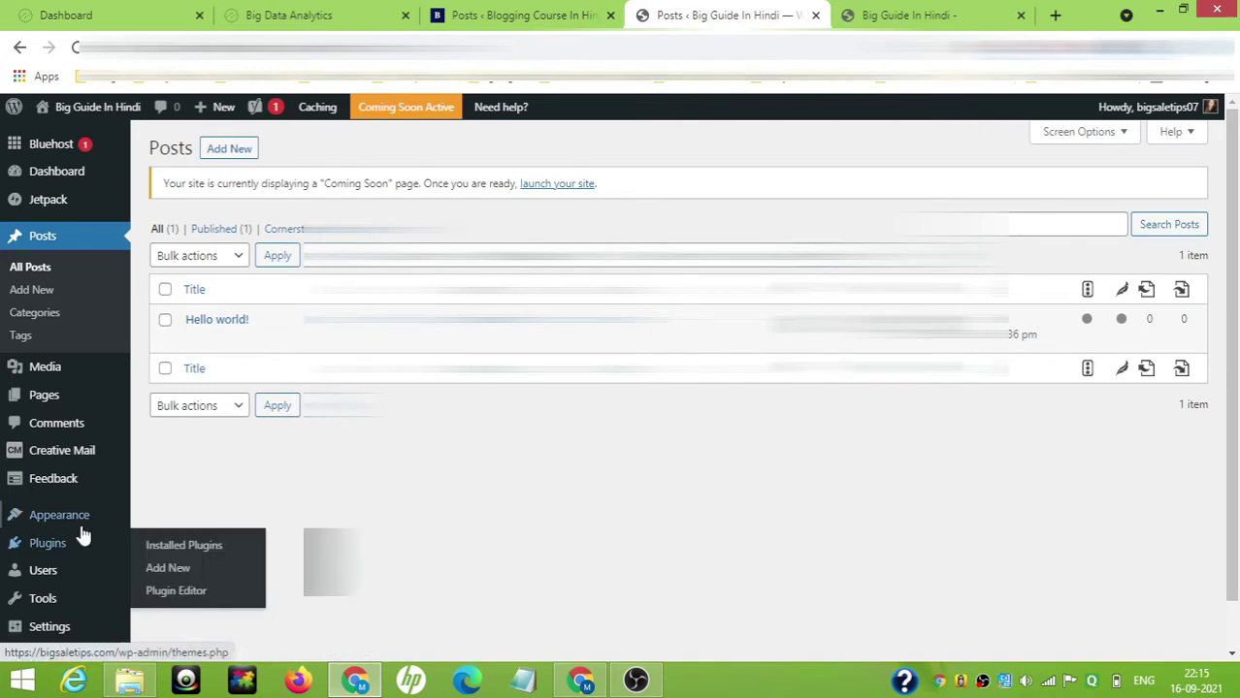
mouse_move(80, 524)
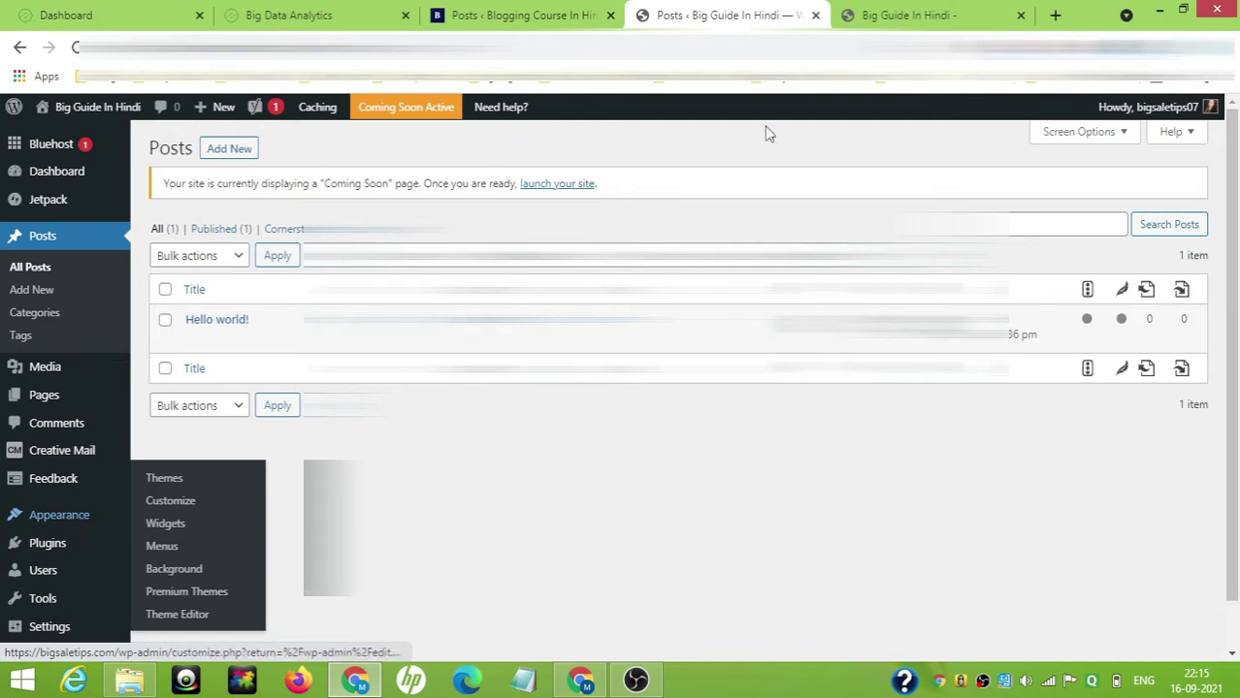
click(898, 13)
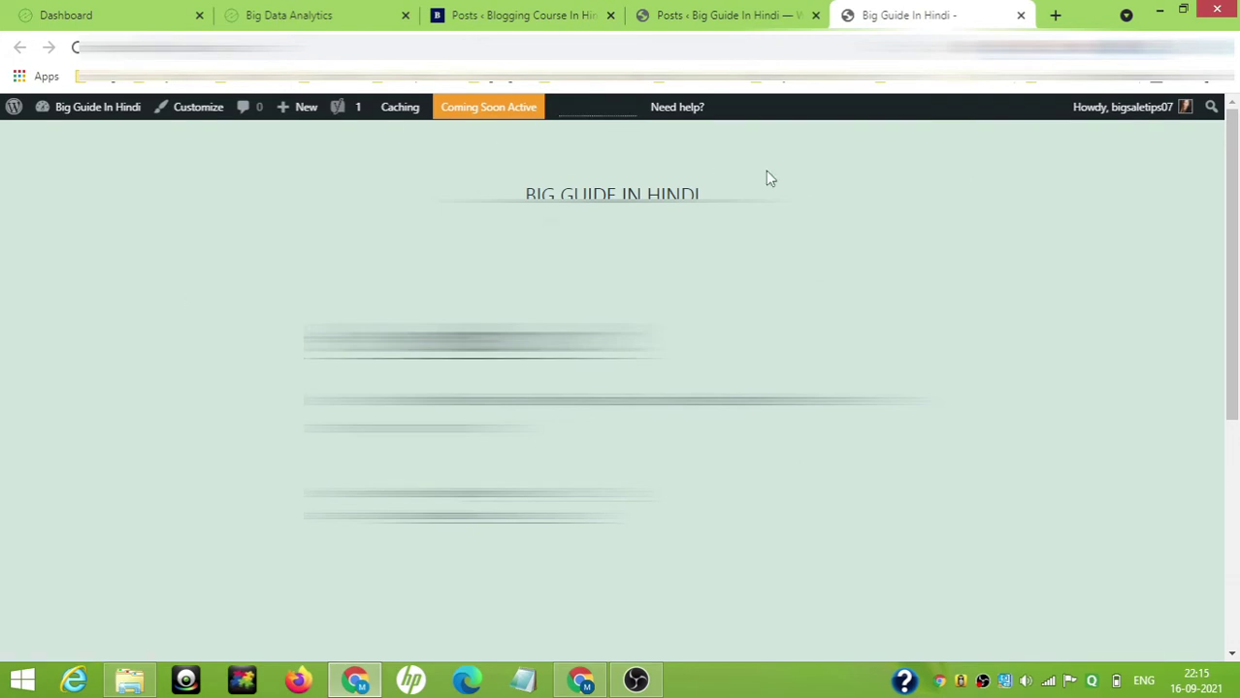
click(694, 11)
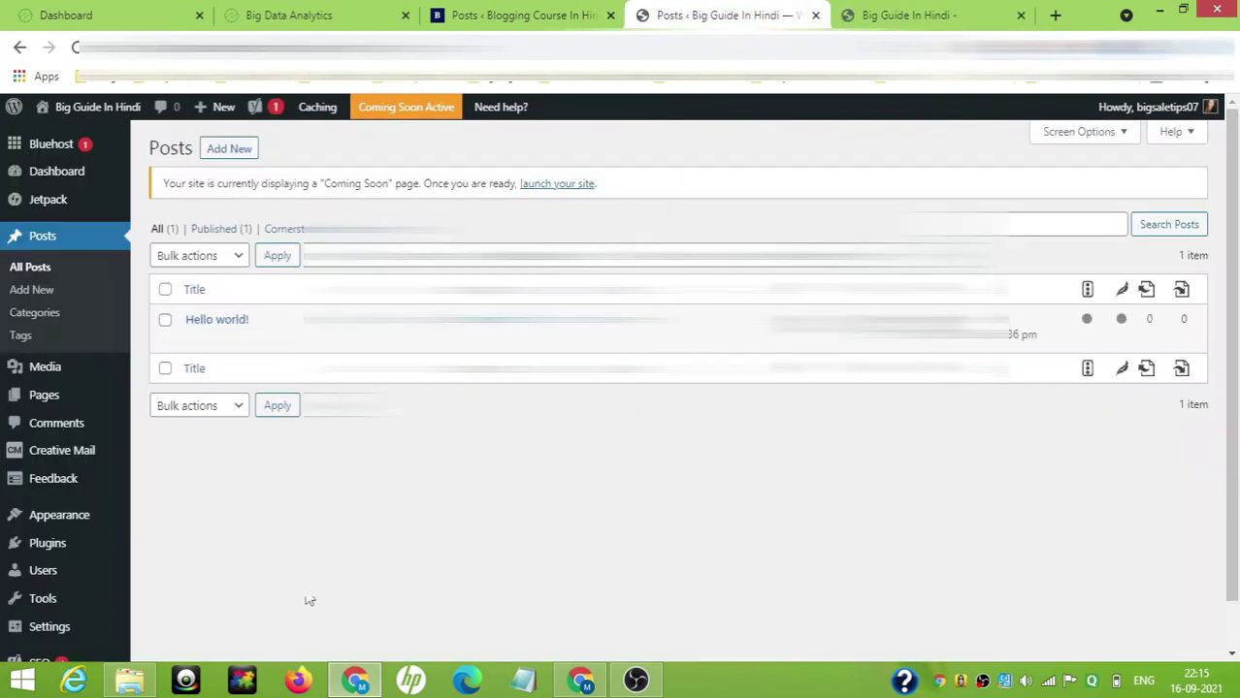
Step: Open the installed themes of the Big Guide In Hindi site and dismiss the Jetpack backup notice
mouse_move(88, 524)
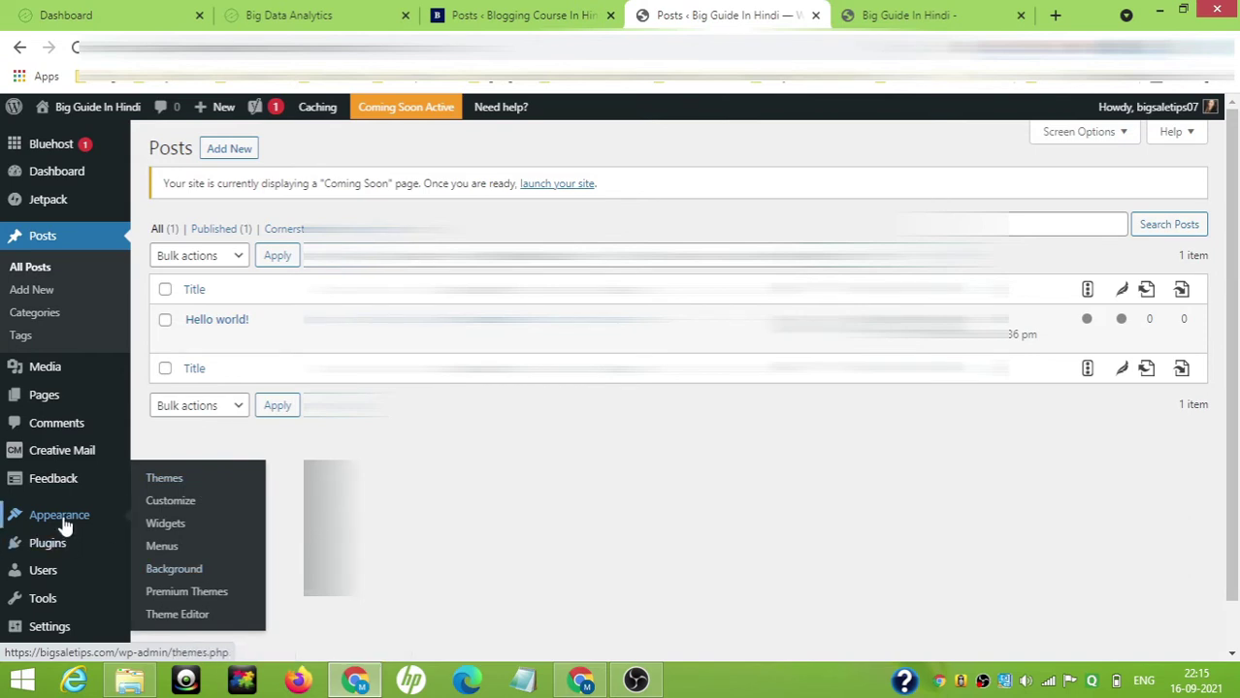
click(184, 485)
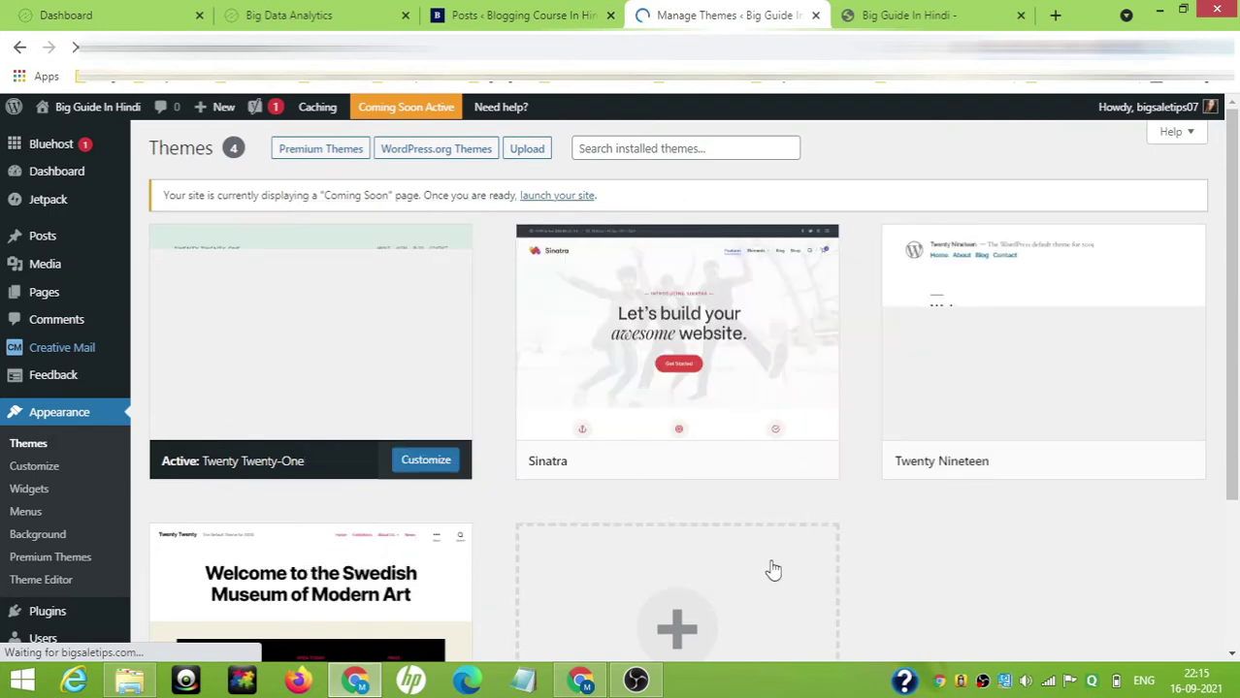
scroll(775, 570, down, 3)
scroll(771, 570, up, 3)
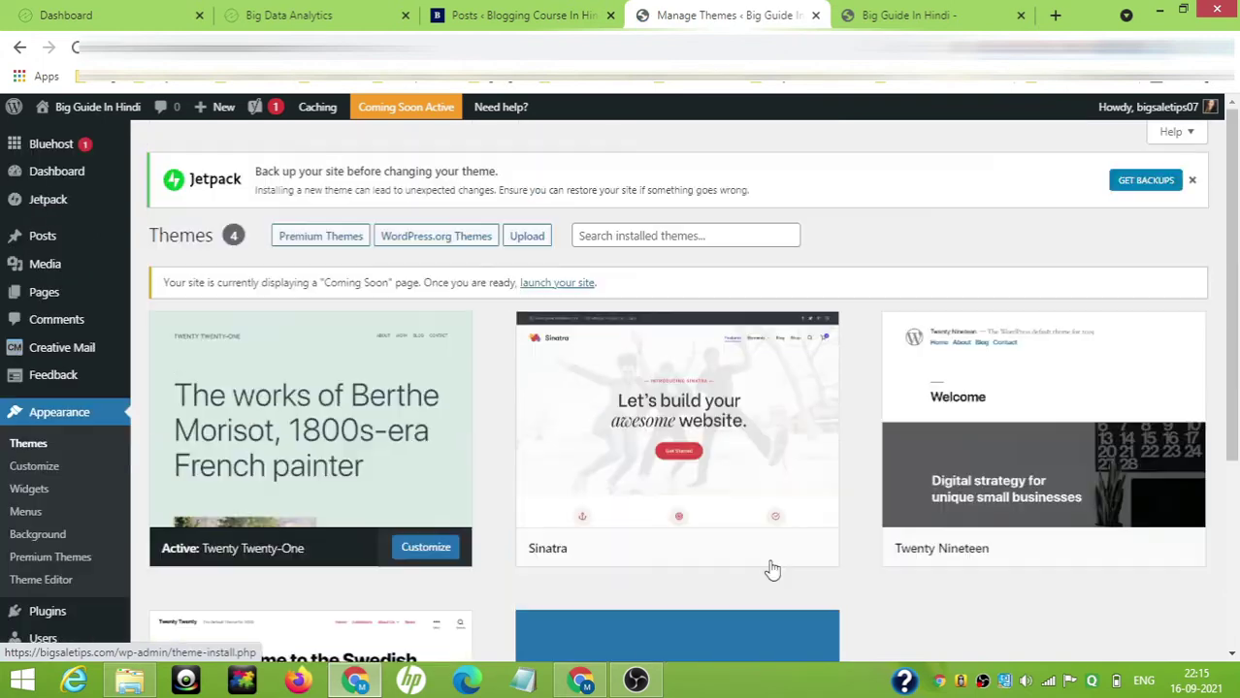
click(1194, 180)
scroll(664, 345, down, 3)
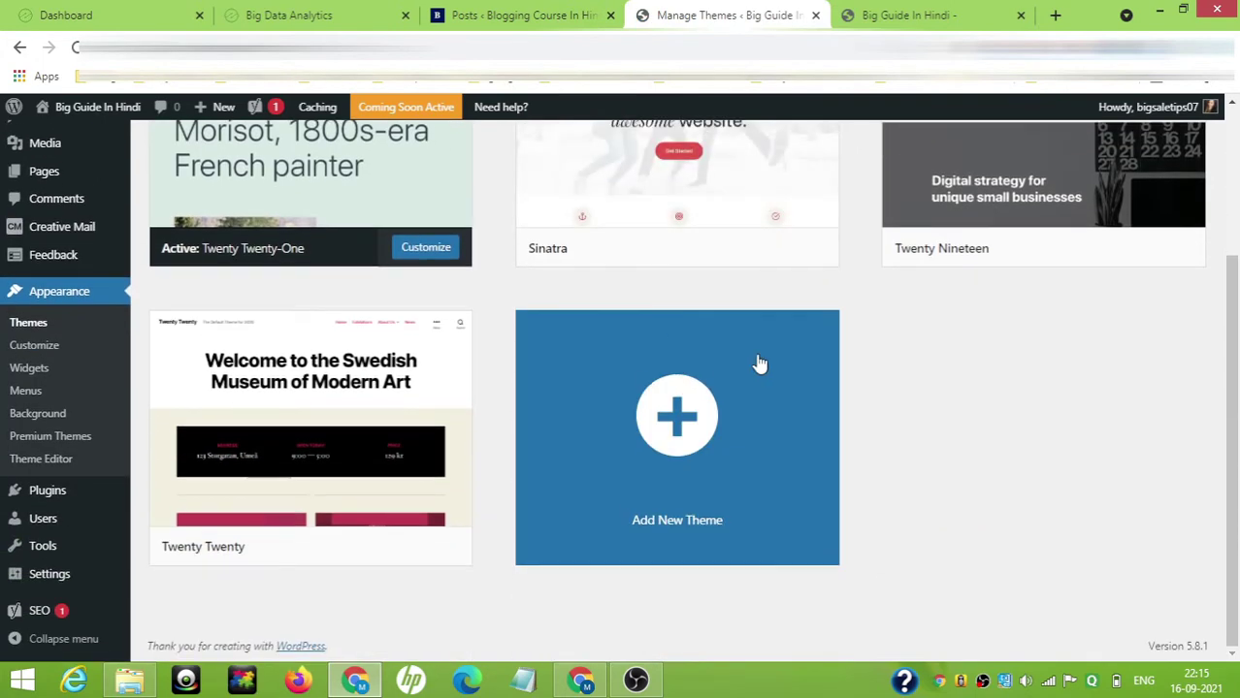
Step: Start adding a new theme and search the theme directory for "generate press"
click(694, 431)
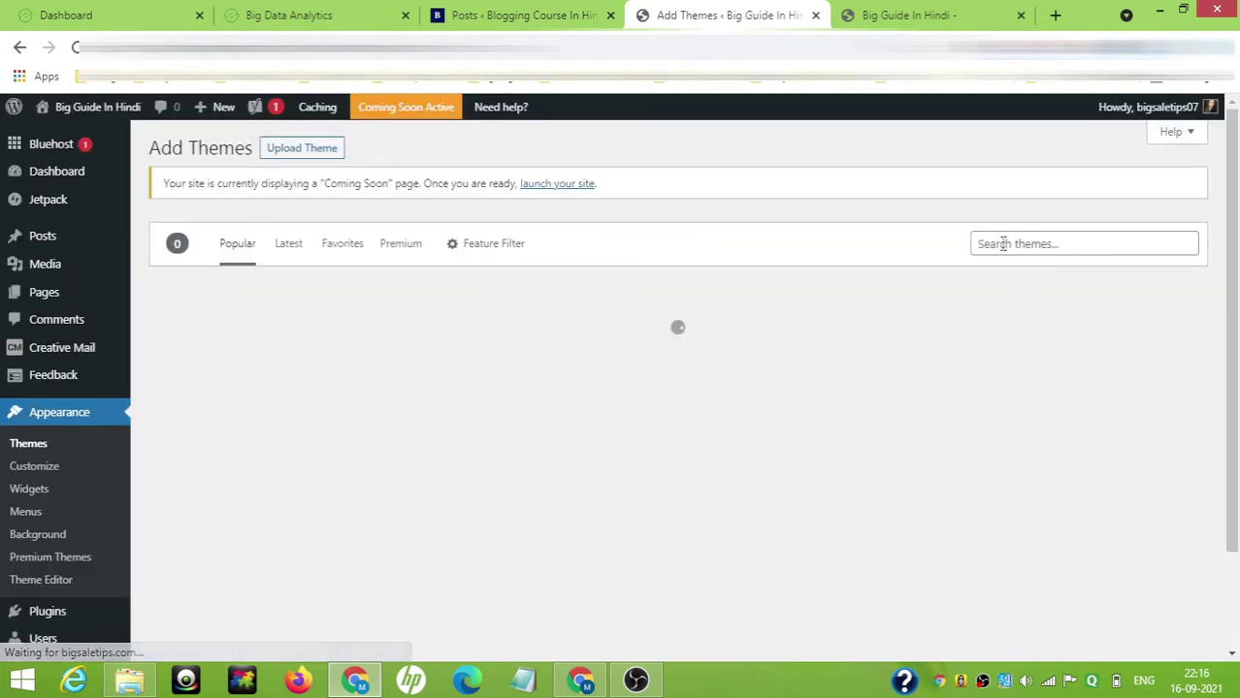
click(1034, 244)
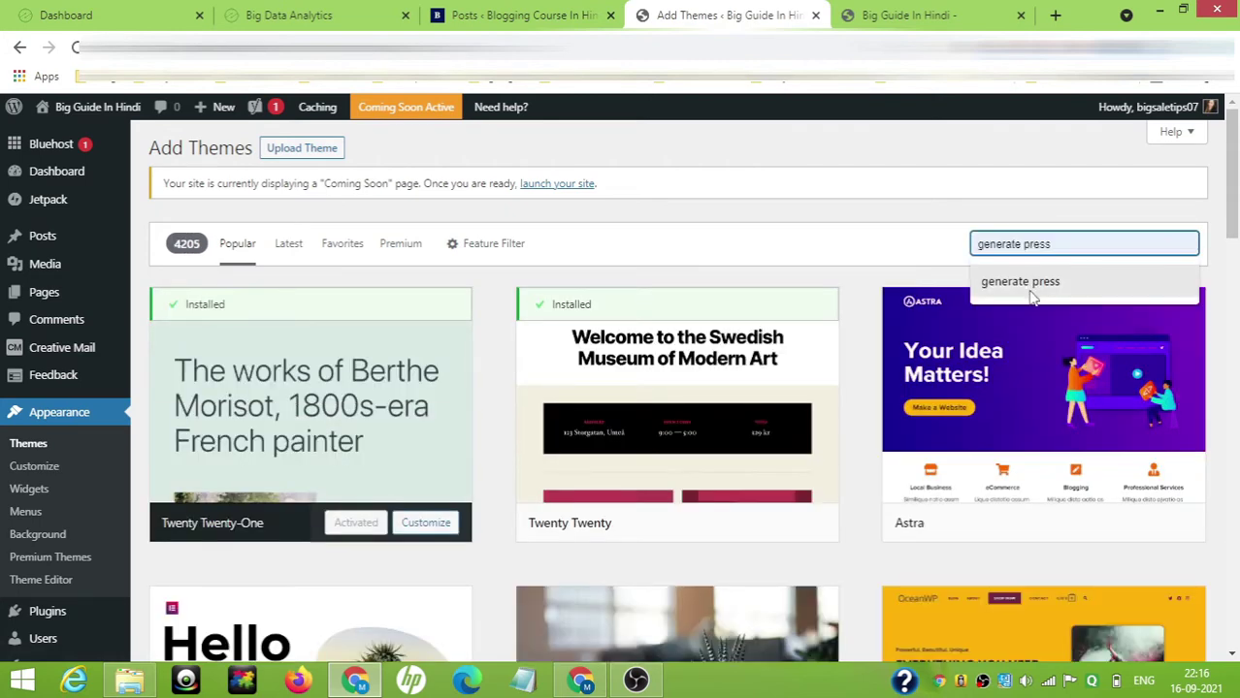
click(1031, 283)
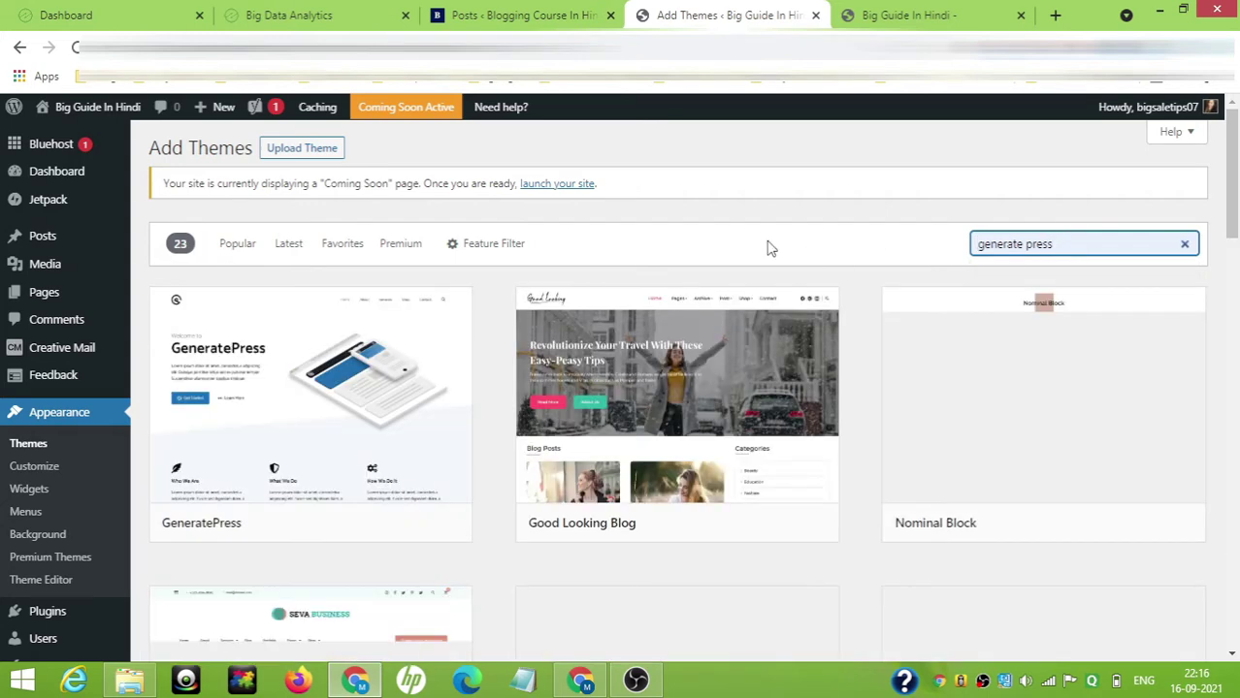
Step: Check the site's front page design, then install and activate the GeneratePress theme
click(917, 12)
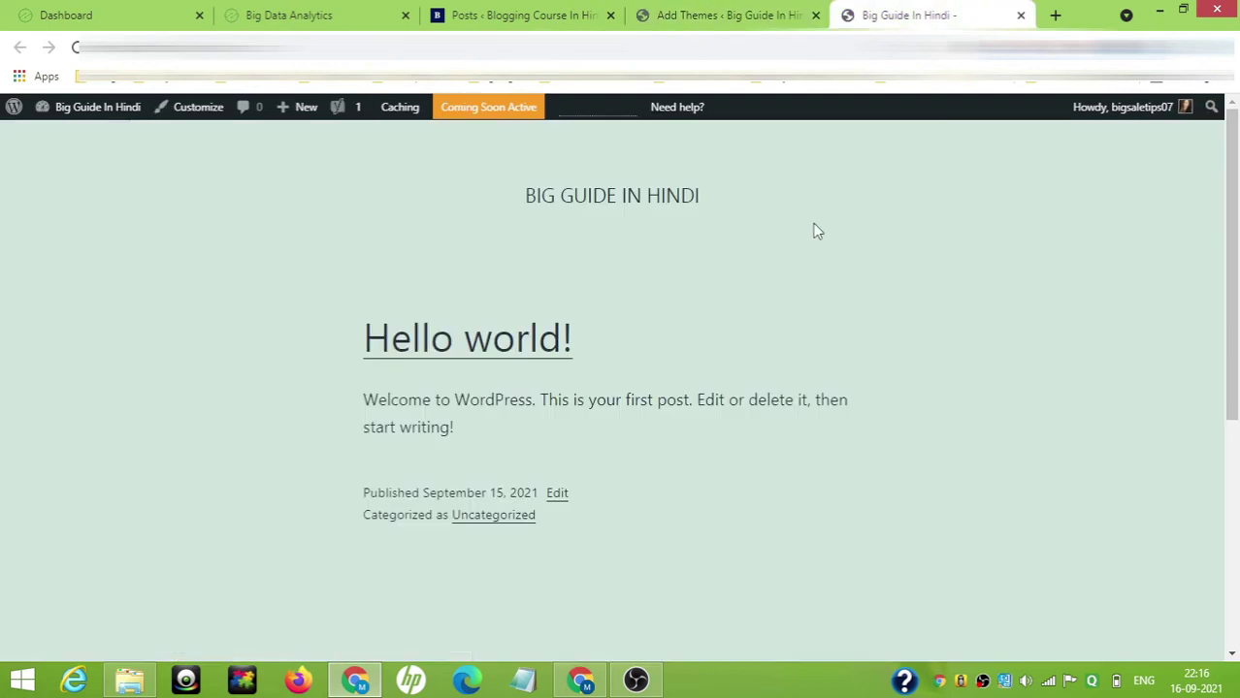
click(761, 14)
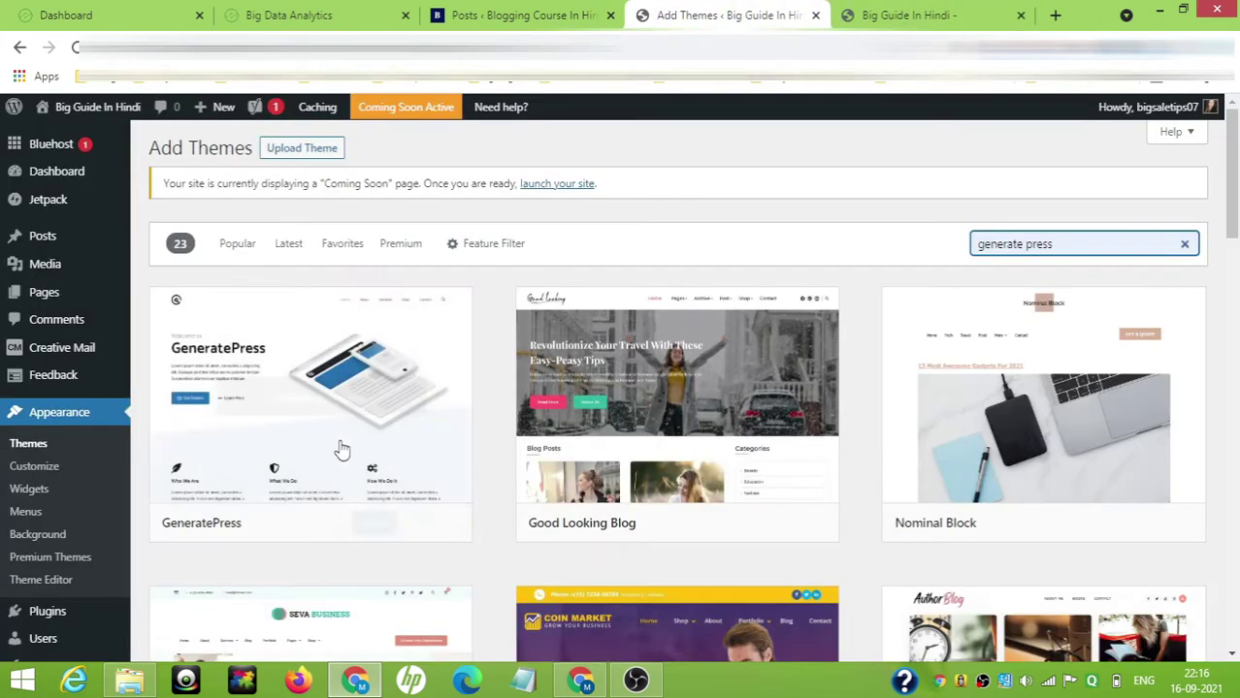
click(373, 524)
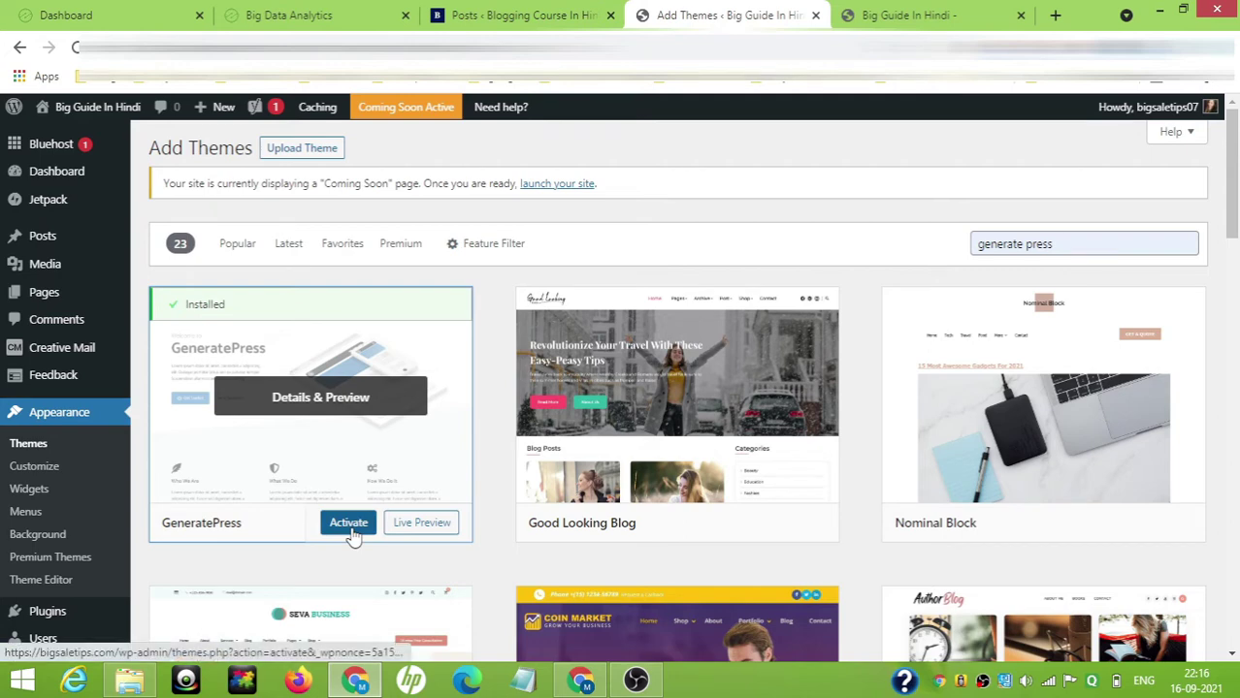
click(351, 537)
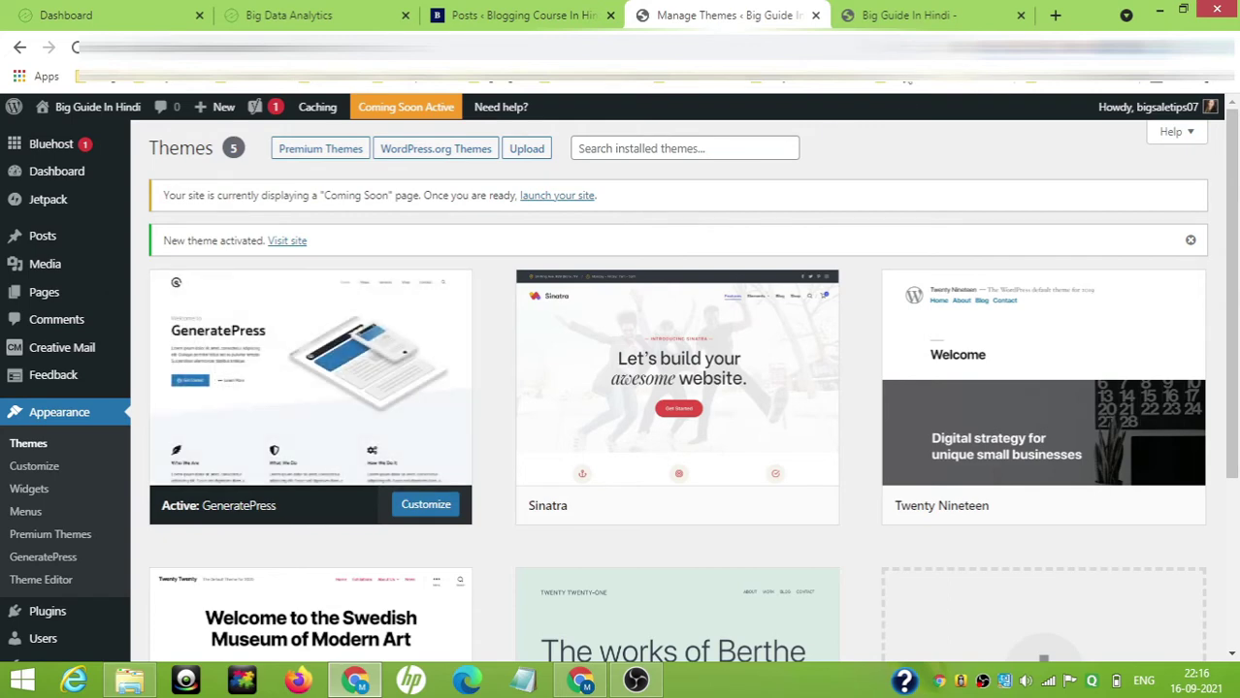
Step: Reload the Big Guide In Hindi front page and review its GeneratePress layout from header to footer
click(916, 12)
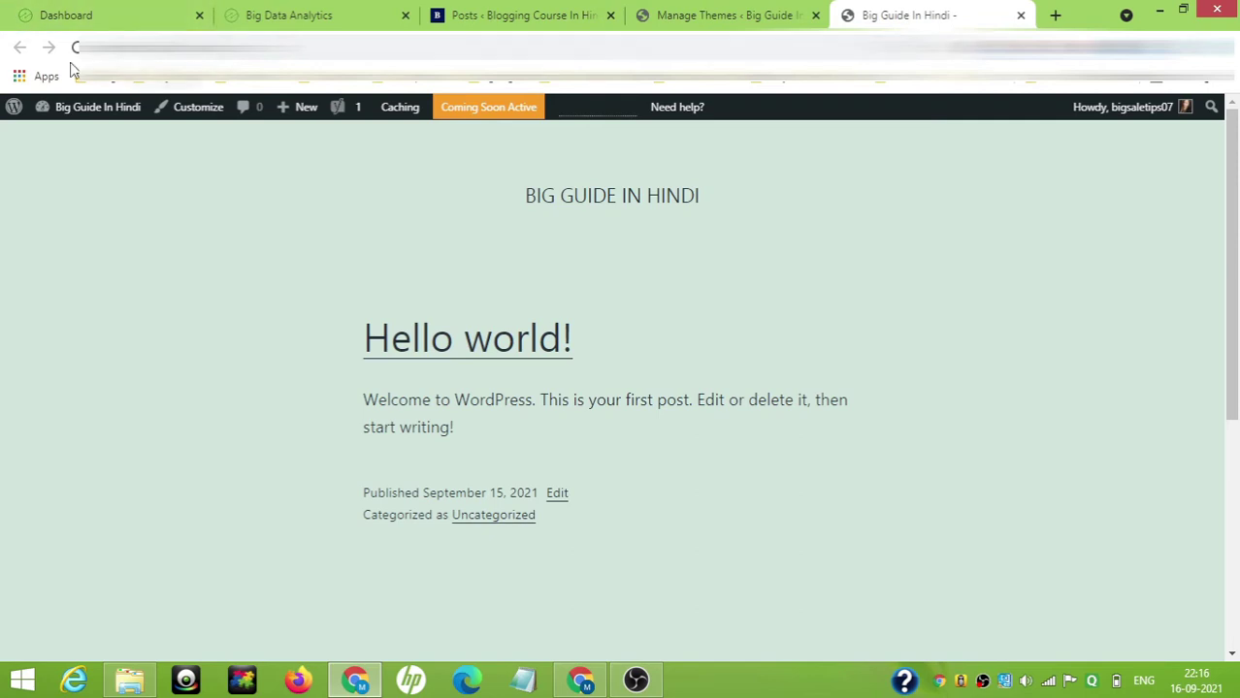
key(Return)
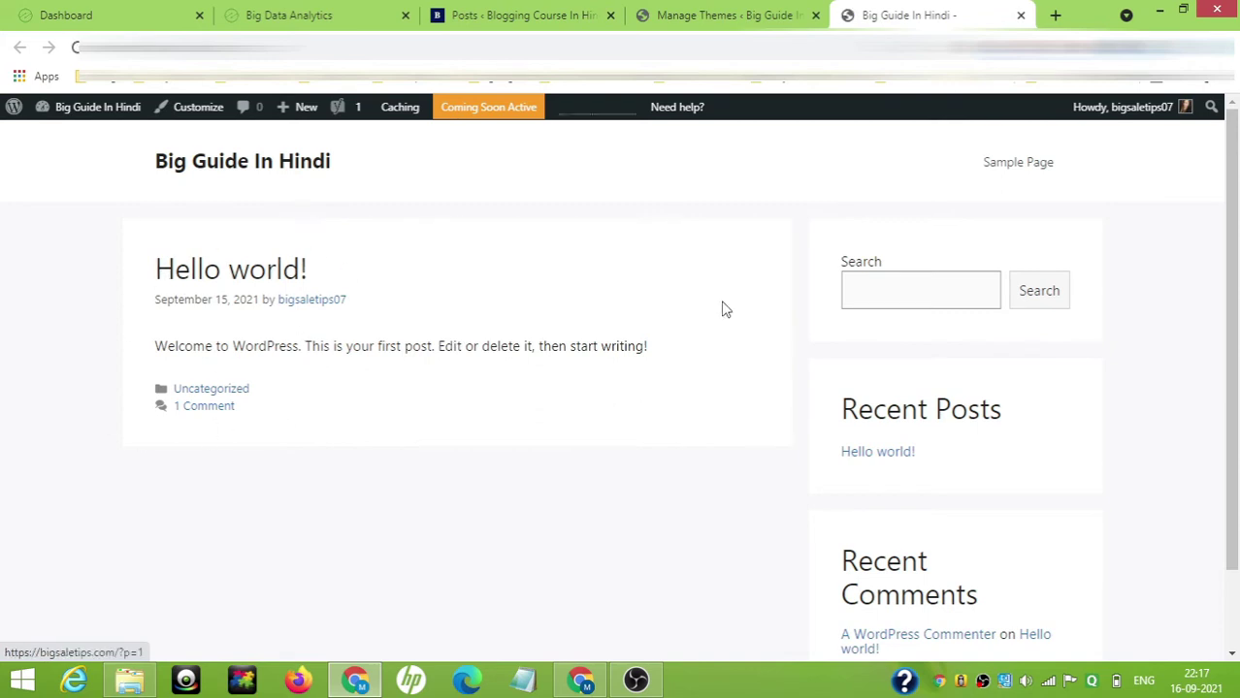
scroll(582, 516, down, 1)
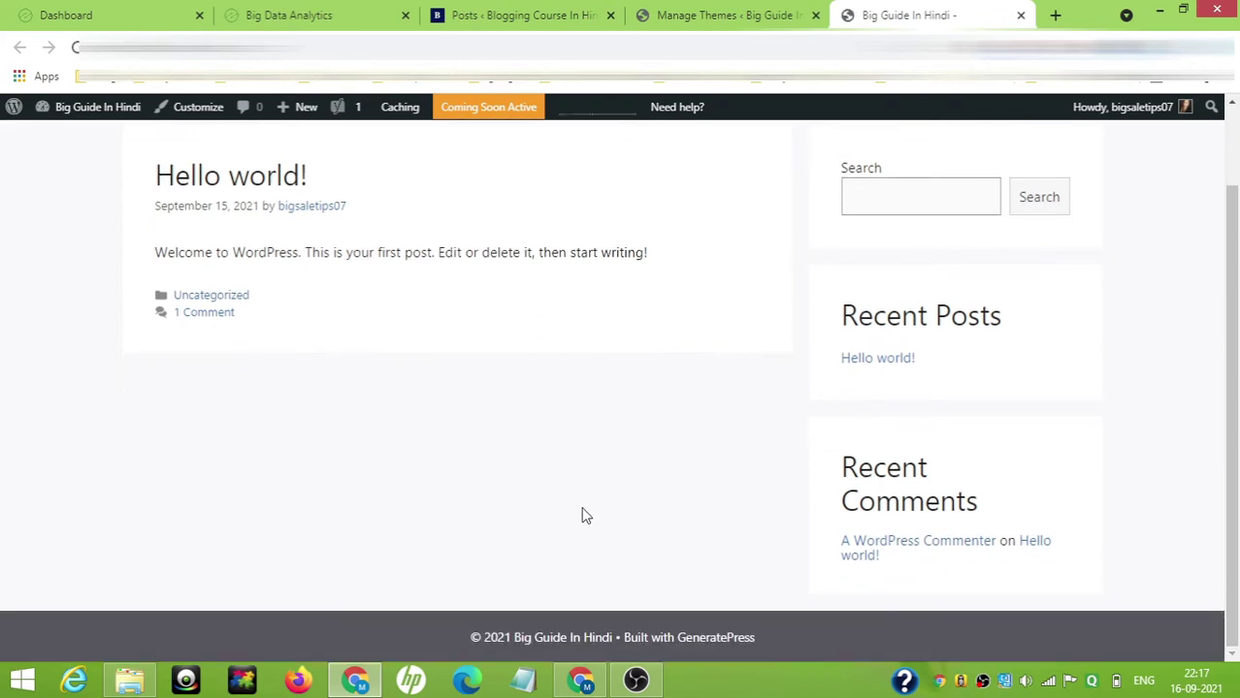
scroll(583, 516, up, 1)
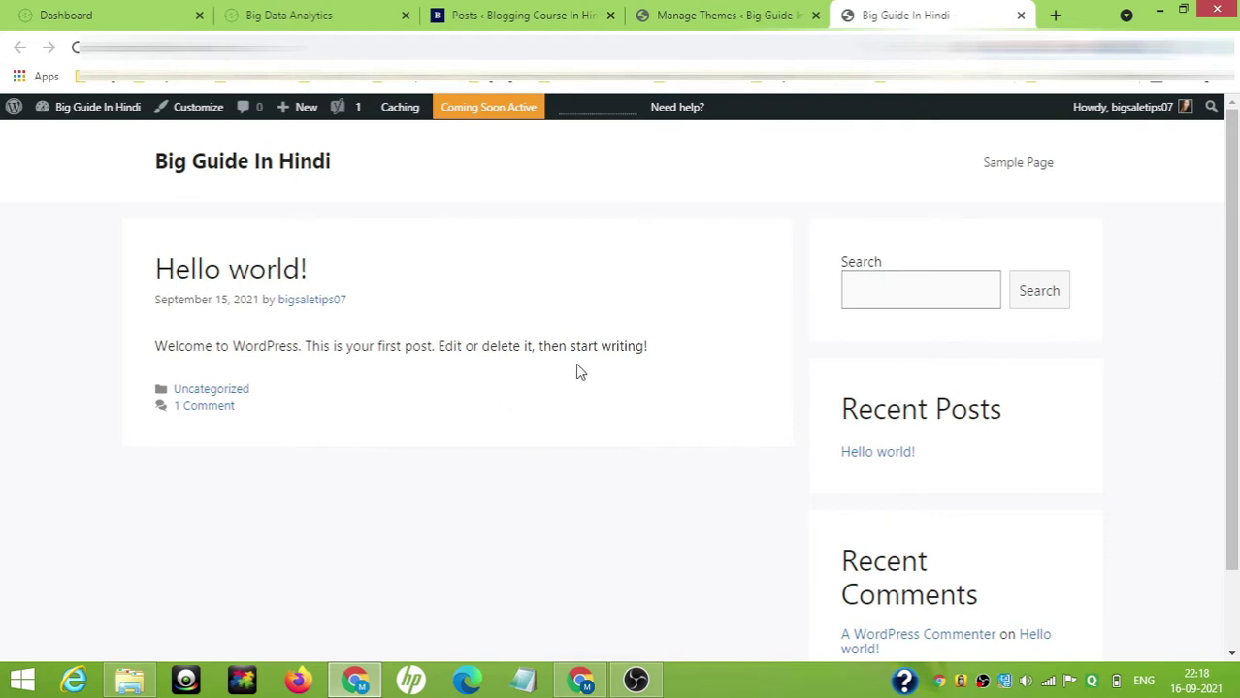
Step: Compare the Customize, Widgets and Menus options under Appearance with the header menu, sidebar and footer of the site's front page
click(726, 14)
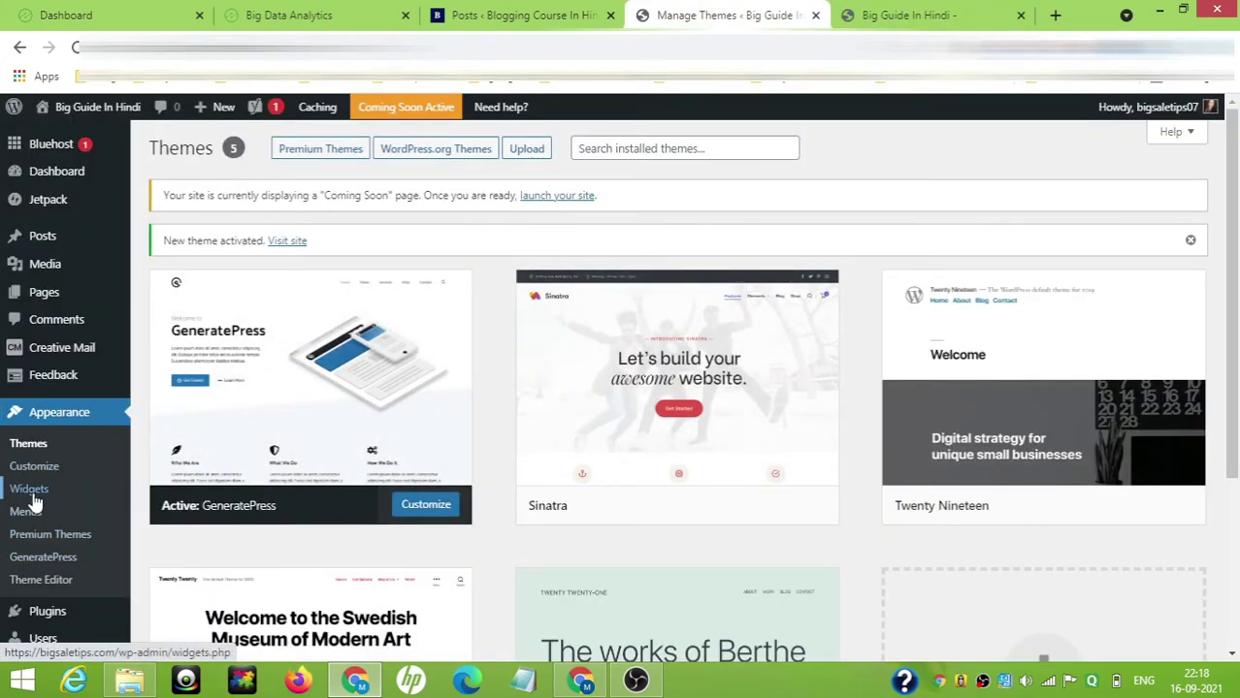
click(902, 15)
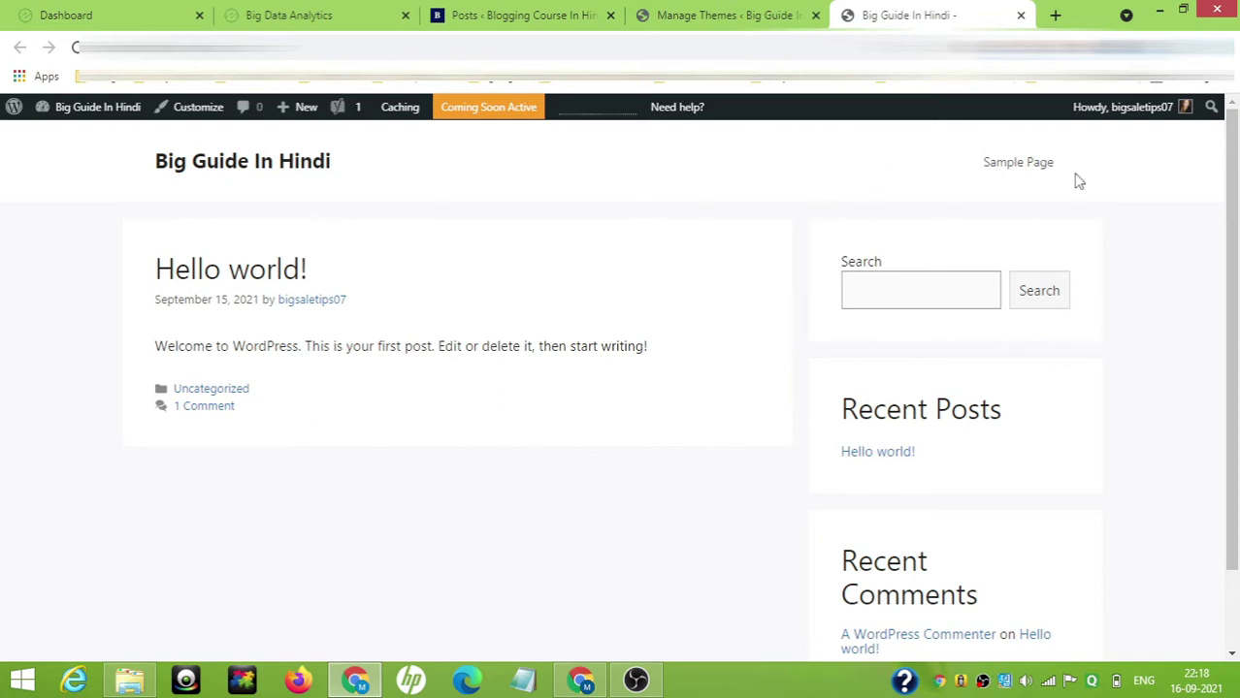
scroll(776, 427, down, 2)
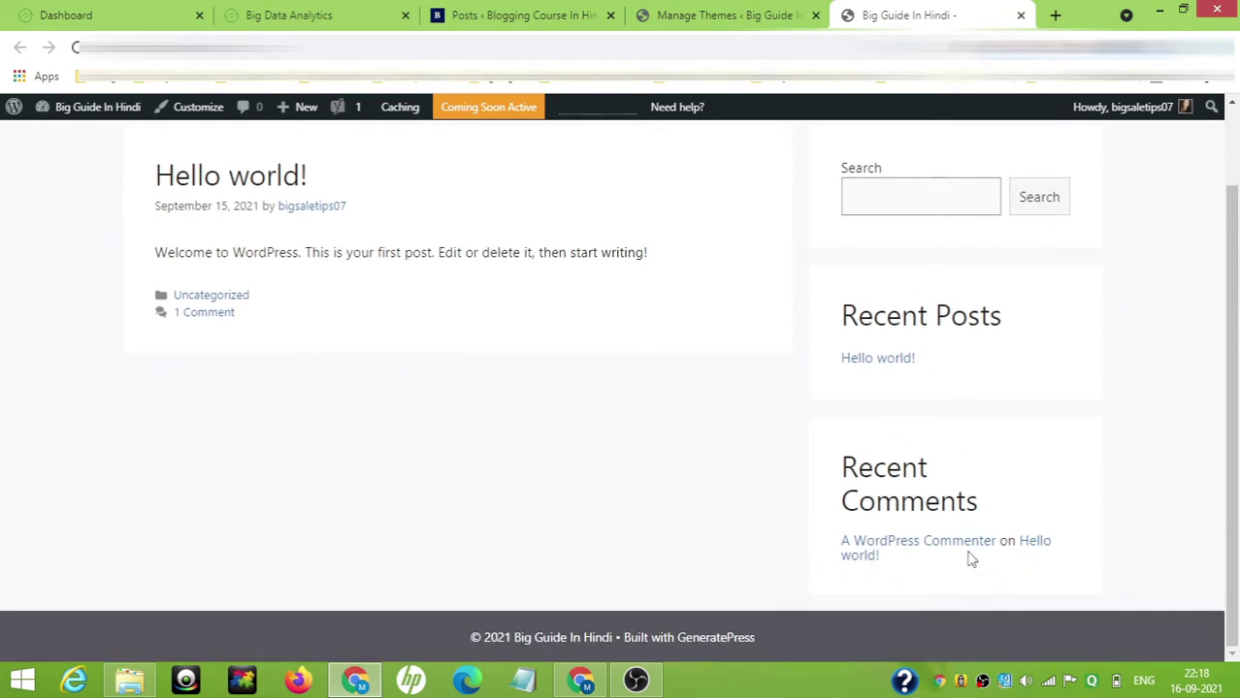
click(700, 7)
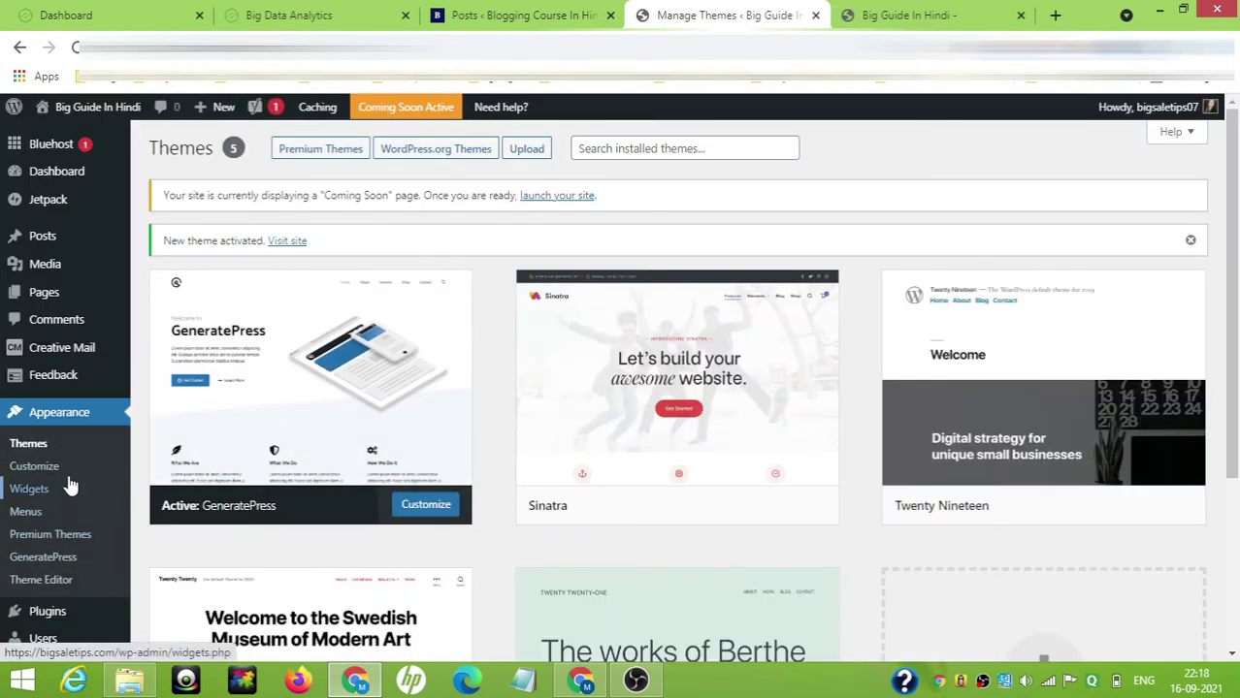
click(907, 14)
scroll(468, 439, up, 1)
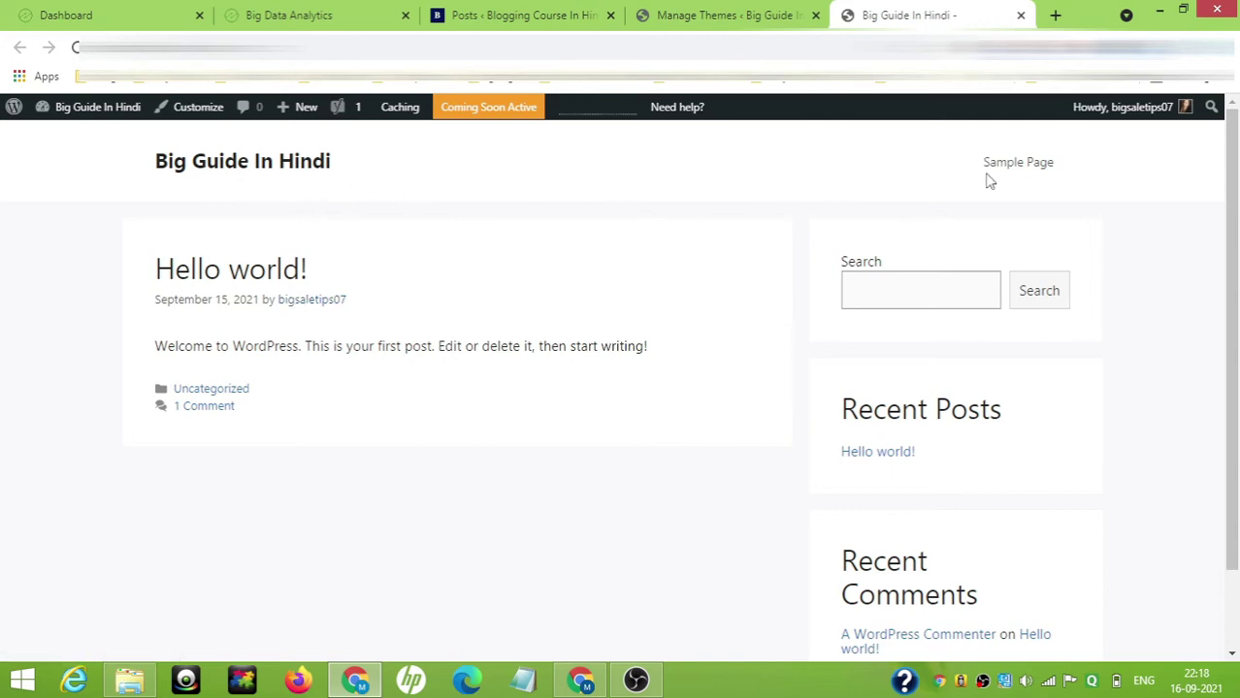
click(718, 14)
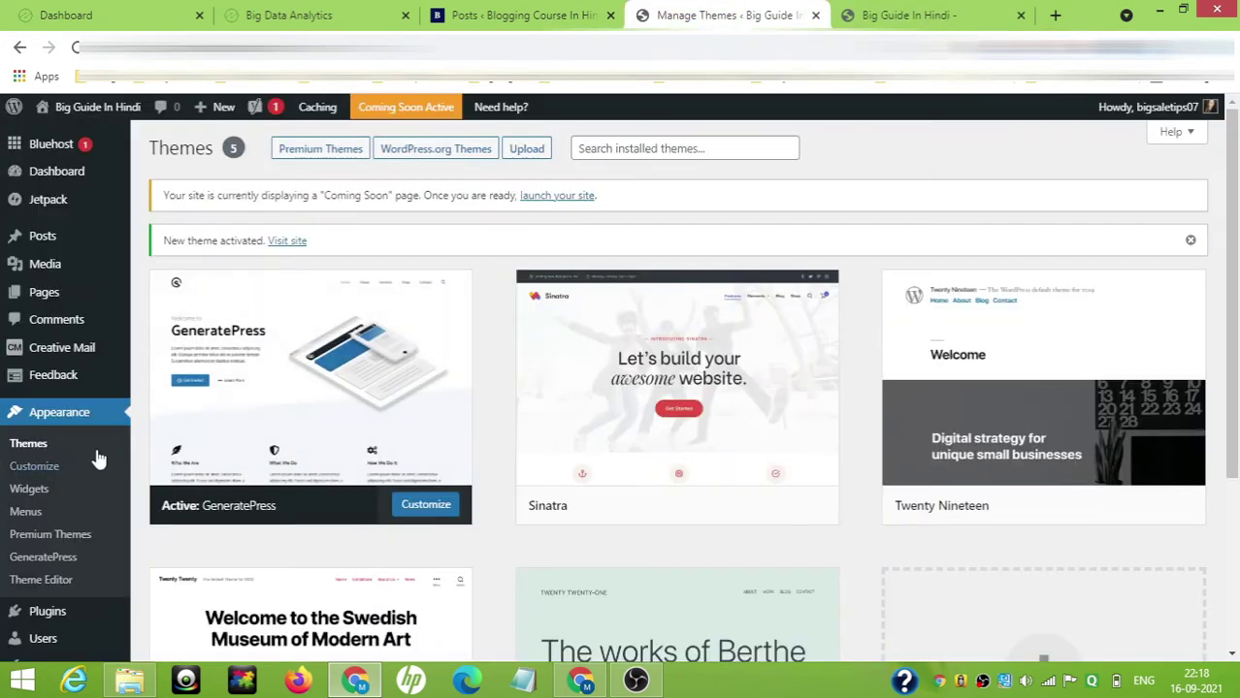
key(ctrl+Tab)
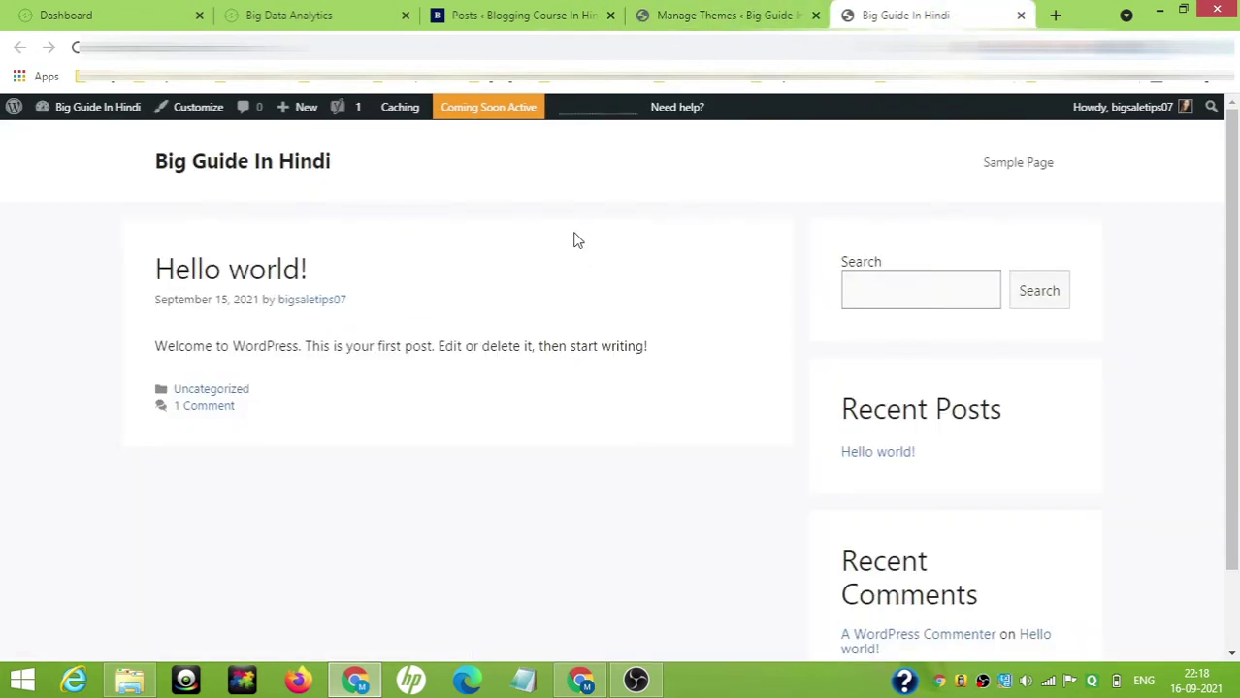
Step: Return to the dashboard, look over the Plugins, Users and Settings options, and open the General Settings page
click(766, 12)
scroll(626, 216, down, 3)
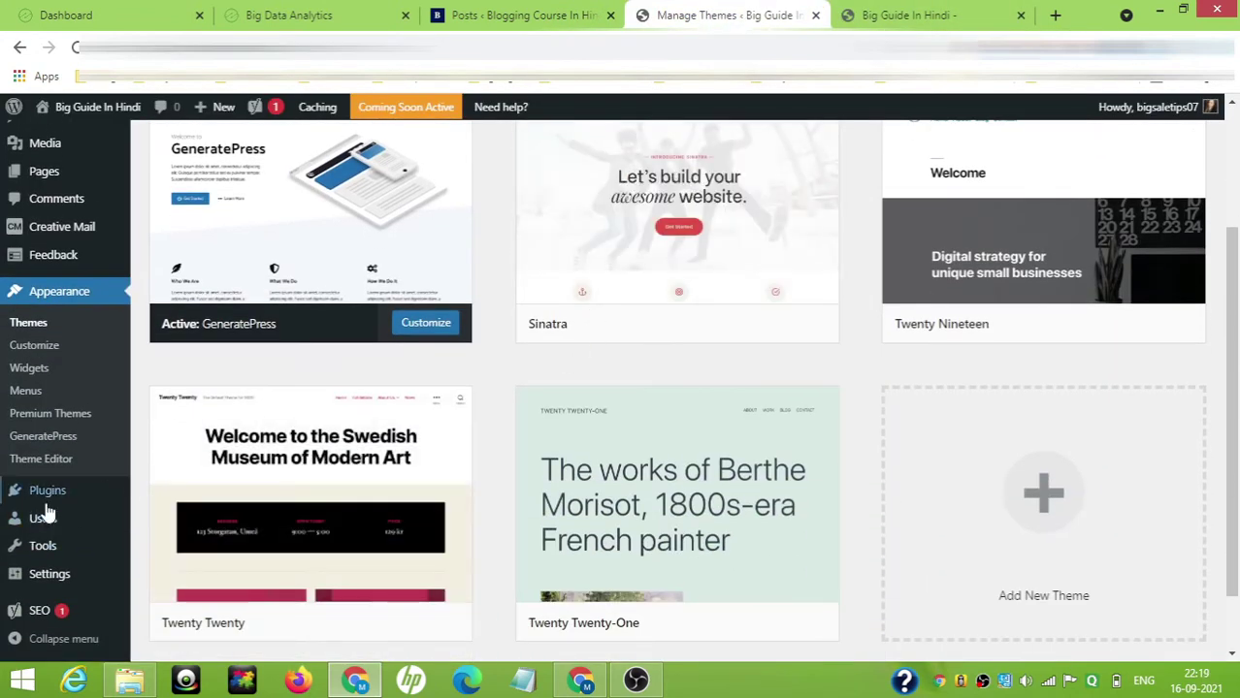
mouse_move(64, 489)
scroll(85, 514, down, 1)
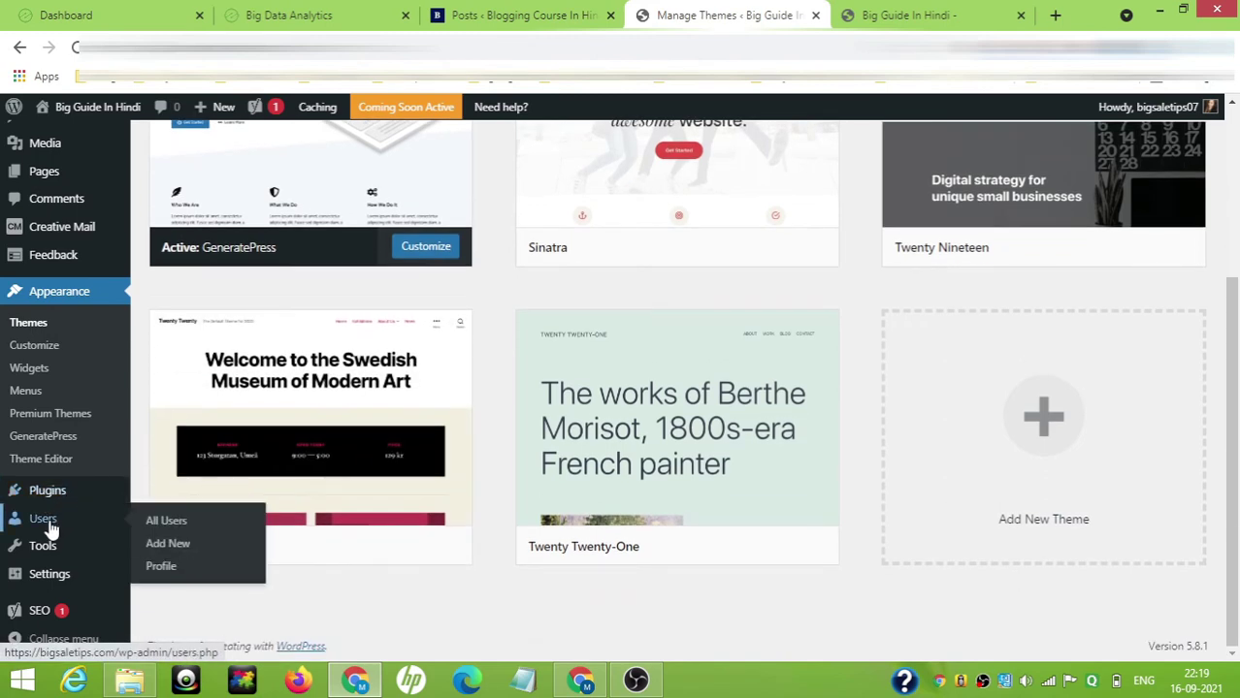
mouse_move(55, 577)
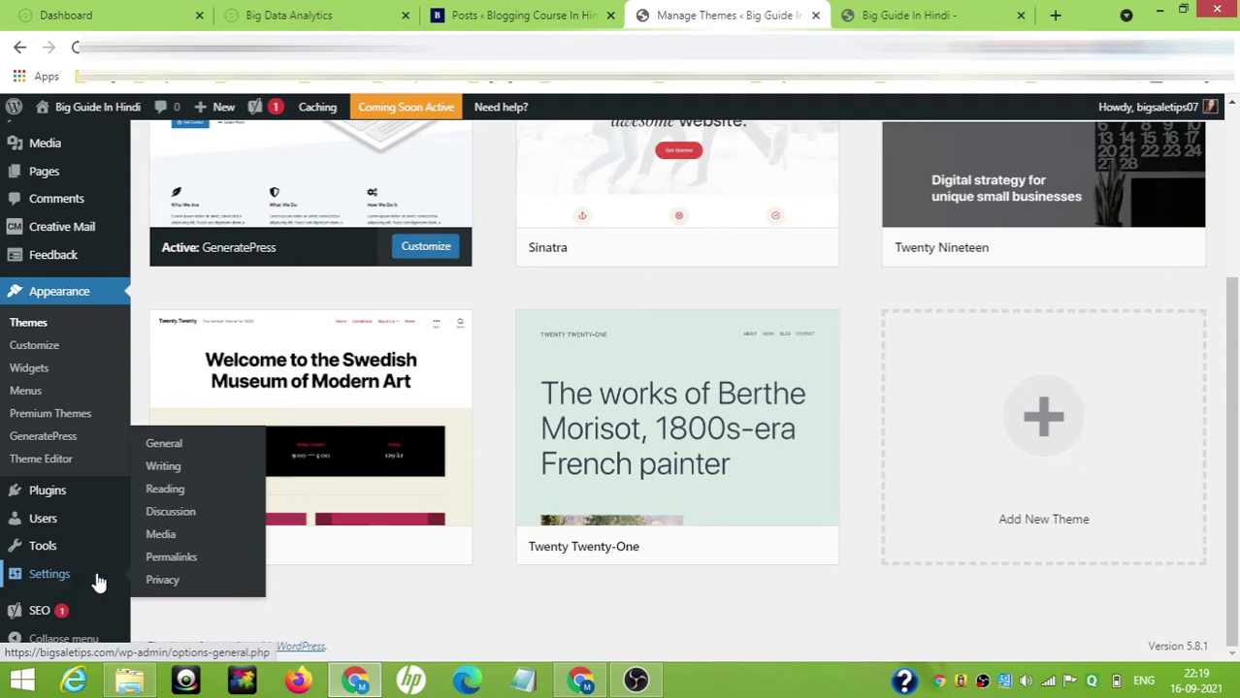
click(175, 444)
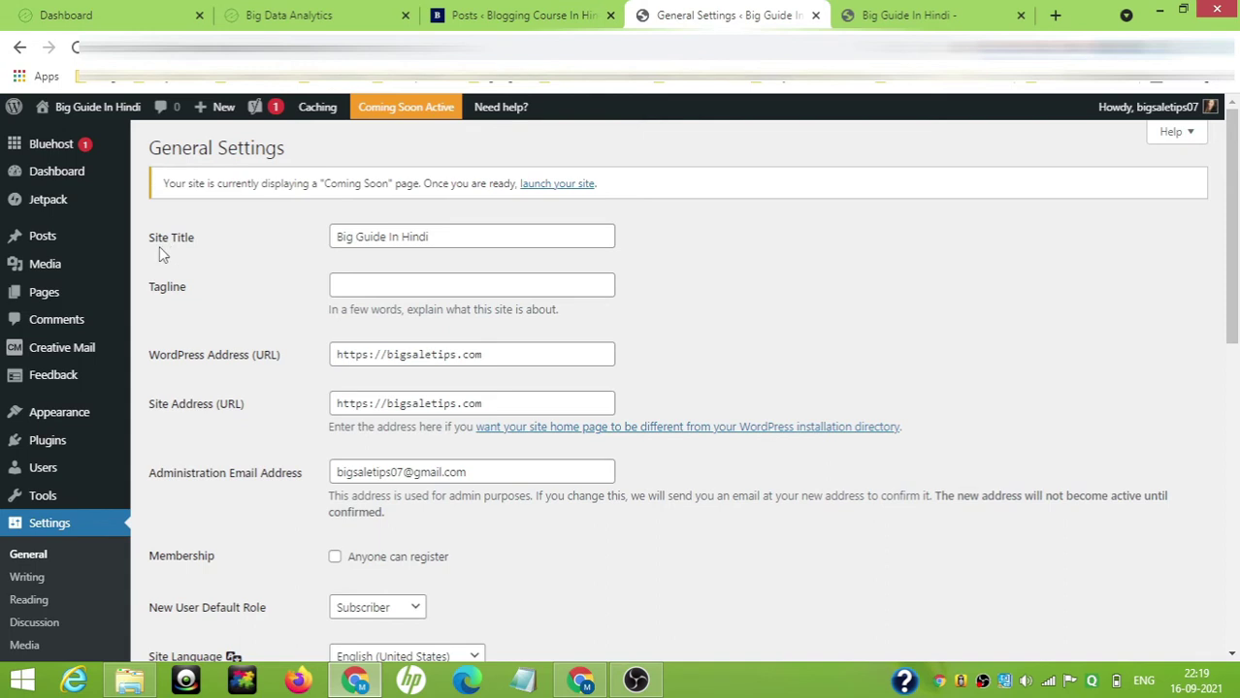
Step: Compare the Site Title and Tagline fields in General Settings with the header of the site's front page
click(891, 16)
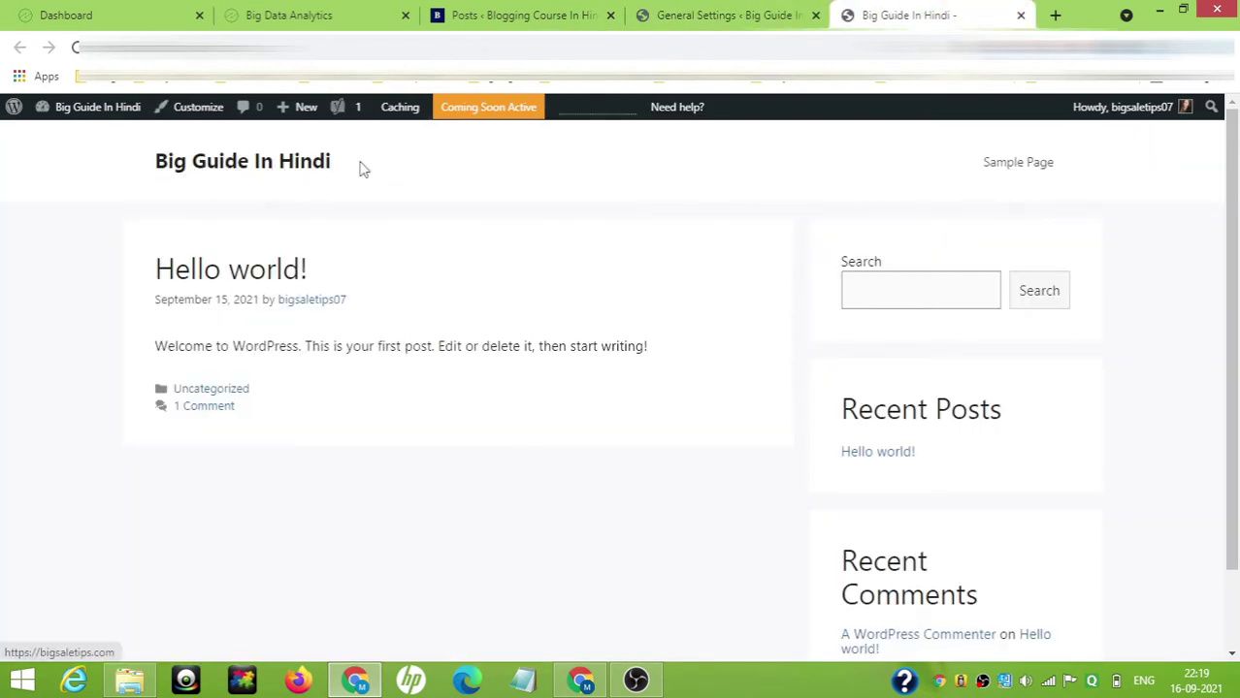
click(728, 14)
drag(355, 243, 421, 242)
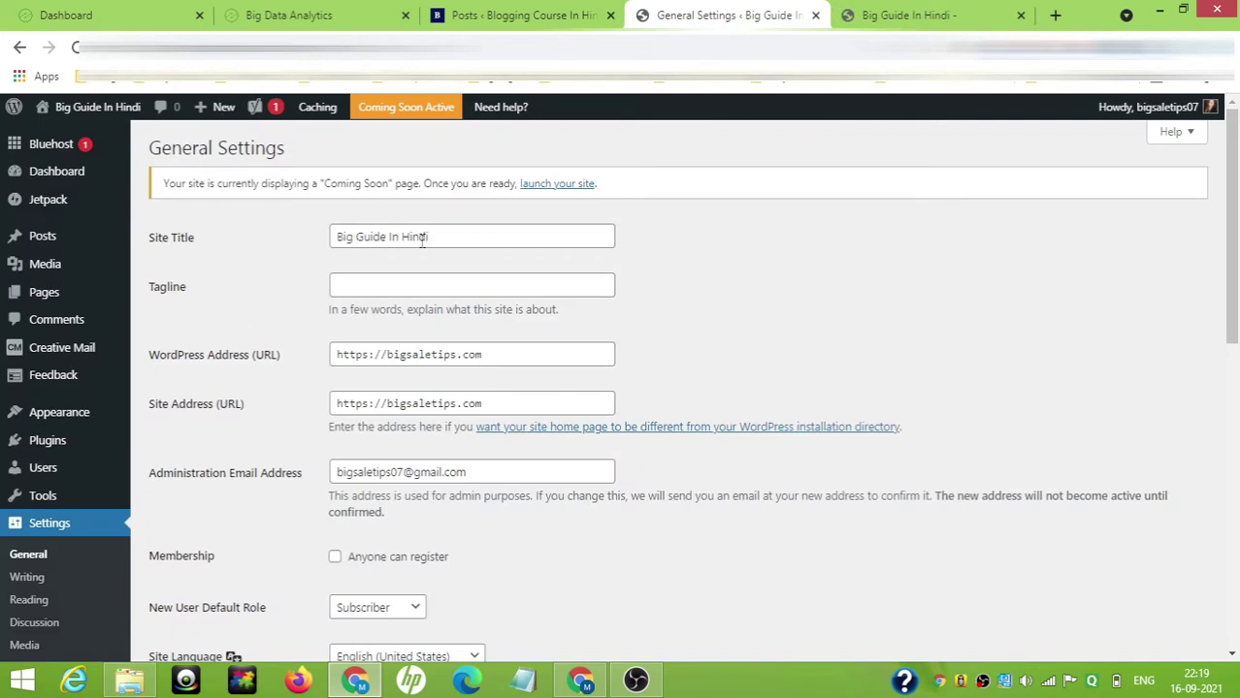
click(390, 286)
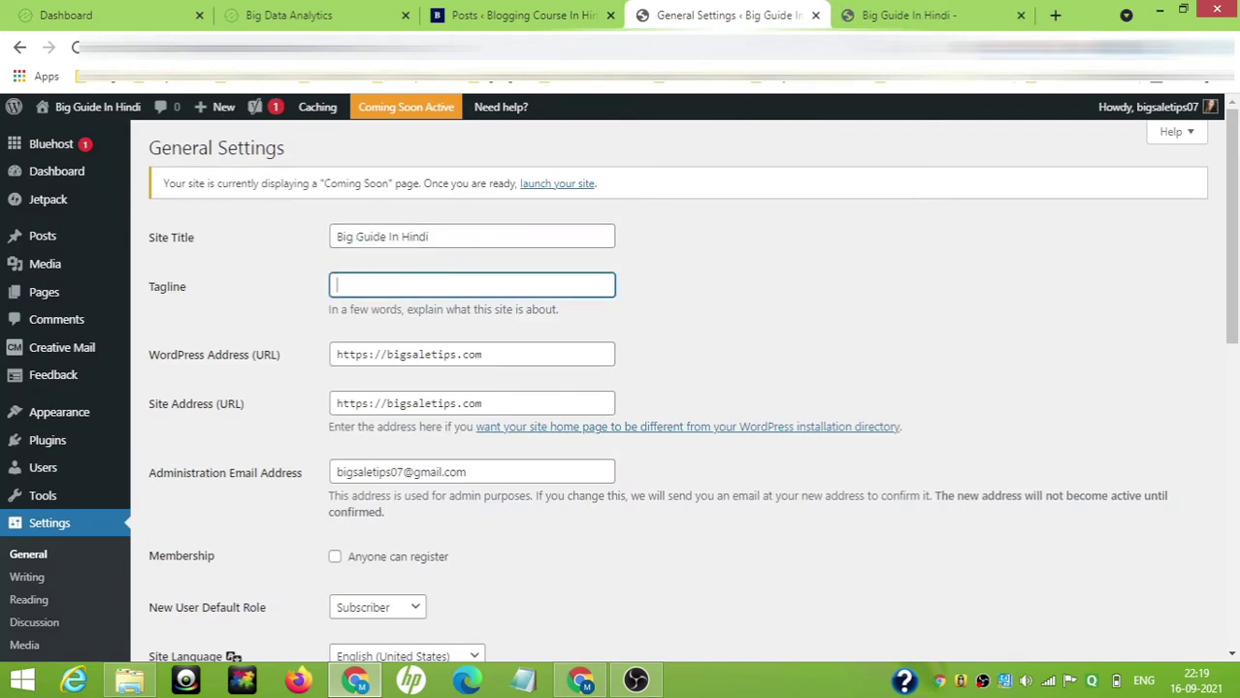
click(885, 13)
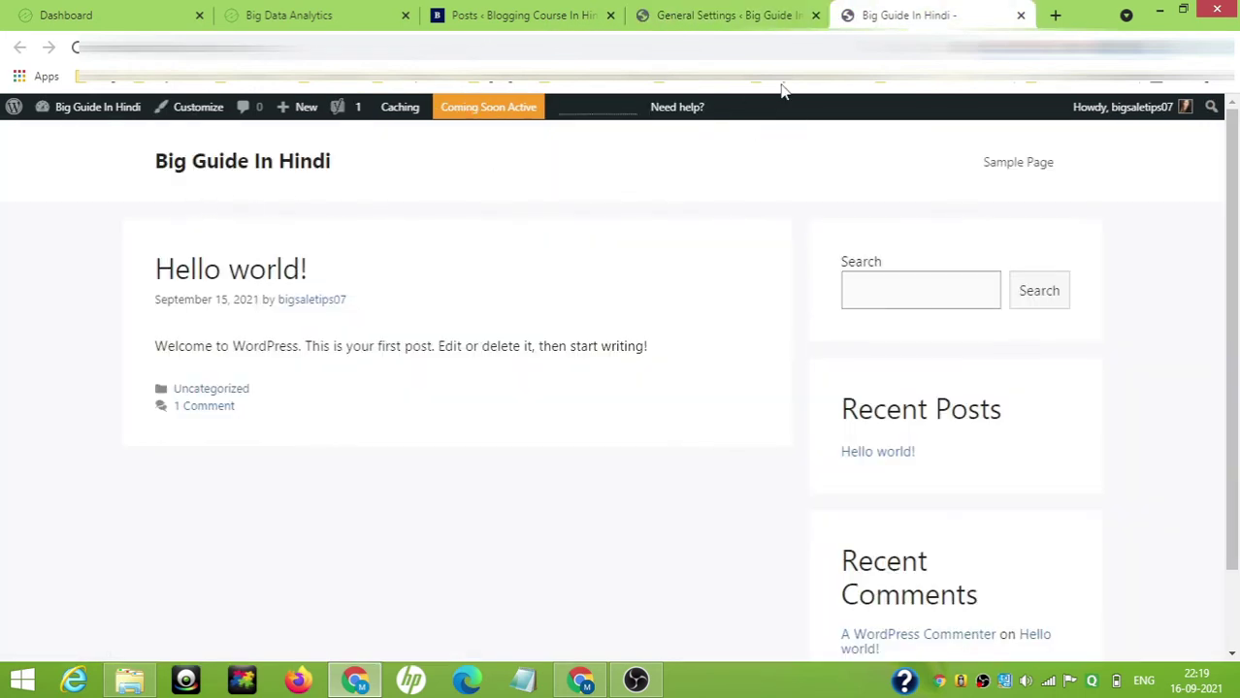
Step: Return to General Settings and examine the WordPress Address (URL) field, including its https prefix and domain
click(735, 8)
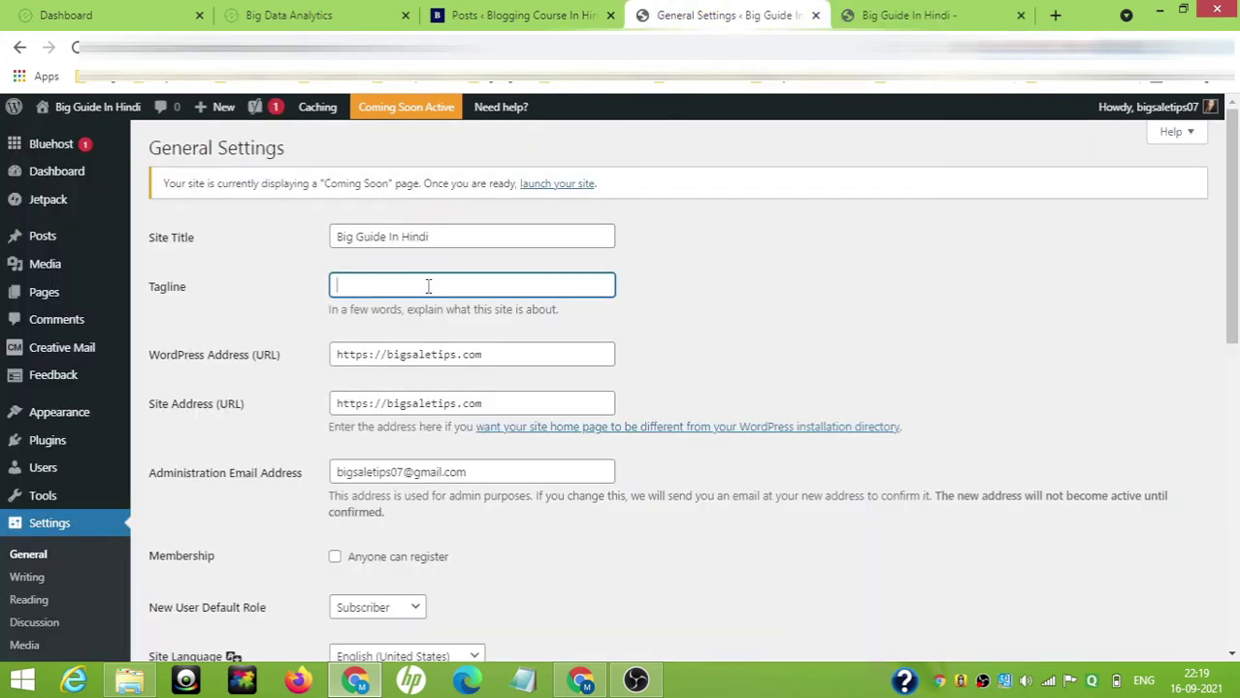
click(534, 361)
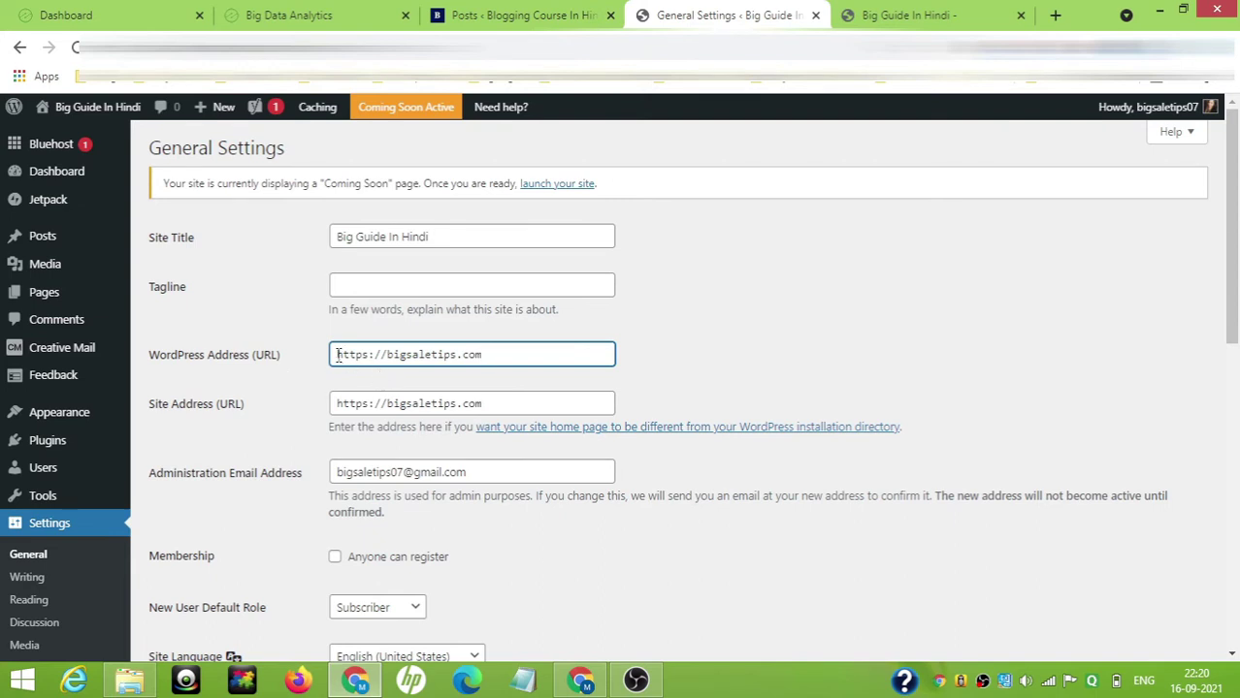
mouse_move(336, 355)
mouse_down()
mouse_move(383, 354)
mouse_move(331, 355)
mouse_up()
click(739, 347)
click(369, 354)
click(475, 10)
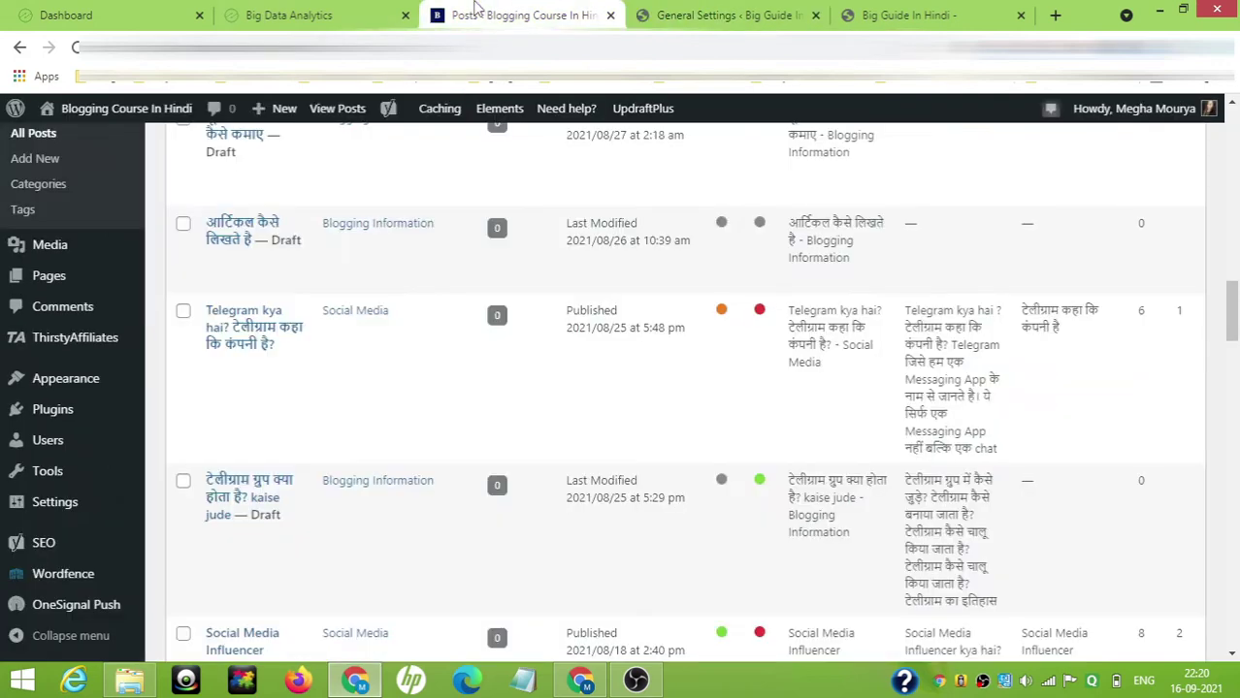
click(674, 14)
key(ctrl+l)
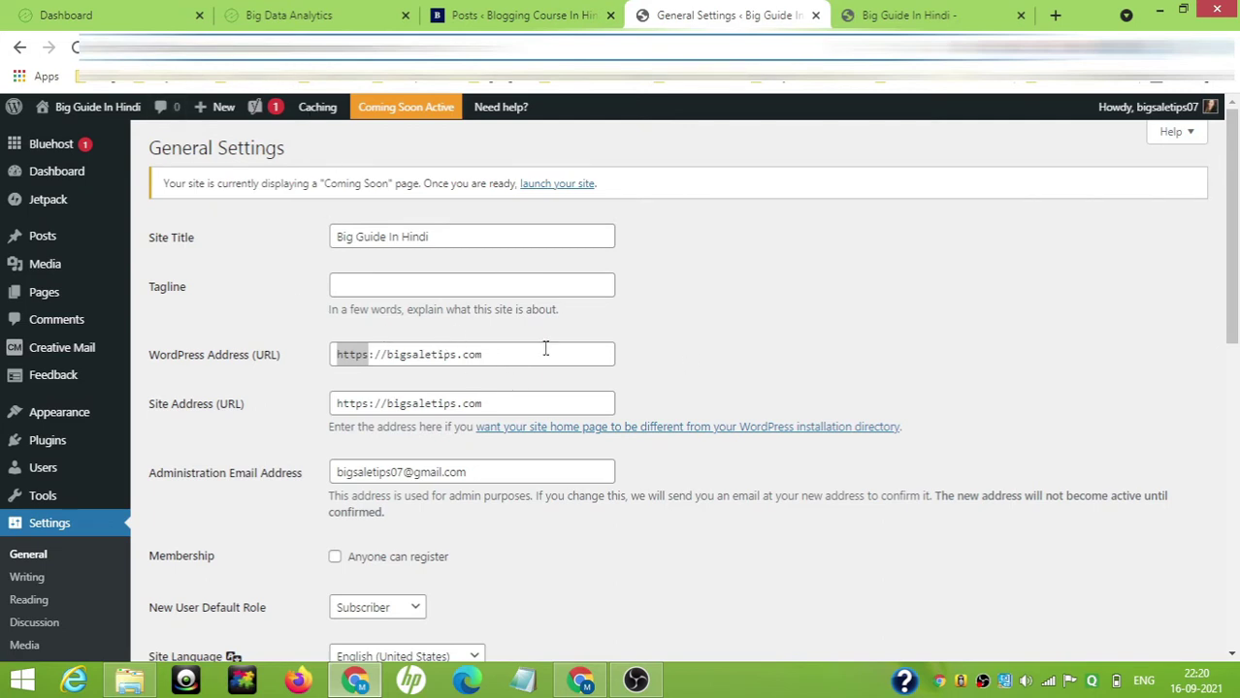
click(396, 364)
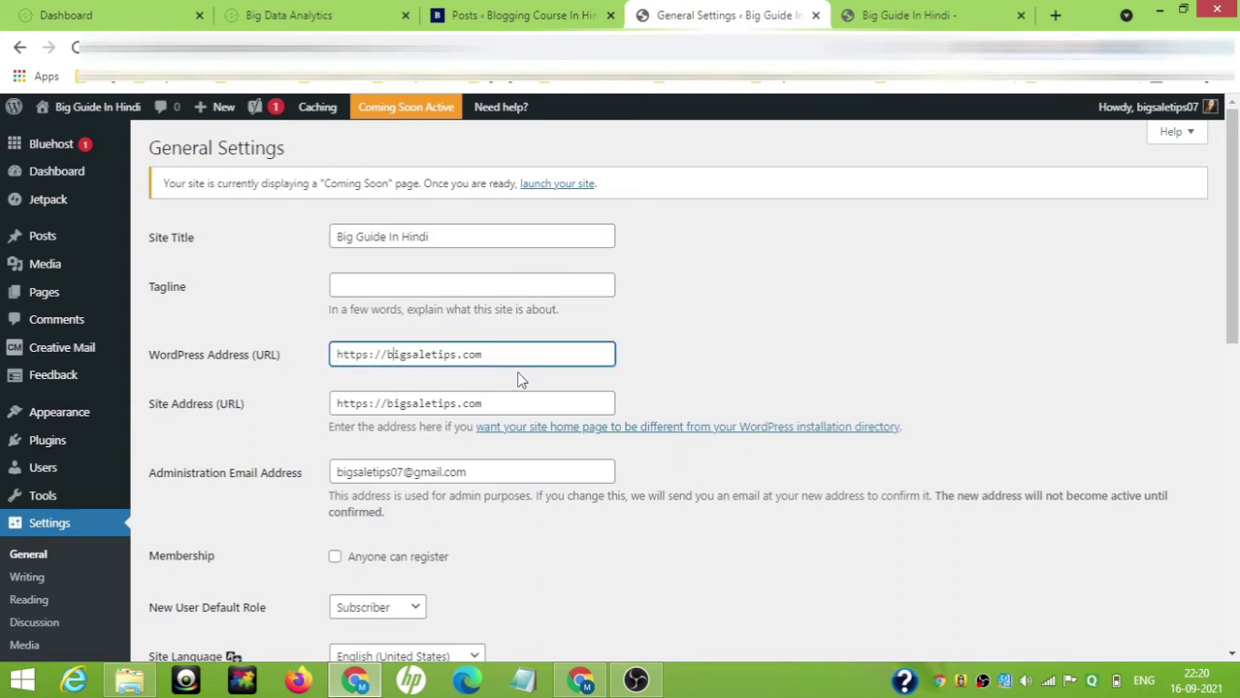
drag(509, 354, 331, 357)
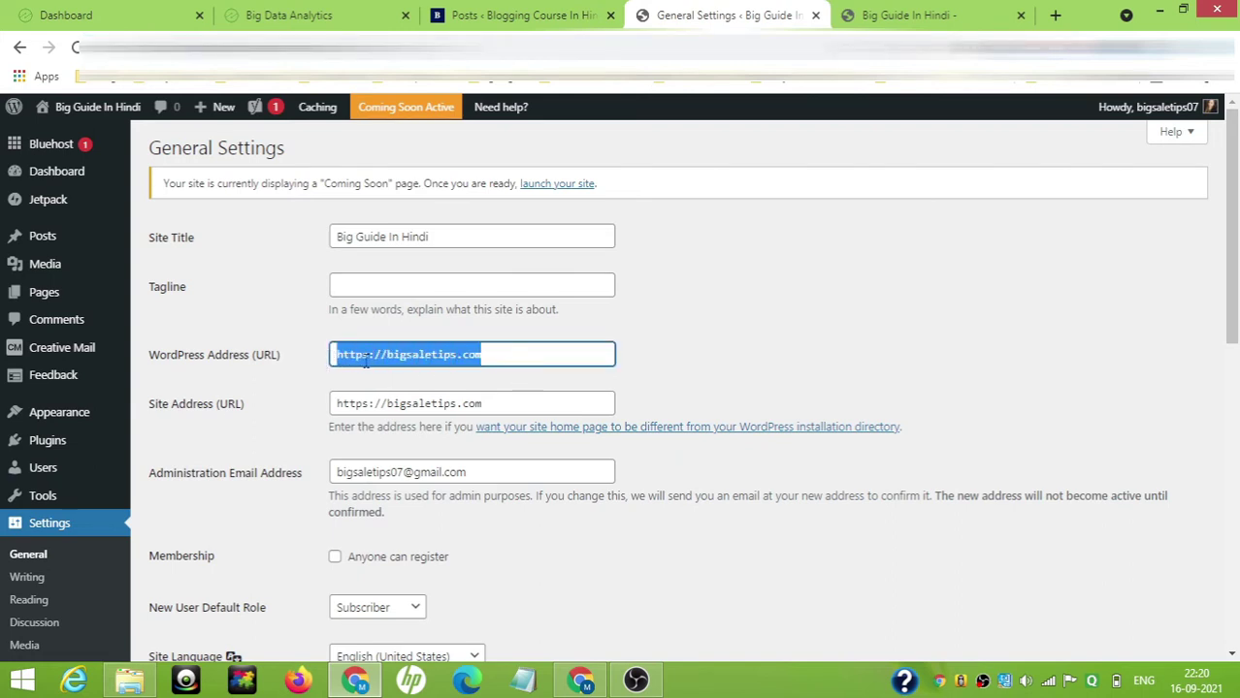
click(365, 356)
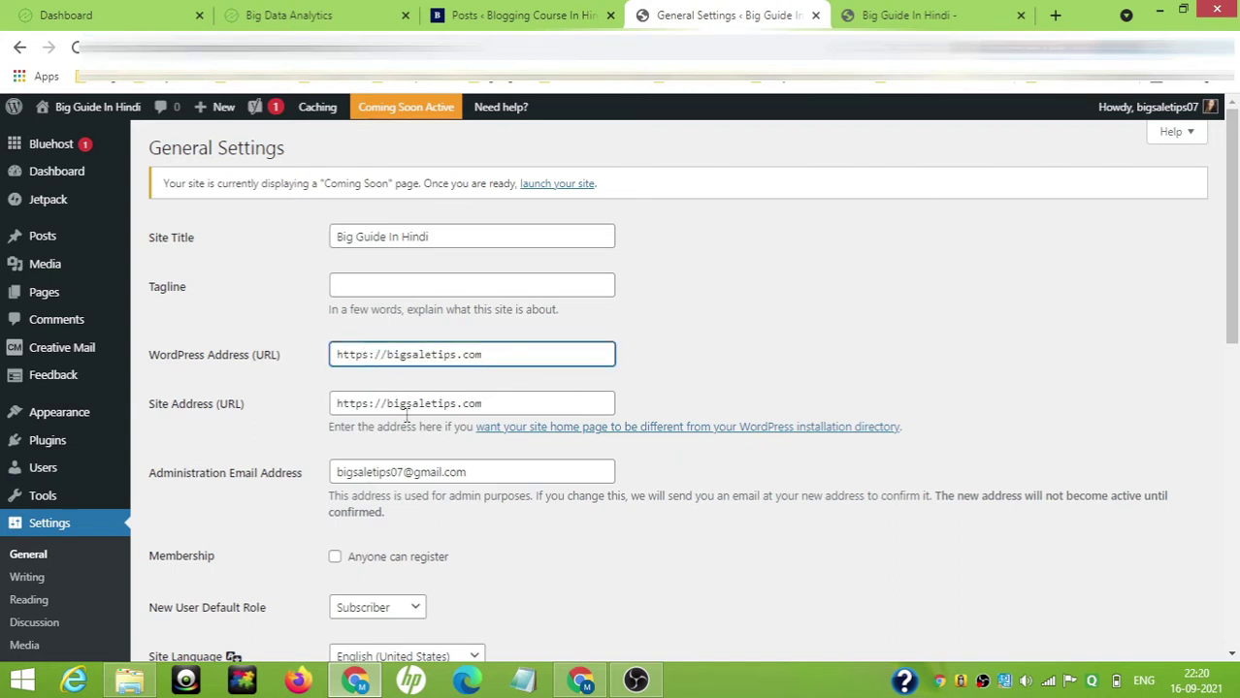
drag(375, 355, 690, 365)
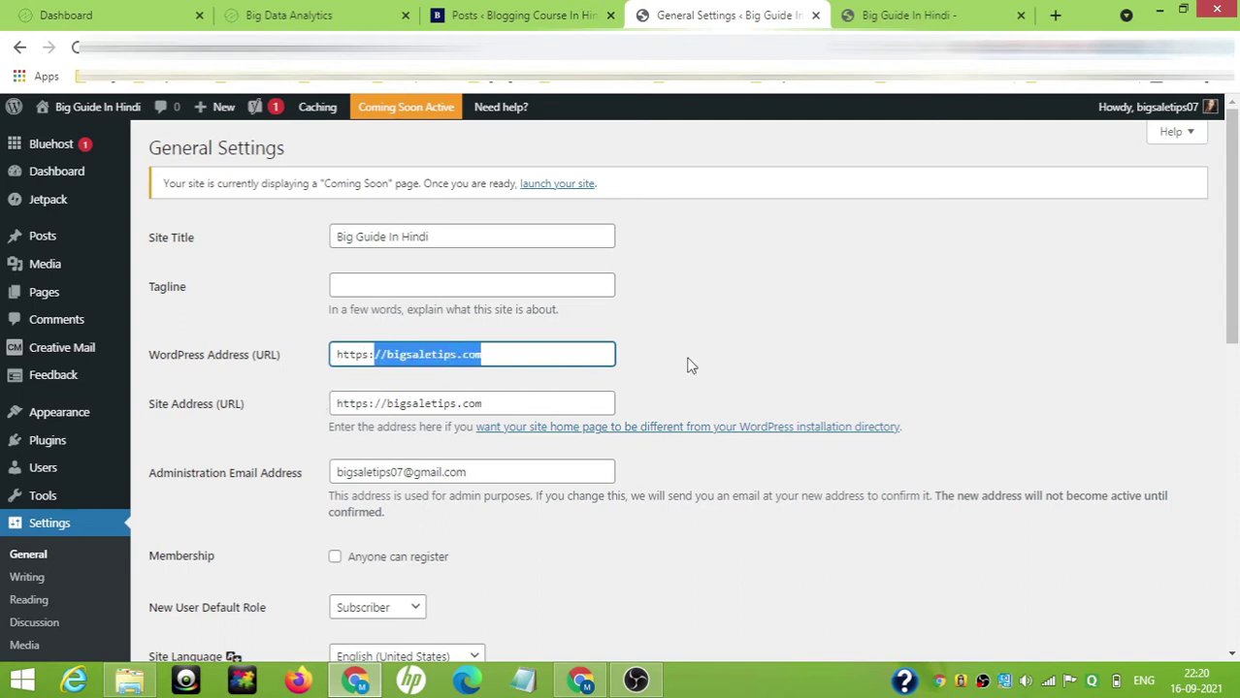
click(733, 365)
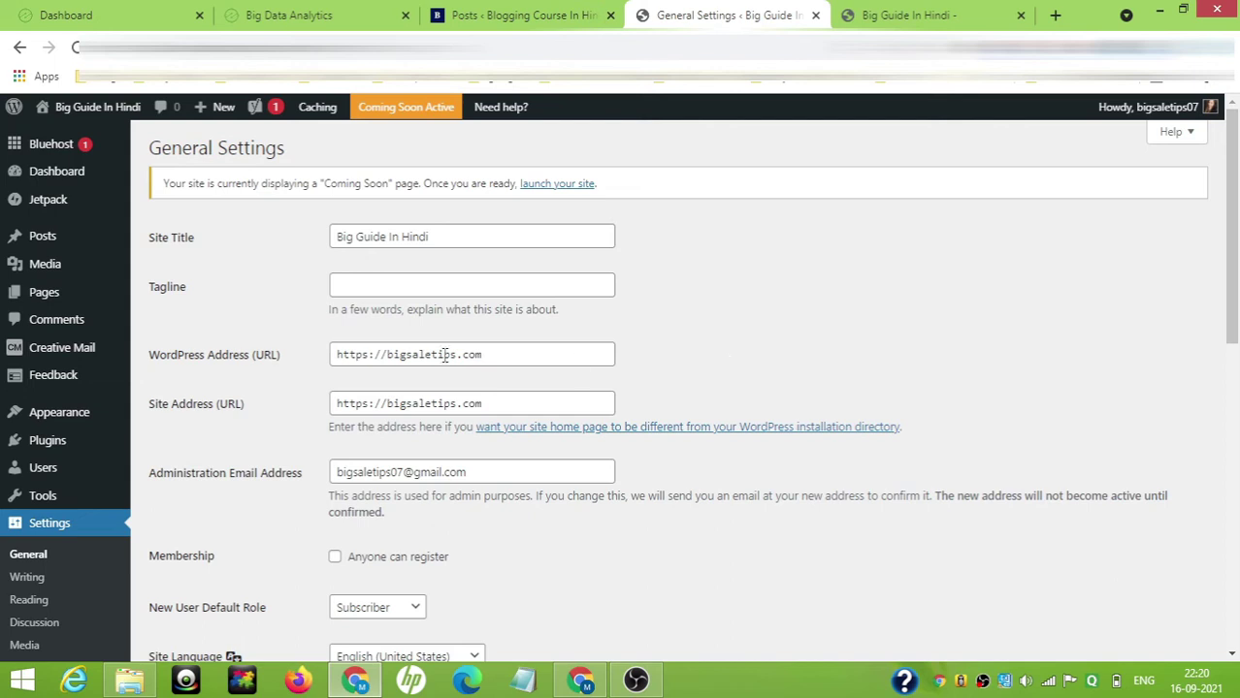
Step: Examine the Site Address (URL) and Administration Email Address fields in General Settings
click(374, 401)
drag(341, 402, 507, 400)
click(721, 374)
scroll(723, 374, down, 1)
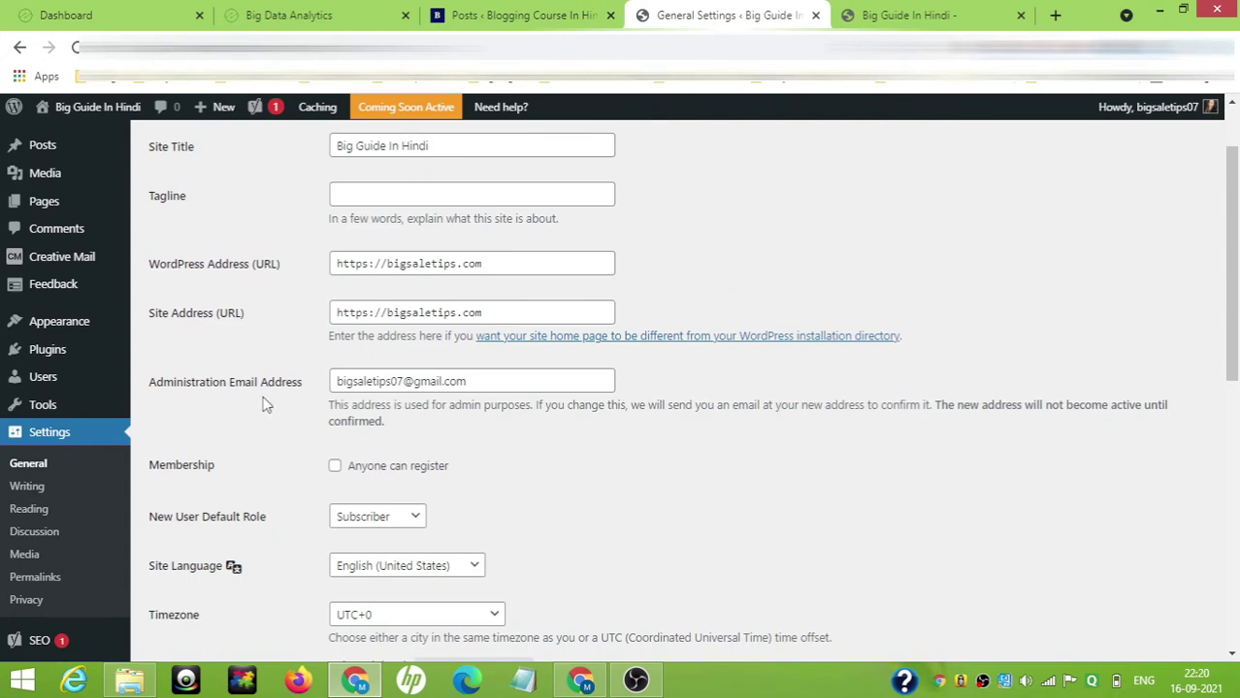
drag(372, 380, 504, 385)
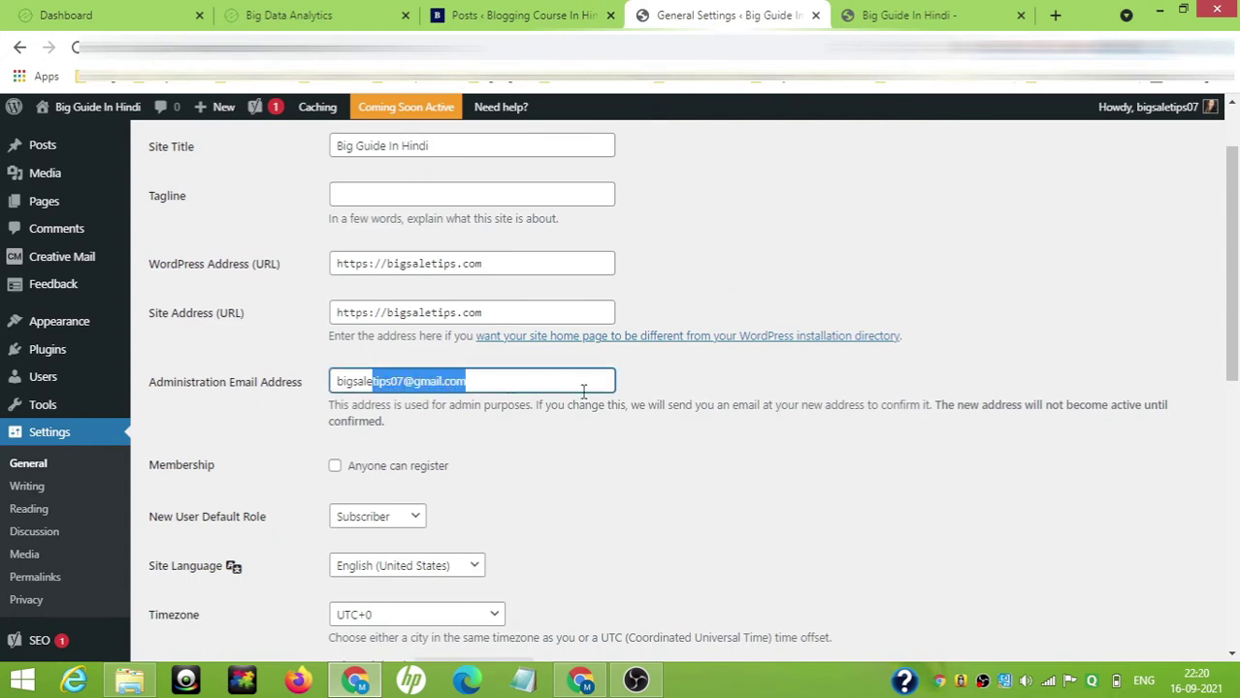
click(642, 507)
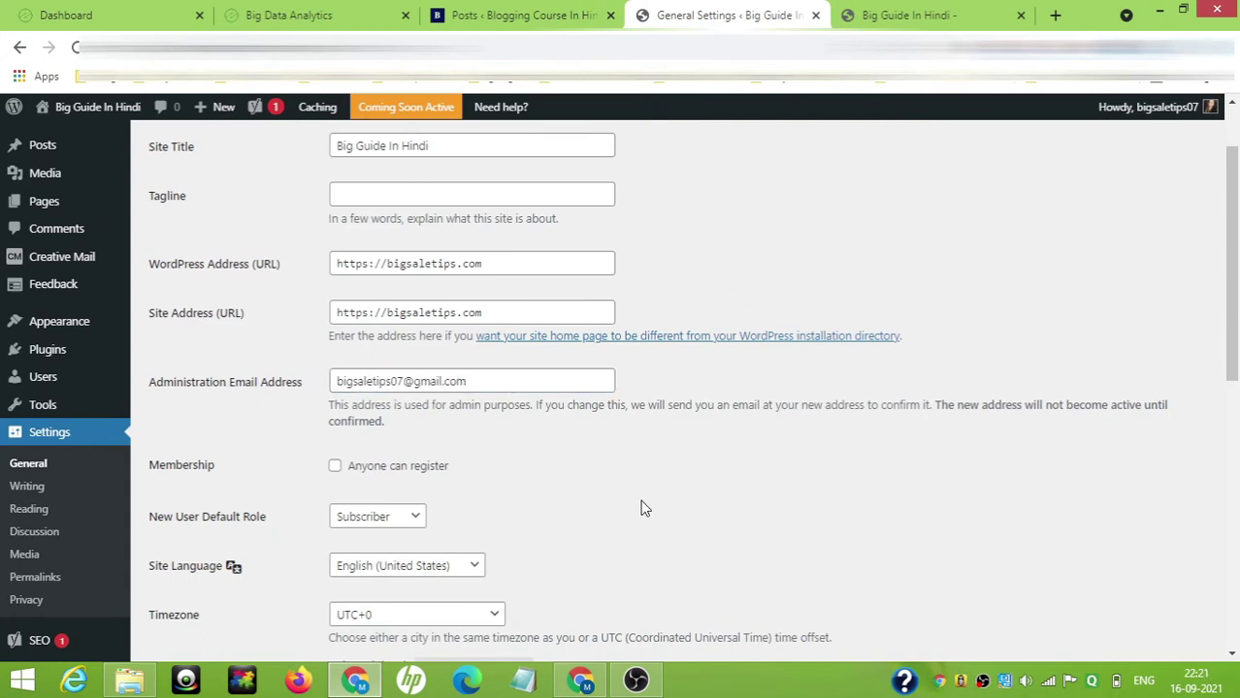
Step: Look over the Membership setting and the available New User Default Role and Site Language options
scroll(642, 507, down, 1)
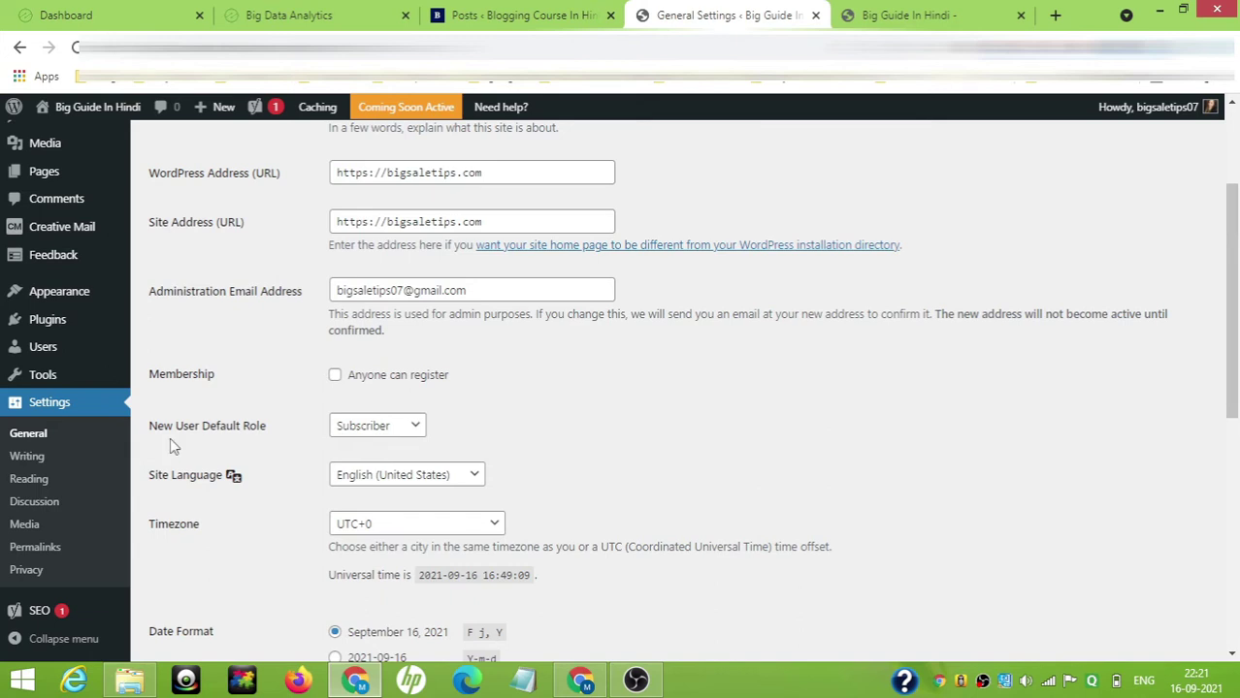
scroll(171, 437, up, 2)
scroll(170, 438, down, 2)
click(399, 436)
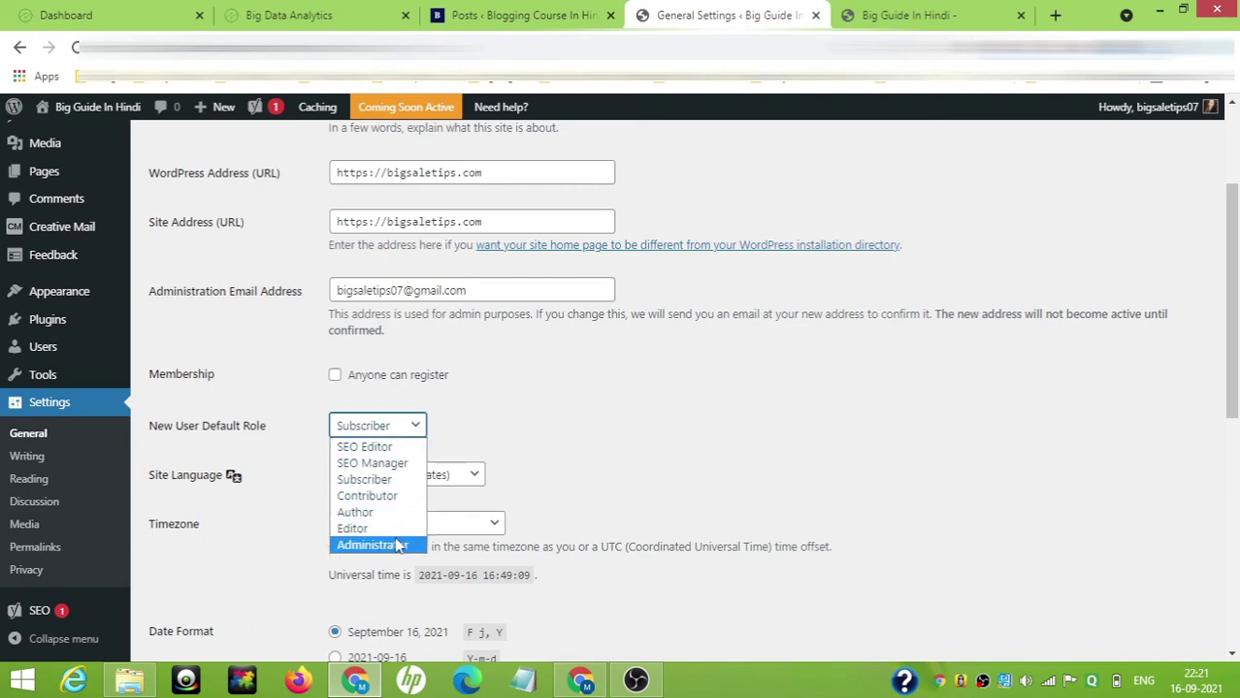
click(487, 417)
click(487, 417)
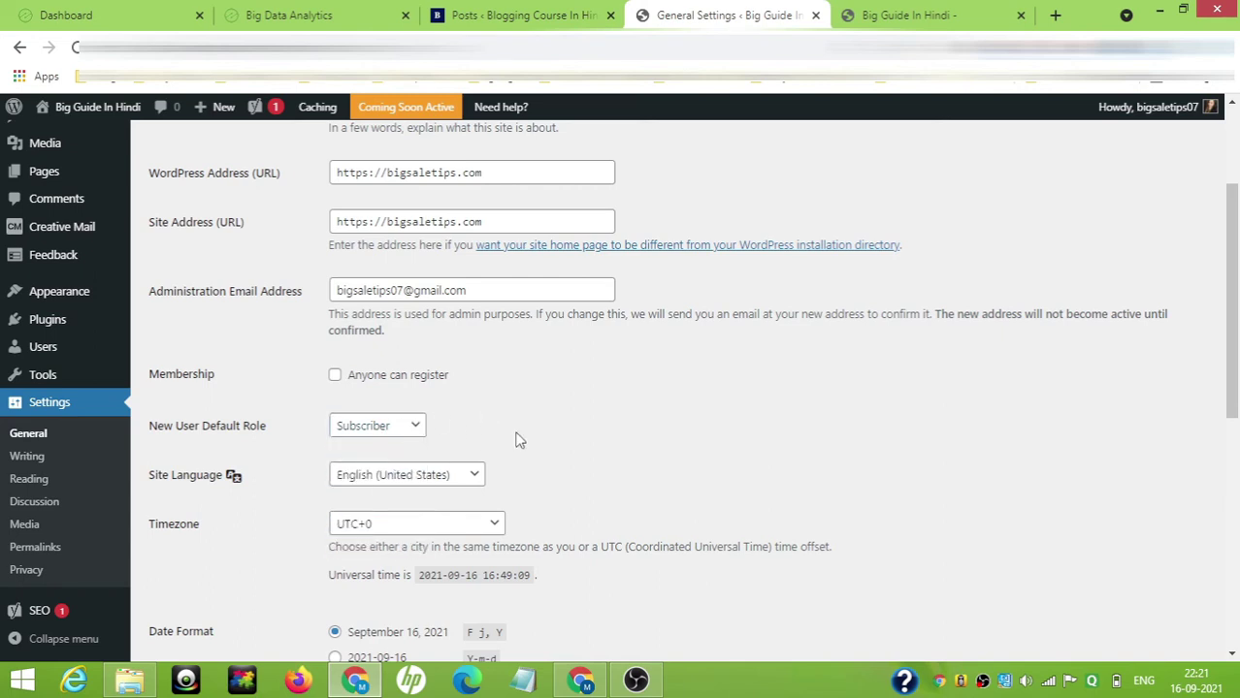
click(399, 479)
click(402, 482)
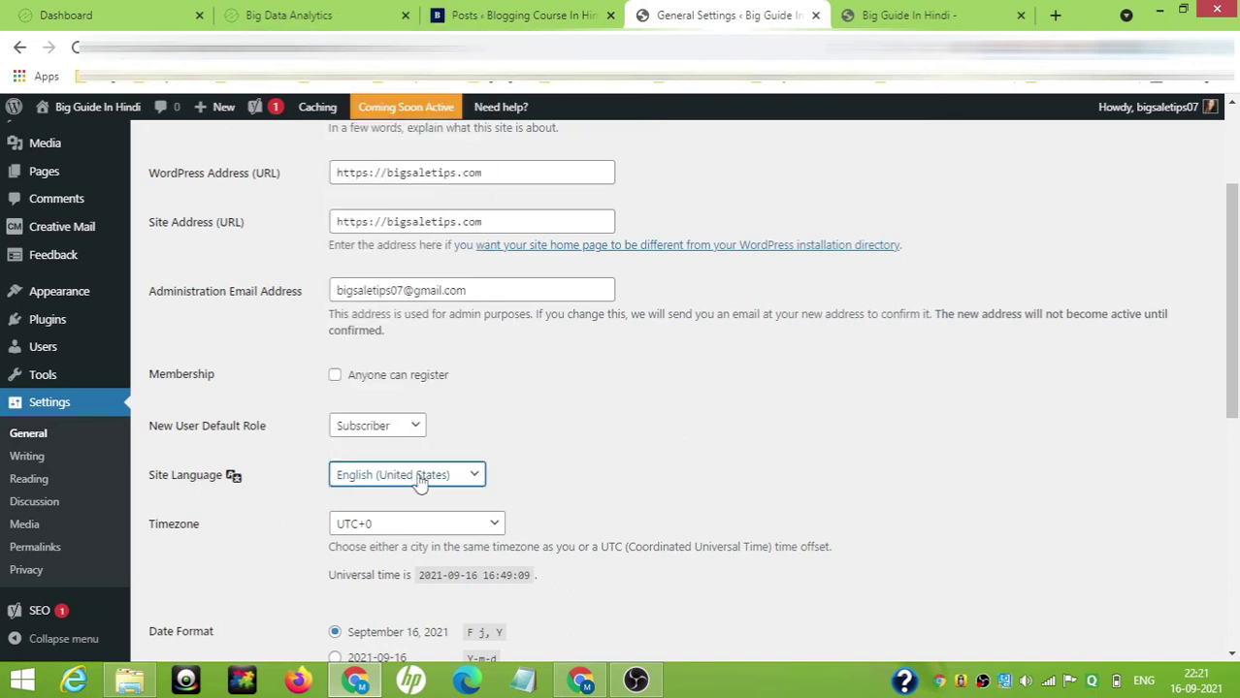
click(613, 479)
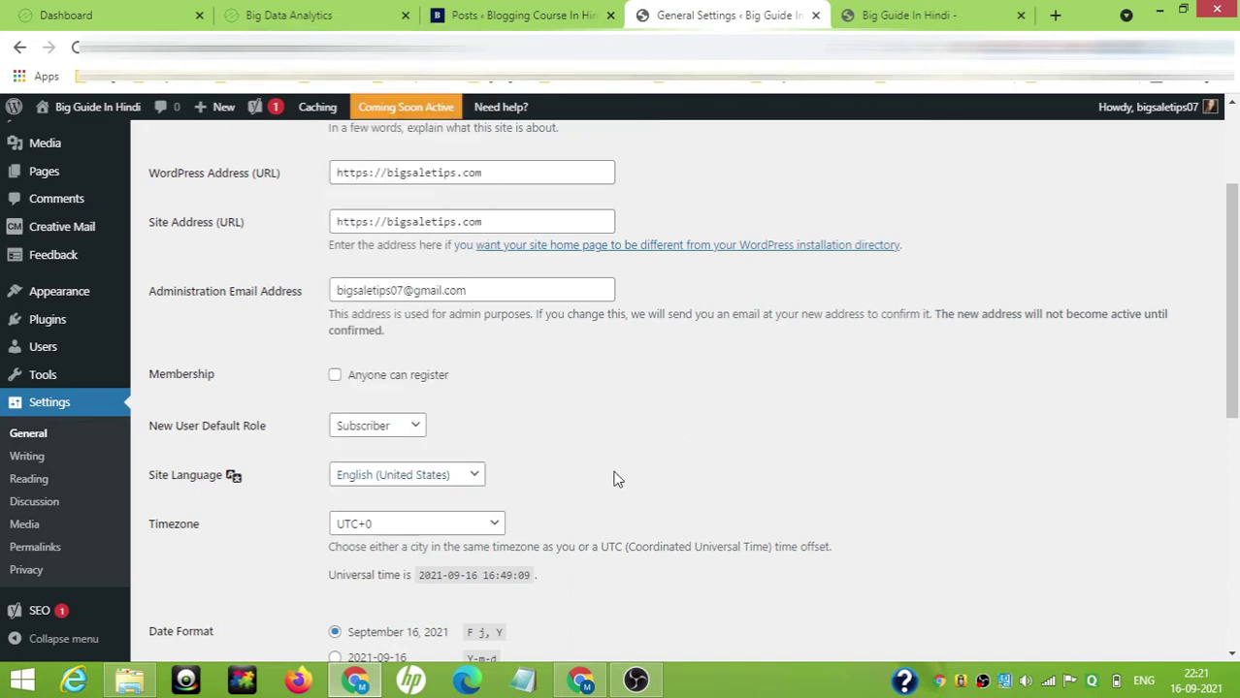
Step: Set the site's timezone to Kolkata
click(454, 530)
scroll(441, 420, down, 5)
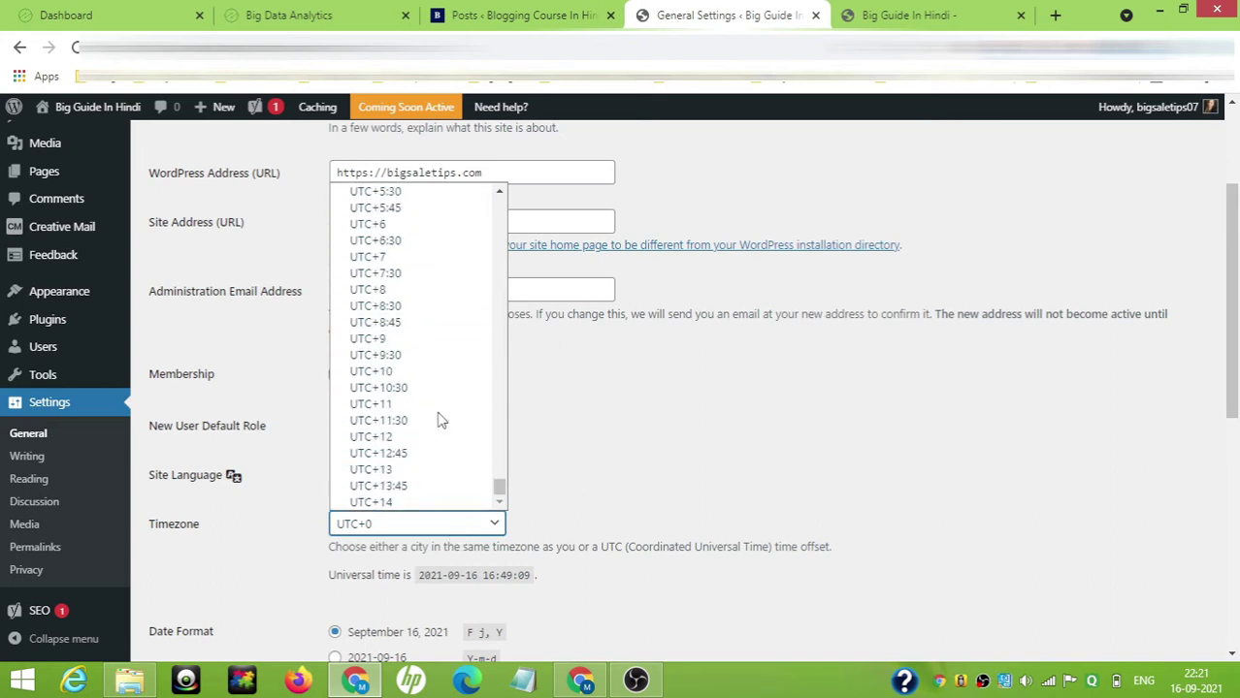
drag(497, 486, 493, 249)
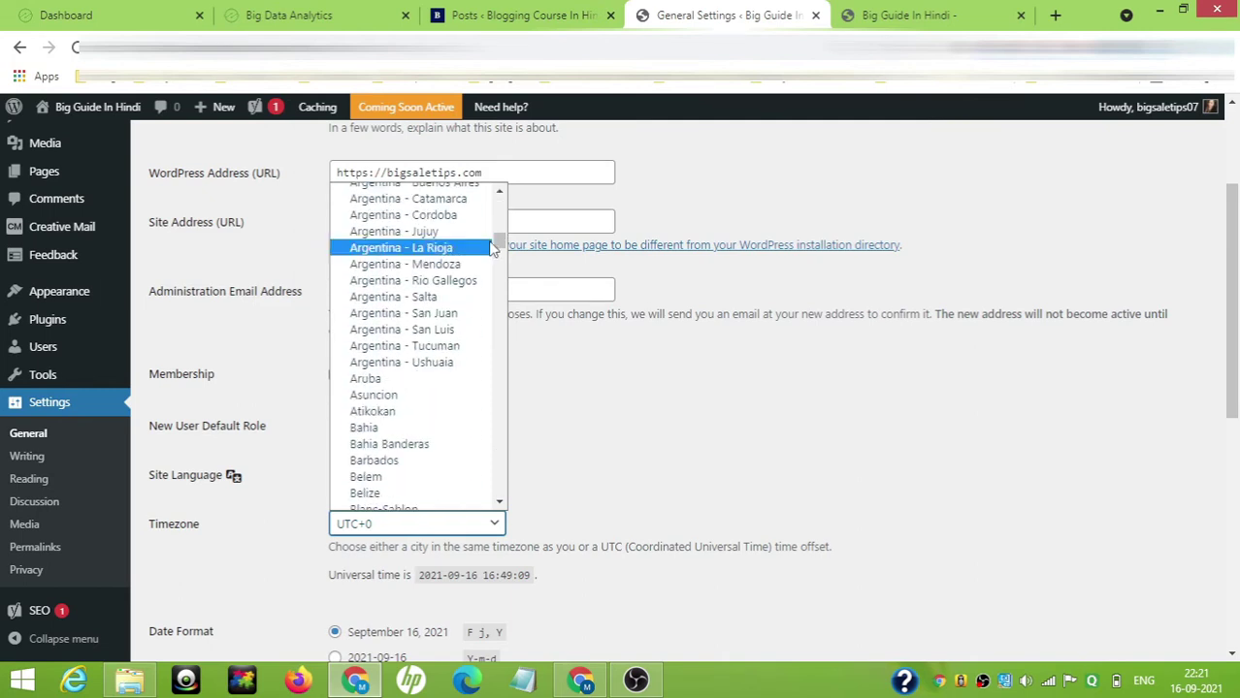
text(kolkata)
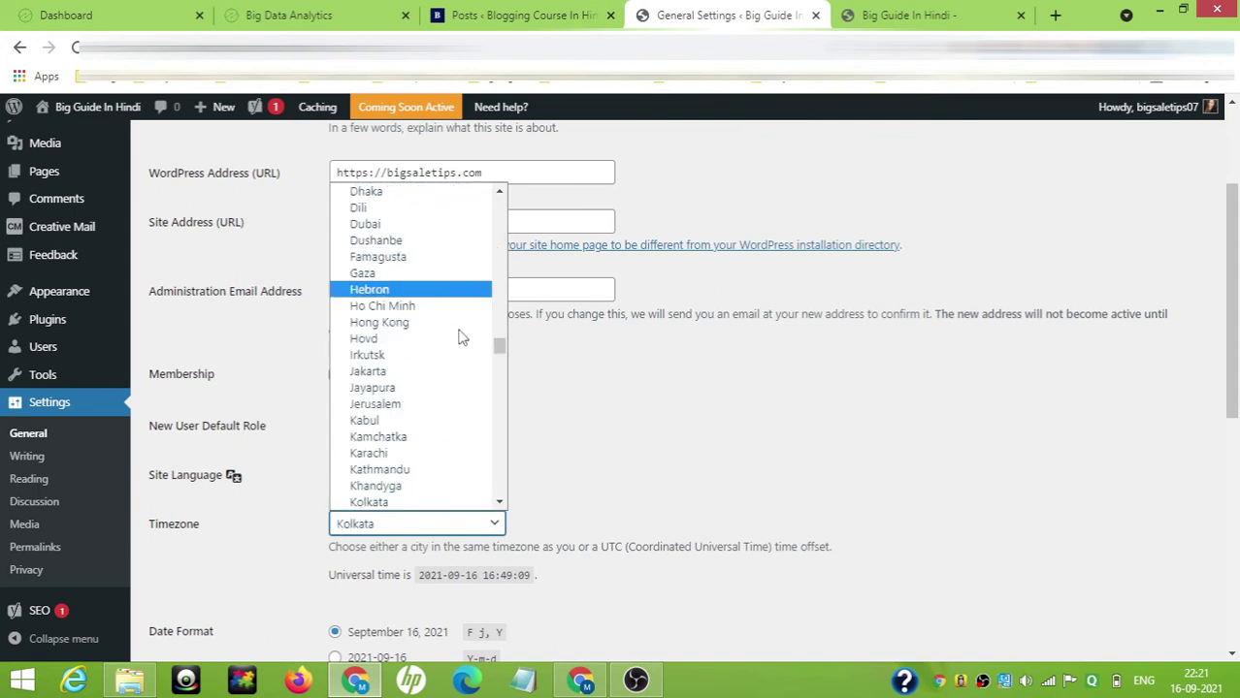
click(417, 503)
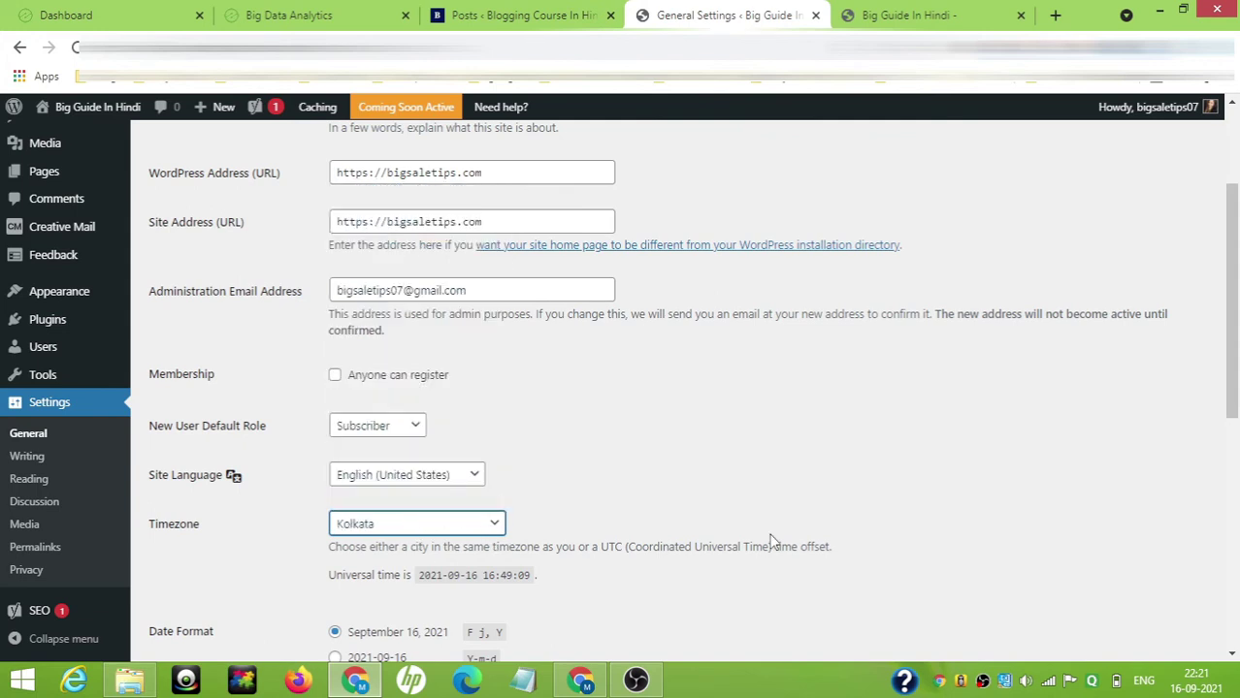
Step: Look over the date format, time format, week start and cache level options, and save the general settings
scroll(774, 542, down, 2)
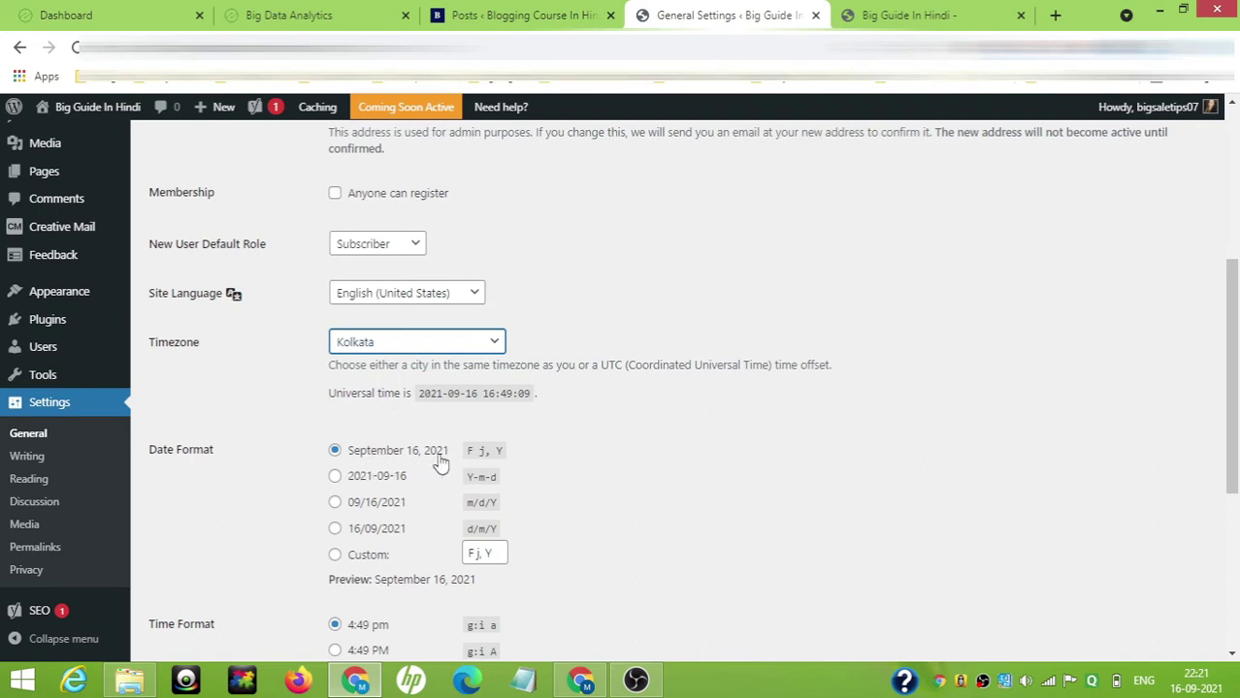
scroll(650, 475, down, 3)
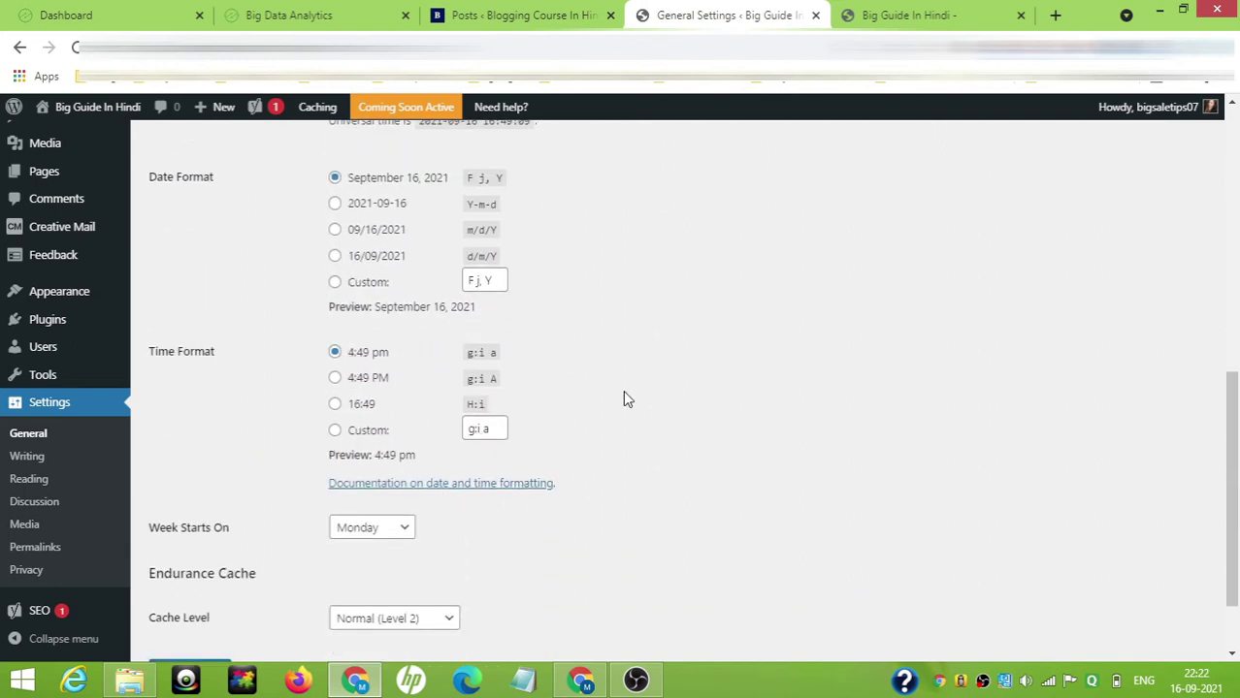
scroll(622, 390, down, 1)
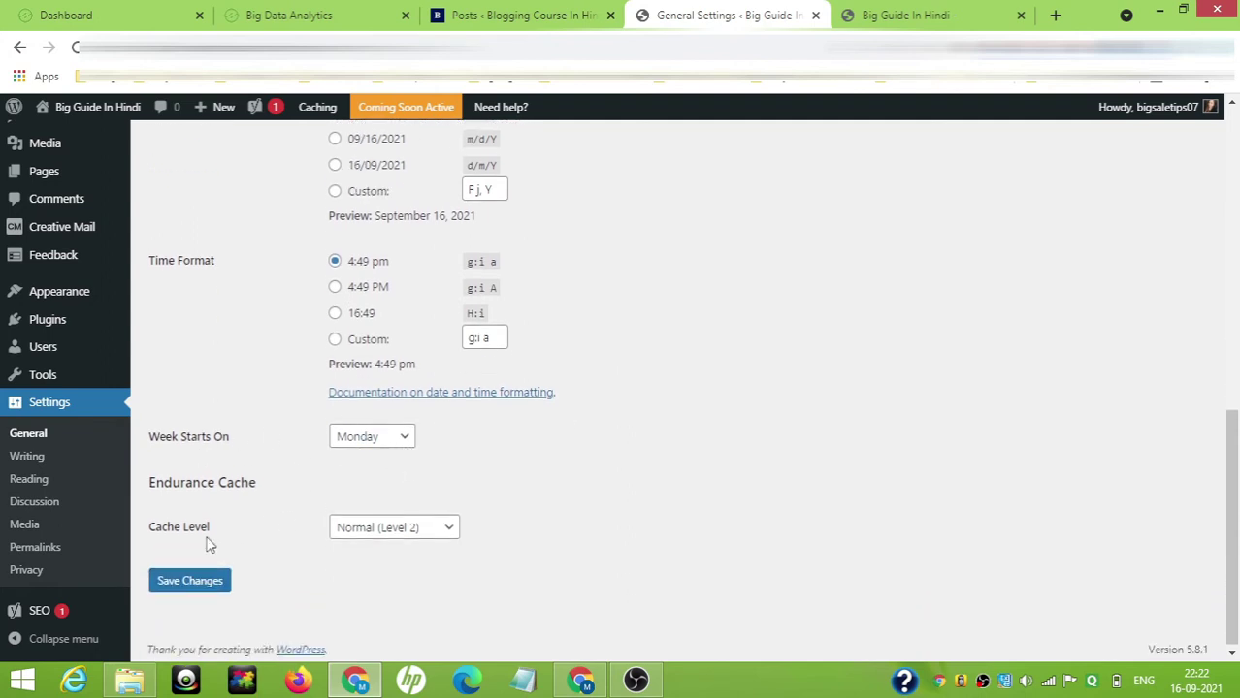
click(192, 580)
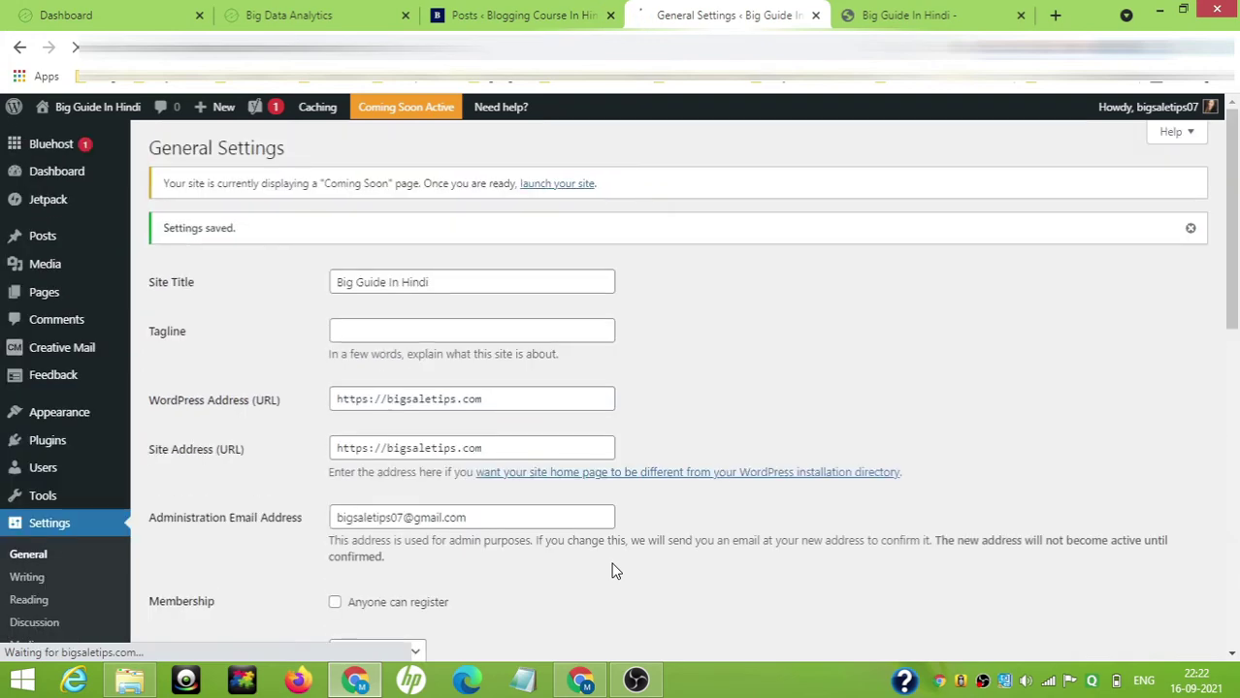
Step: Open the Writing Settings page and inspect the Default Post Category and Default Post Format options
scroll(611, 570, down, 10)
scroll(463, 570, up, 8)
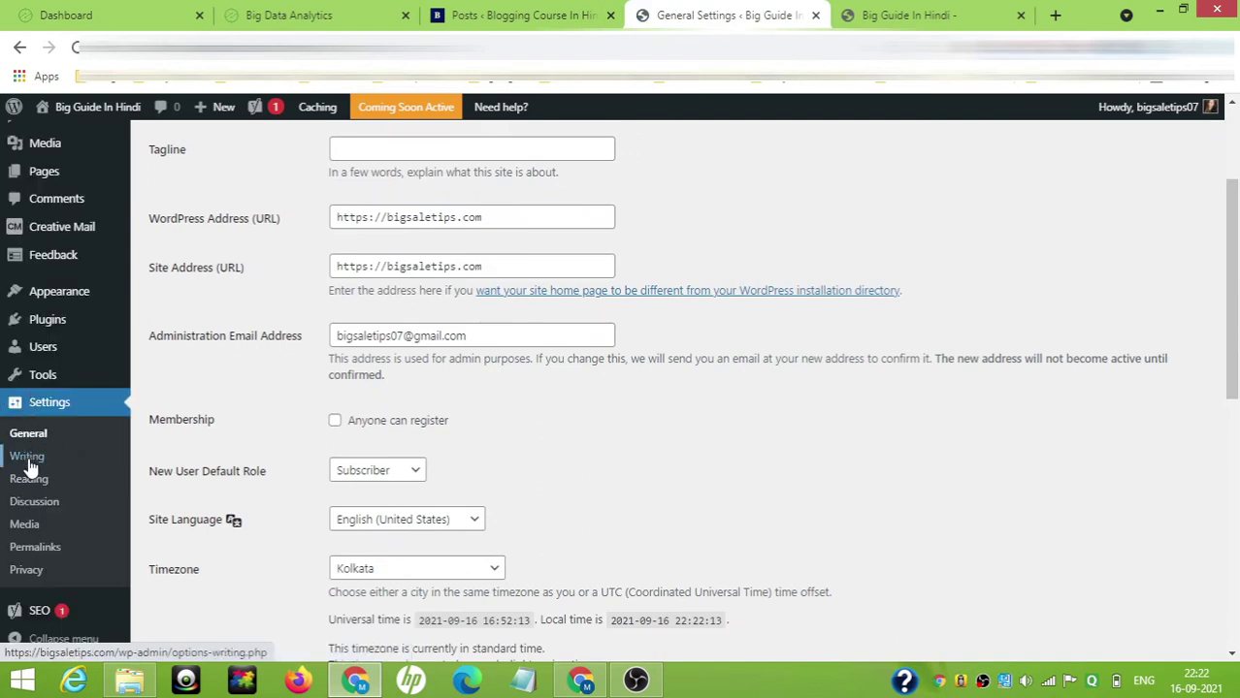
click(27, 456)
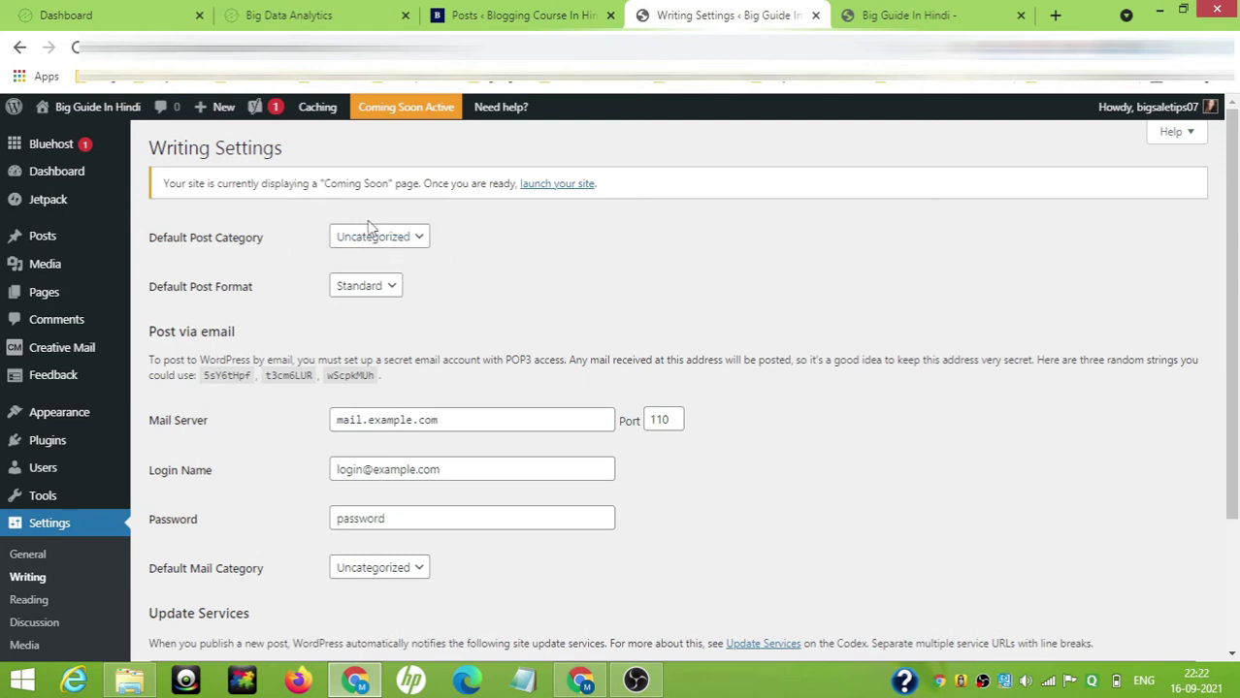
click(417, 239)
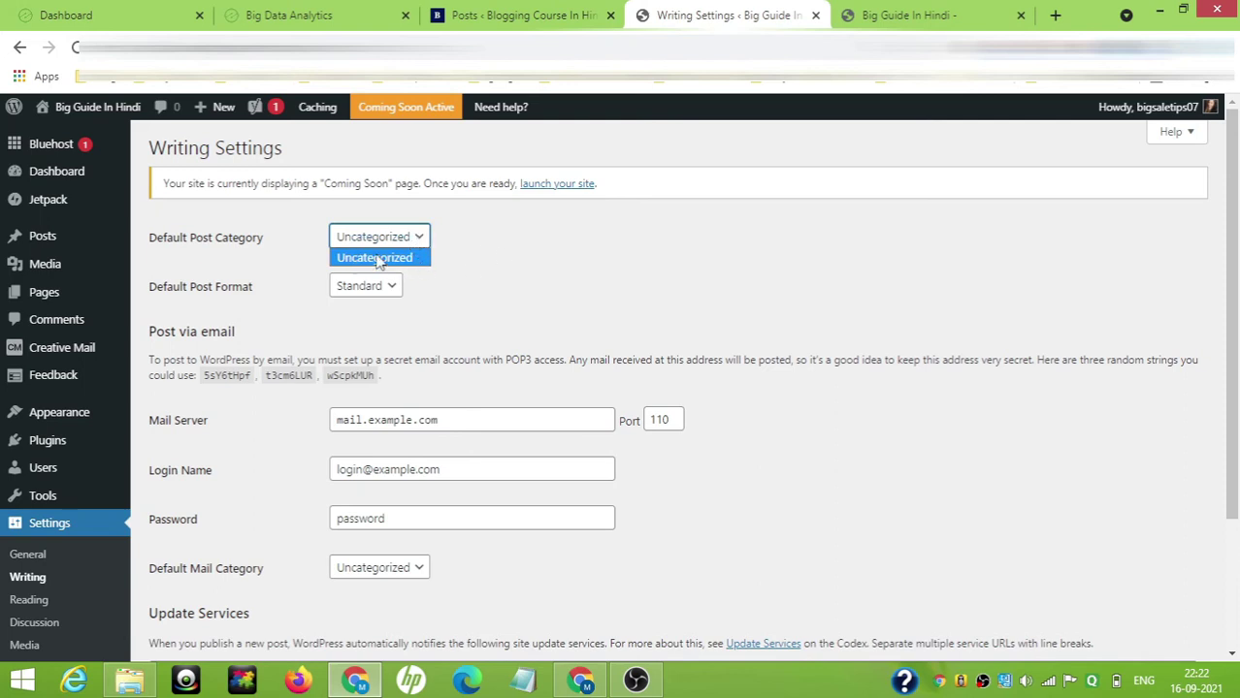
click(507, 249)
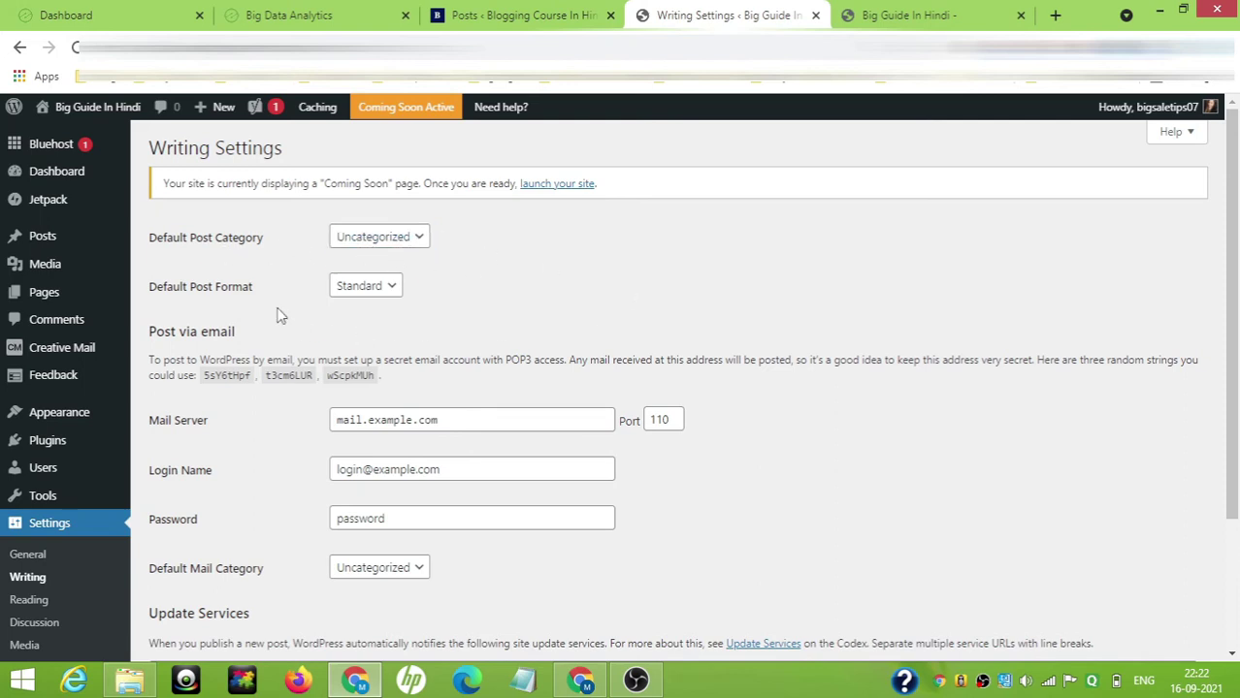
click(381, 291)
click(382, 294)
Step: Review the Post via email and Update Services sections and save the writing settings
scroll(411, 380, down, 2)
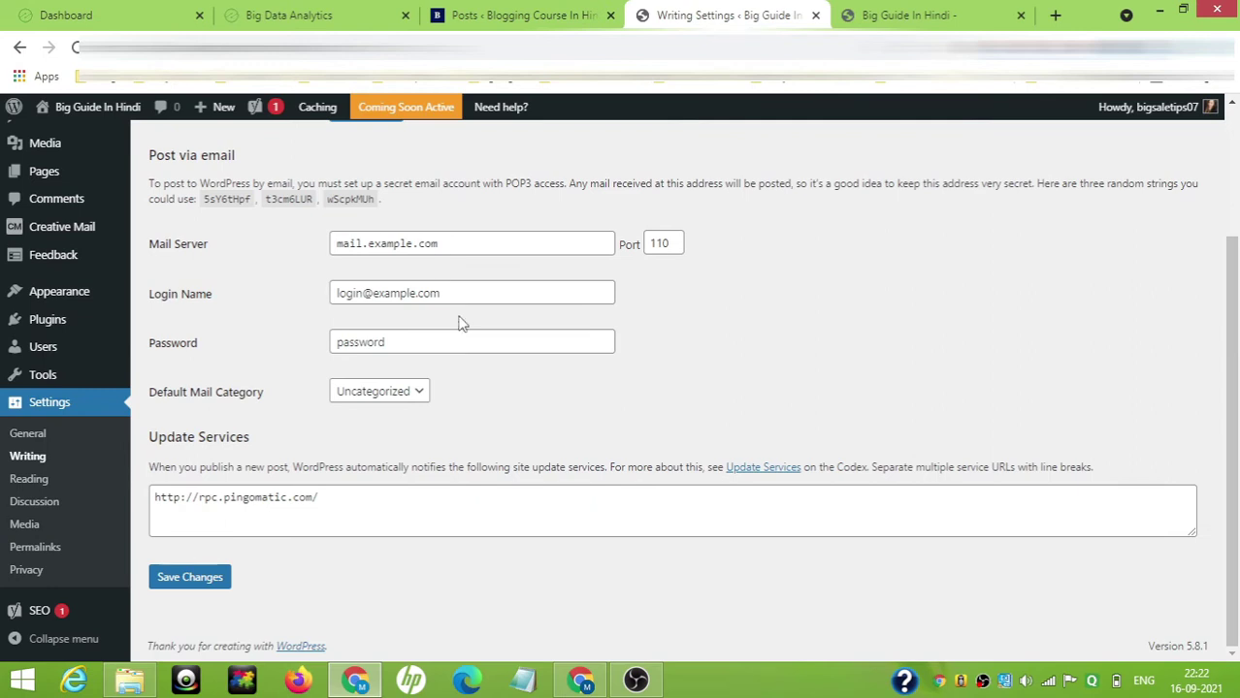
scroll(685, 422, up, 2)
scroll(673, 421, down, 2)
click(199, 582)
click(199, 582)
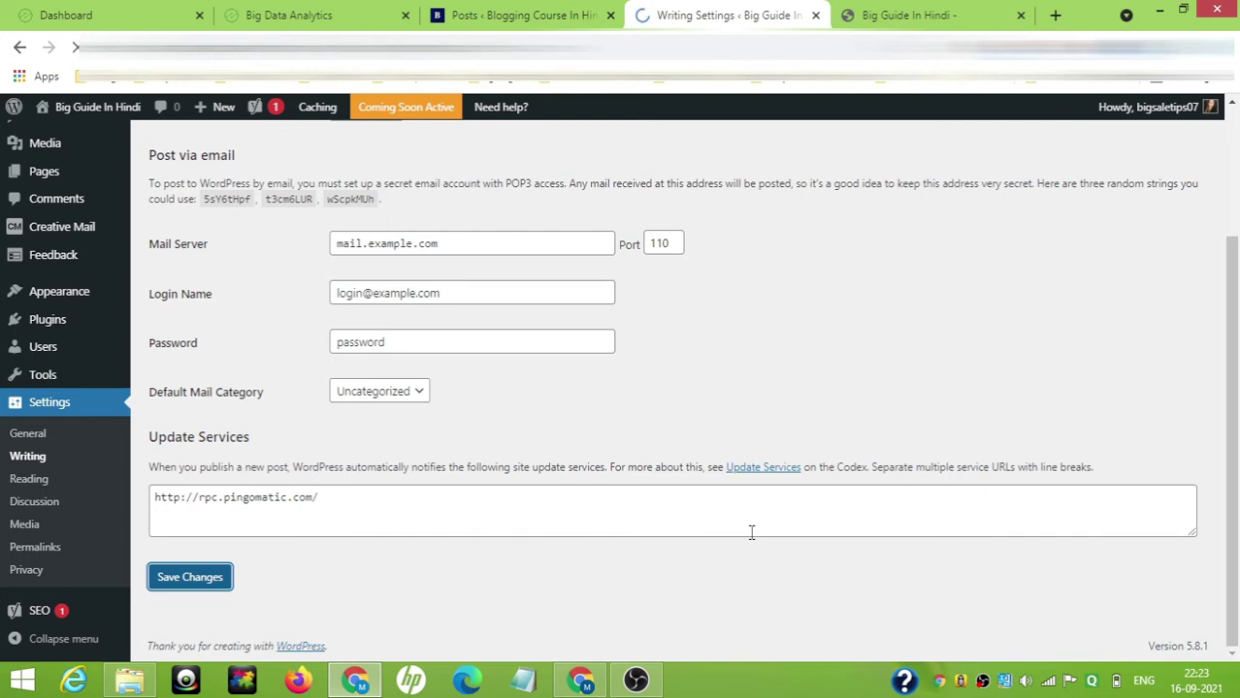
Step: Open the Reading Settings page and compare its homepage display options with the site's front page
scroll(534, 526, down, 3)
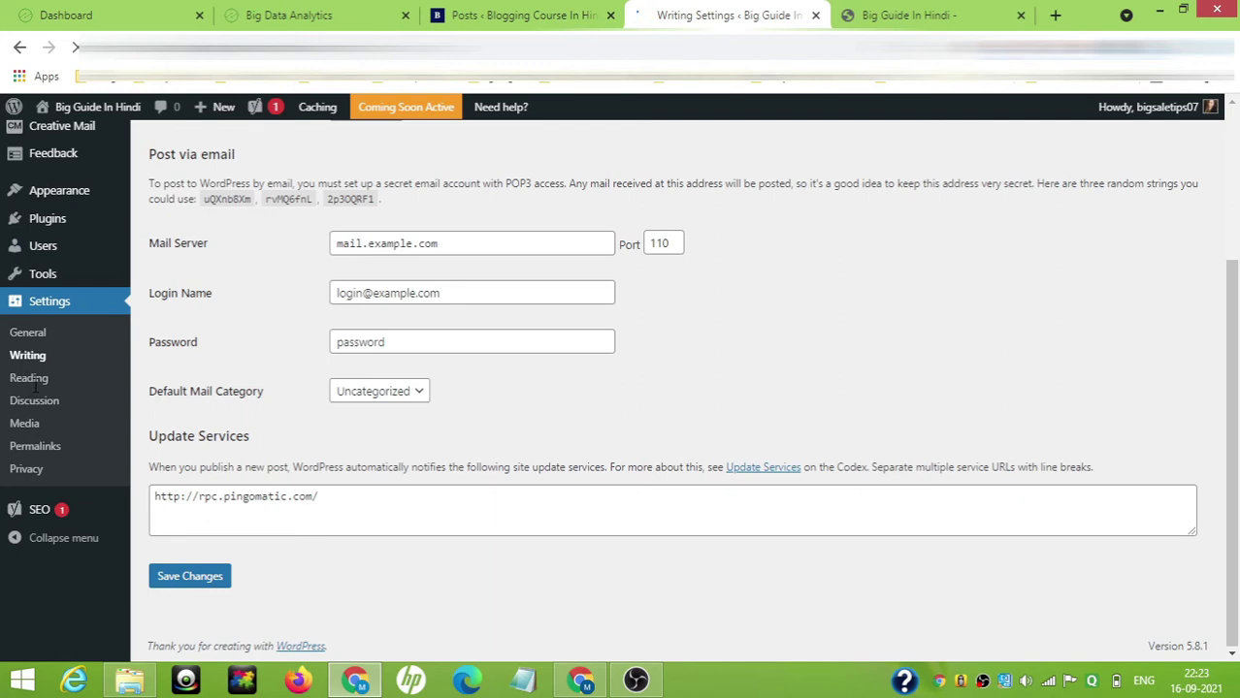
click(29, 479)
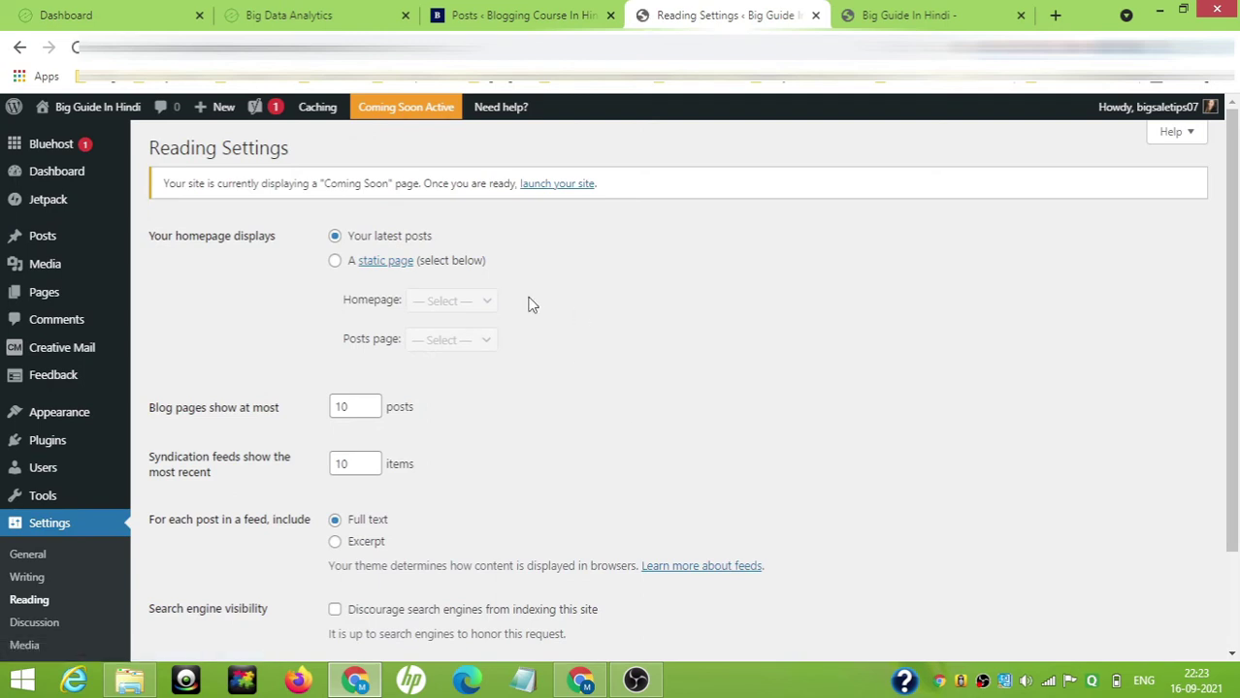
click(922, 10)
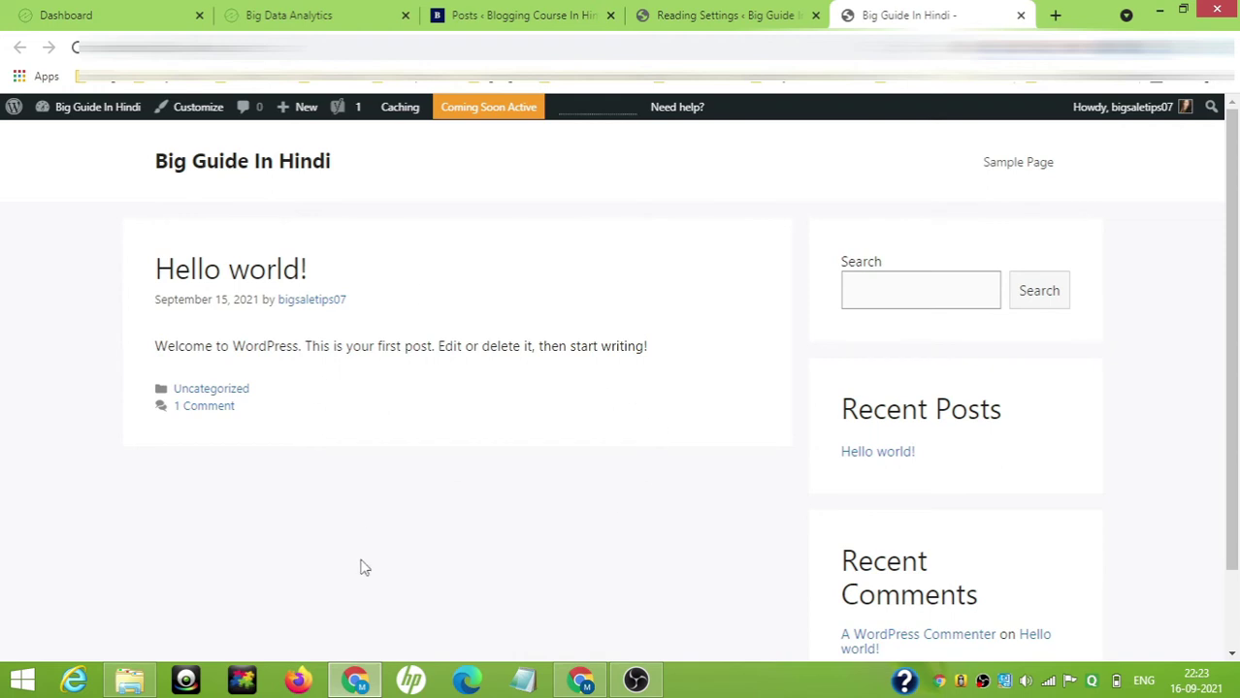
click(692, 12)
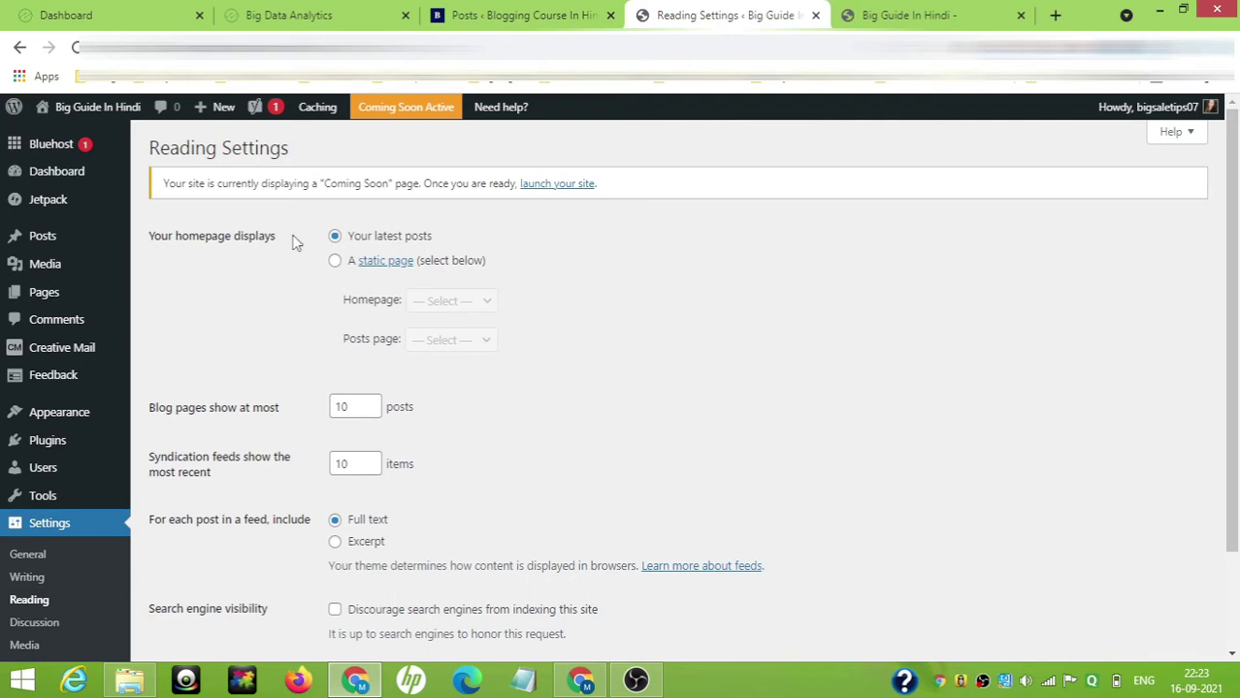
Step: Check the site's front page, try the static page option and its Homepage choices, and restore the homepage display to Your latest posts
click(890, 14)
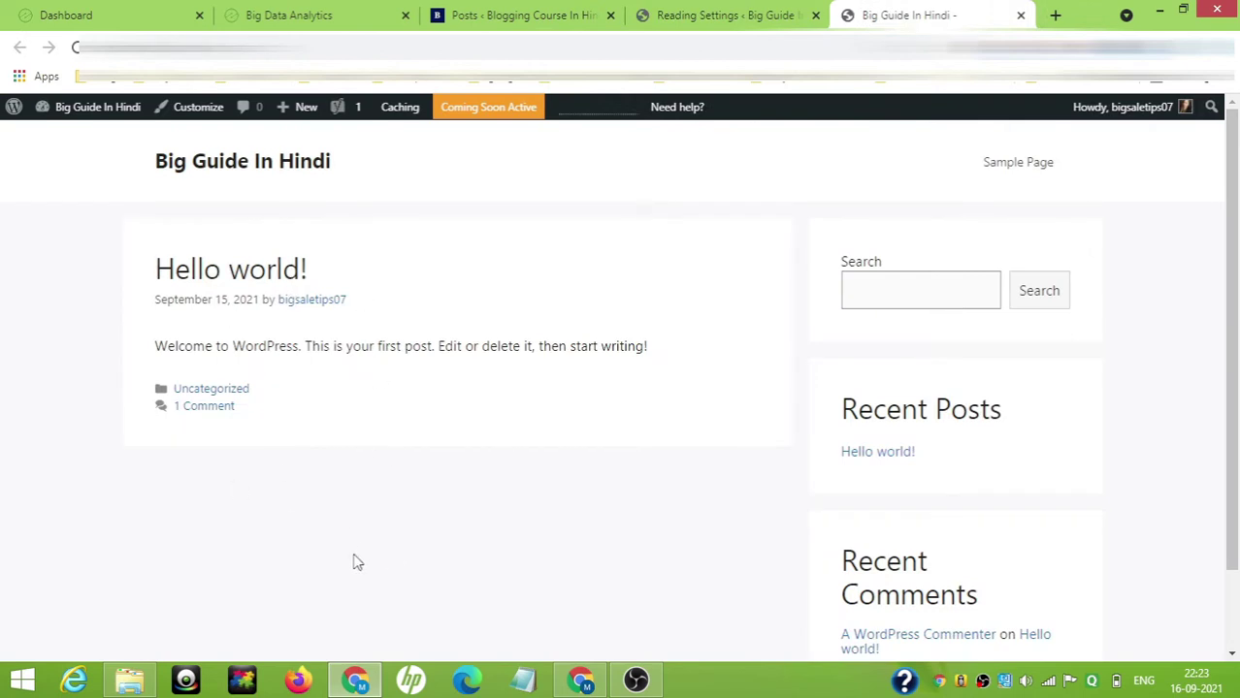
click(734, 15)
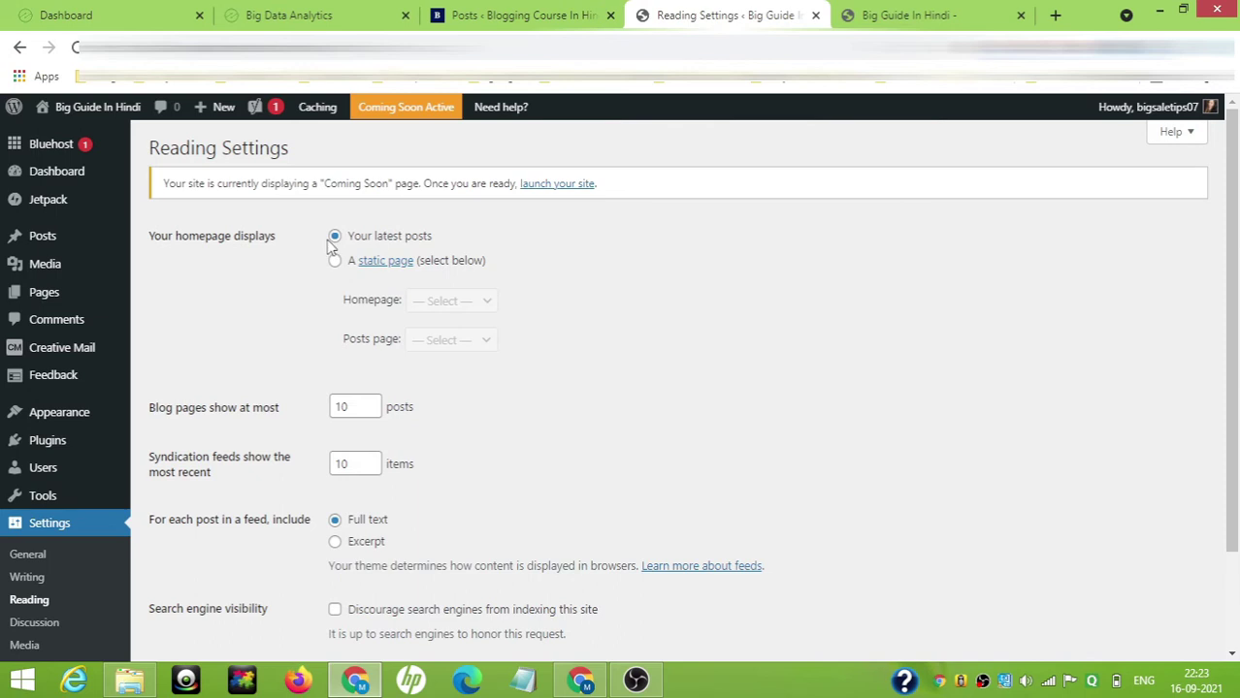
click(335, 261)
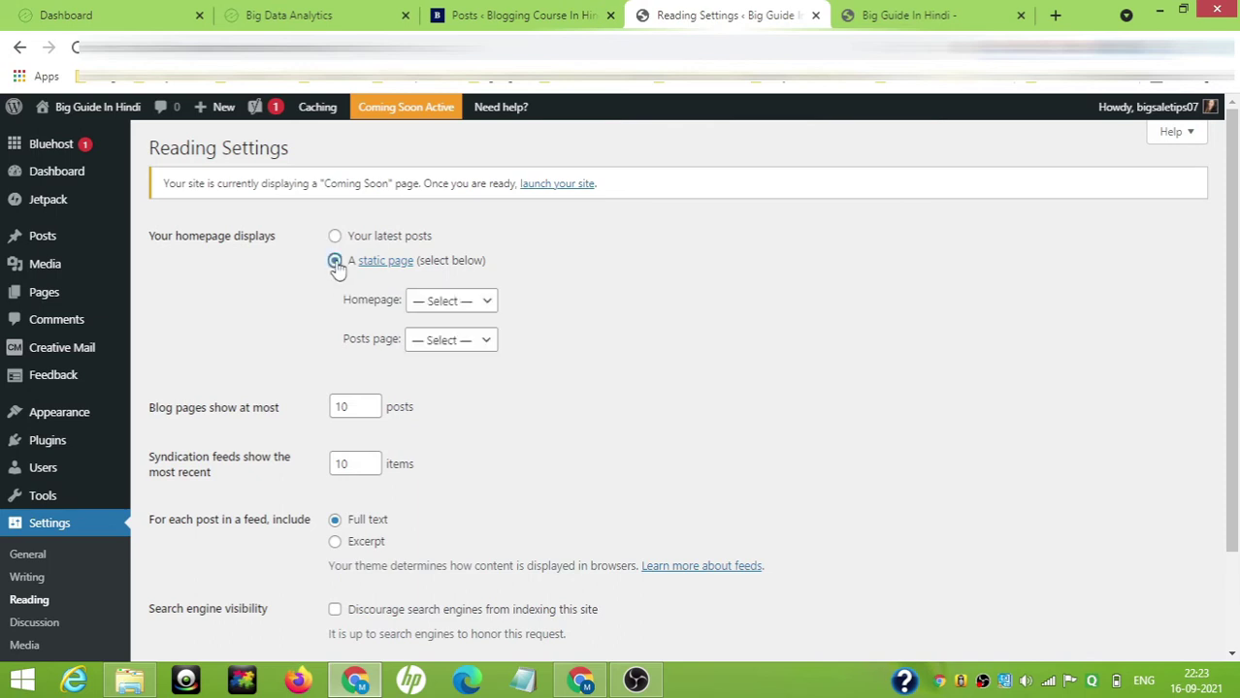
click(446, 302)
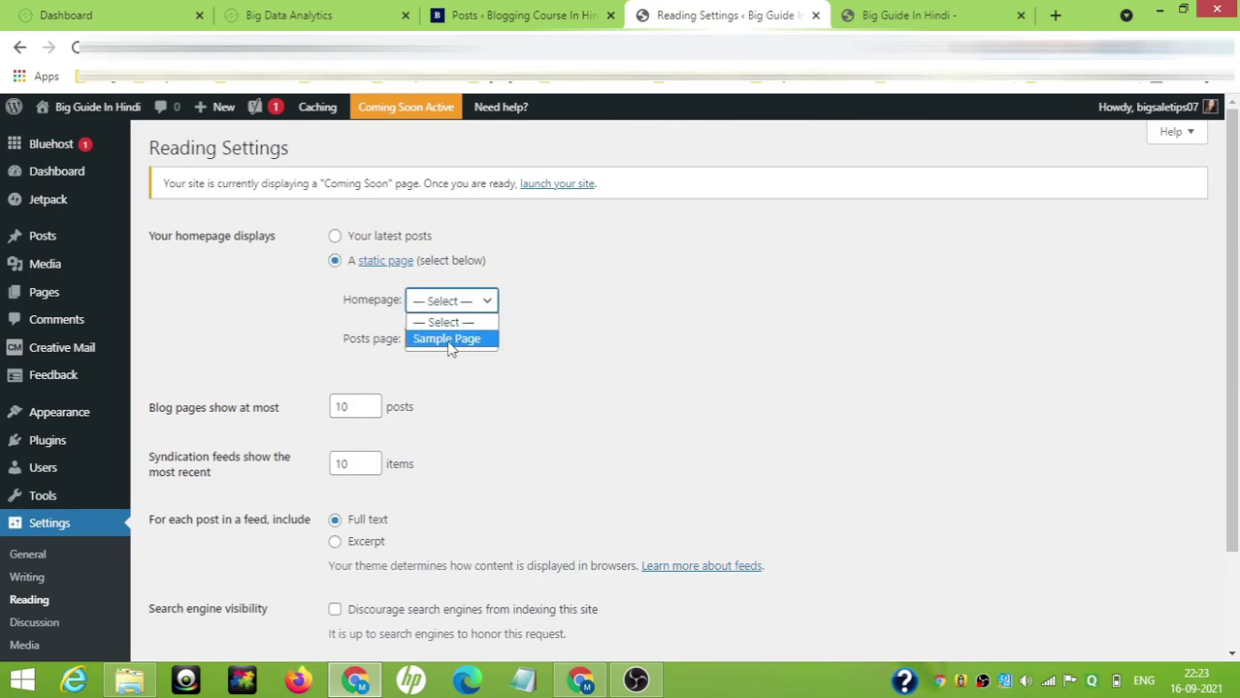
click(335, 236)
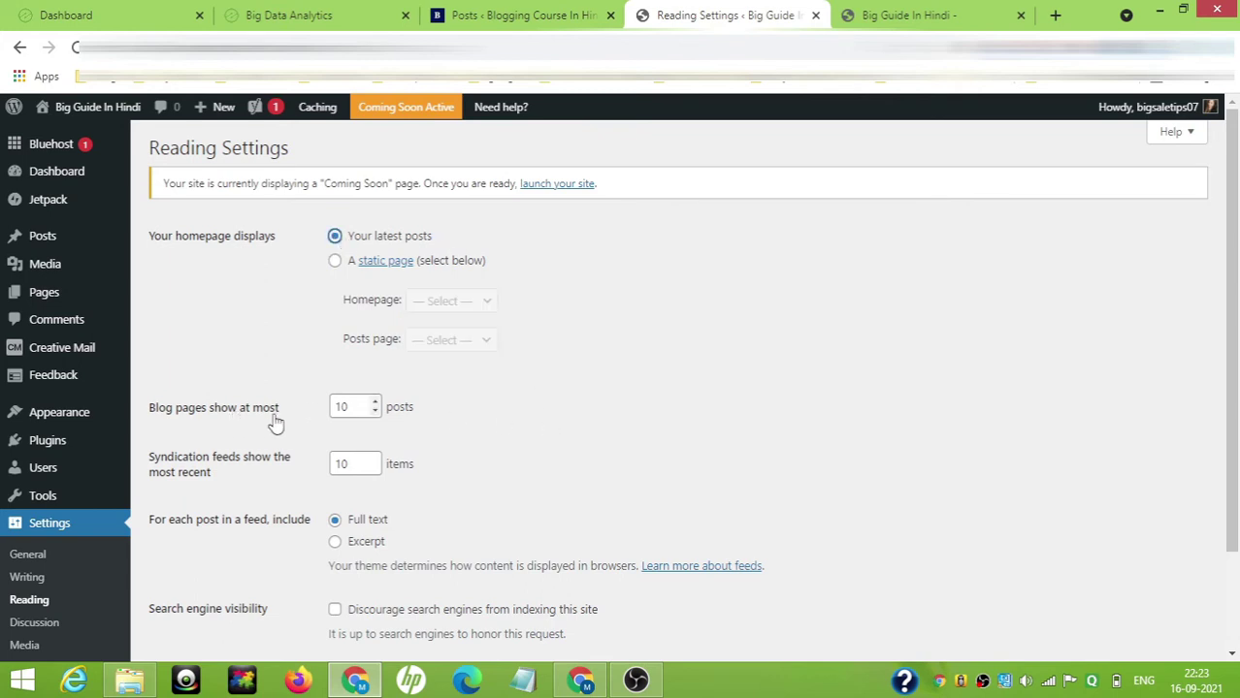
Step: Try adjusting the maximum number of posts shown on blog pages and return the value to 10
click(369, 408)
click(376, 403)
click(376, 412)
click(375, 412)
scroll(572, 418, down, 2)
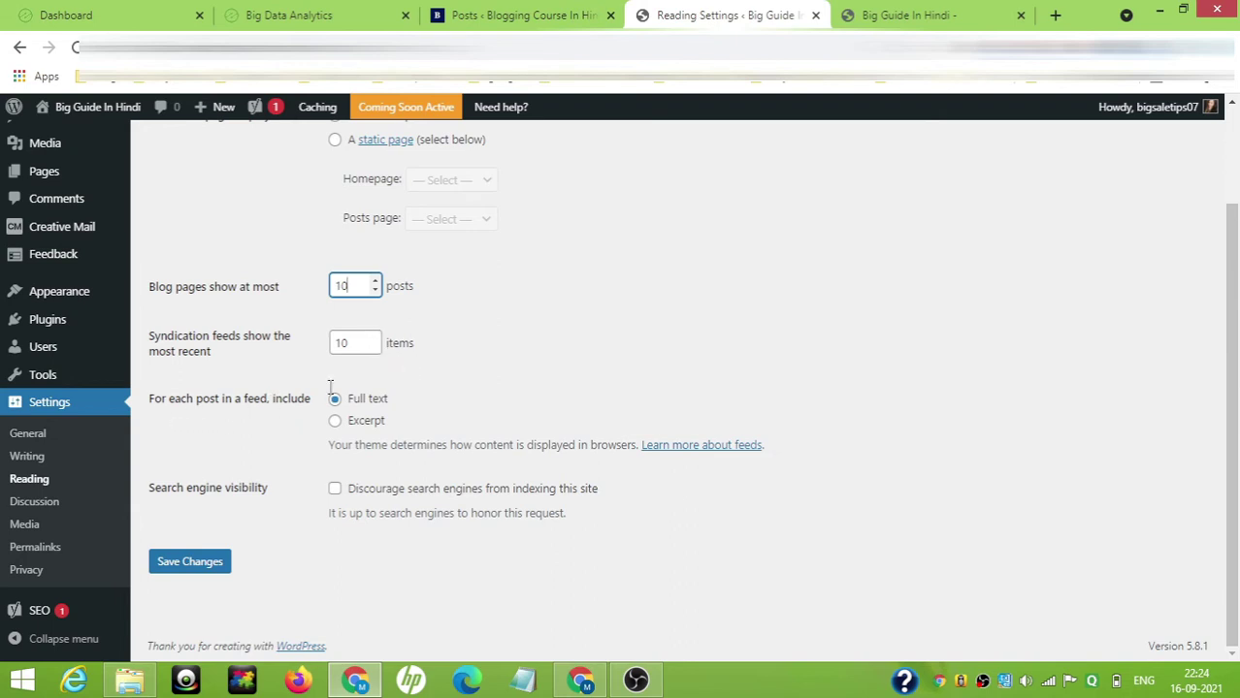
Step: Compare the post listing on the site's front page with the blog page and feed options in Reading Settings
click(866, 12)
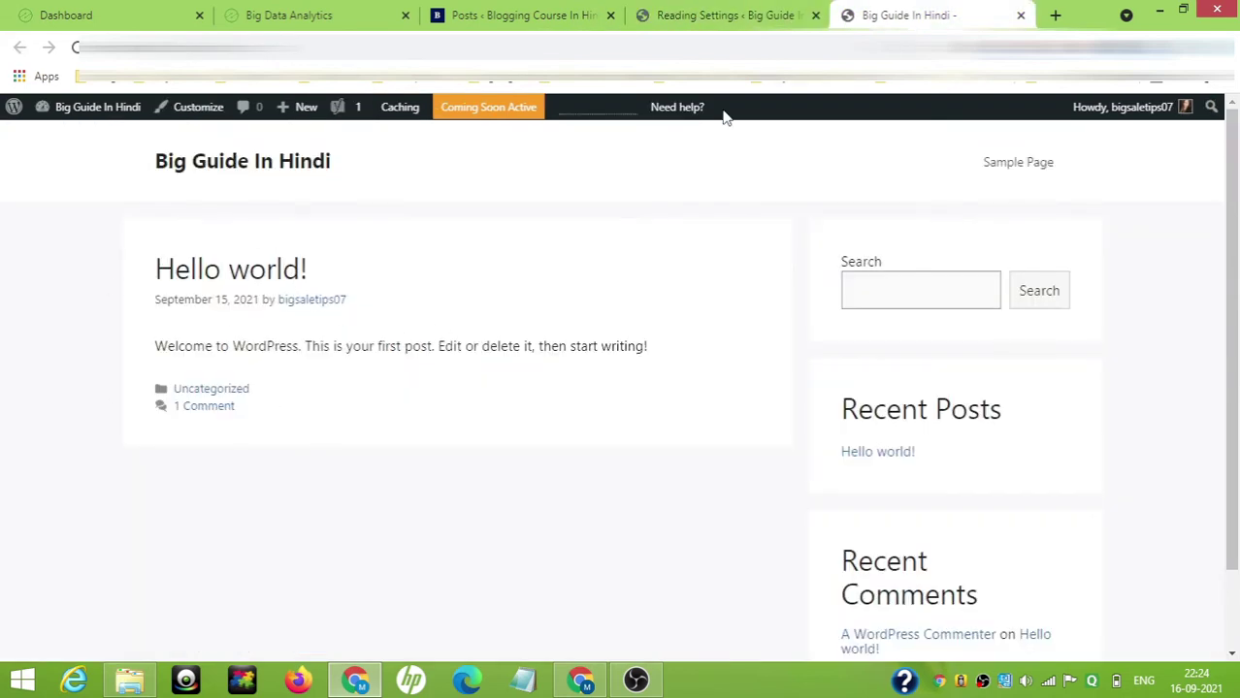
click(750, 12)
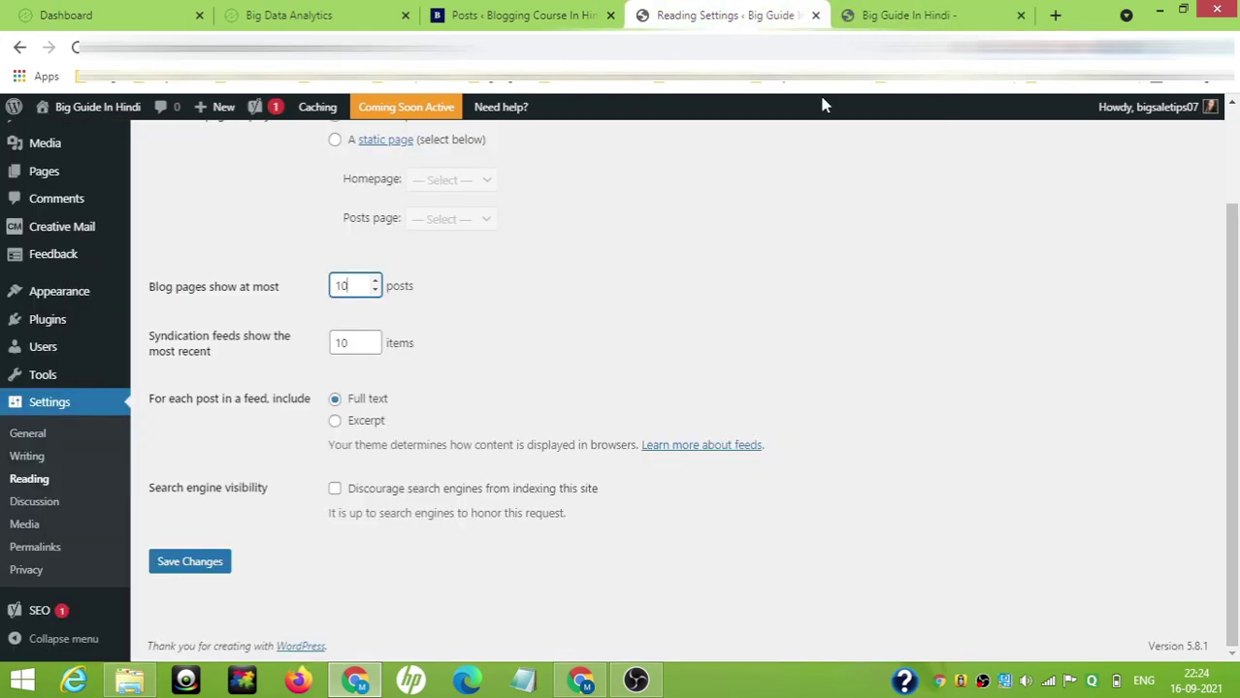
click(867, 12)
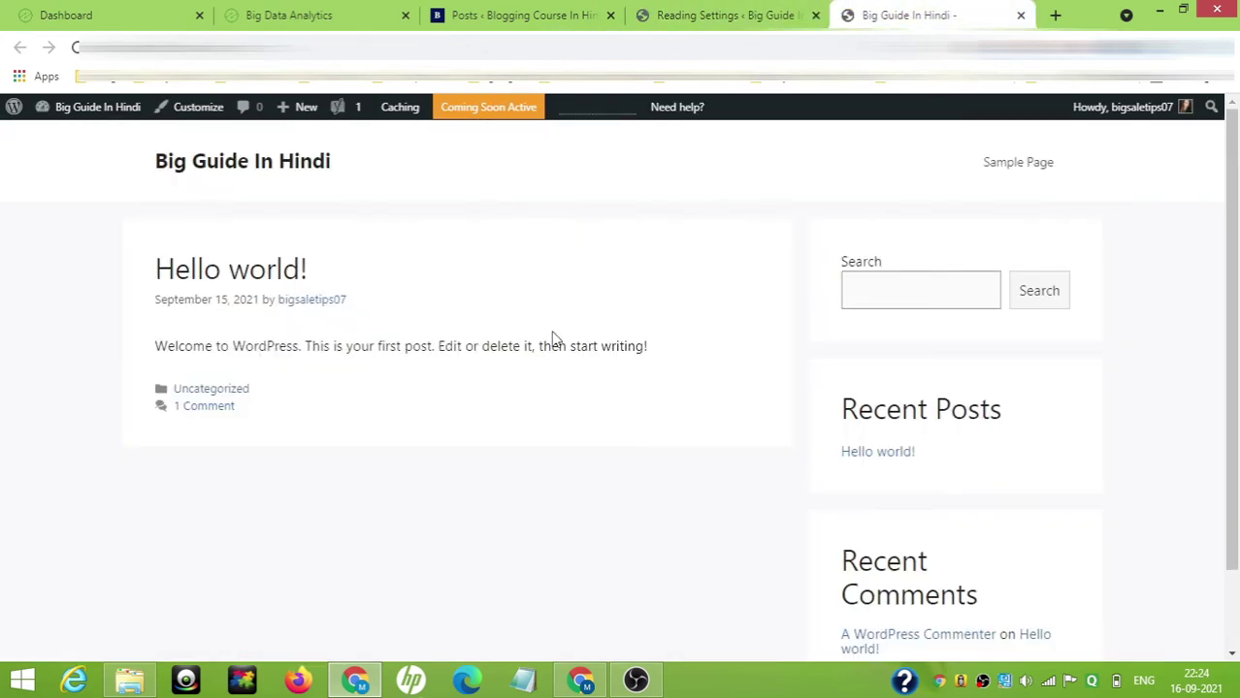
click(750, 12)
click(867, 11)
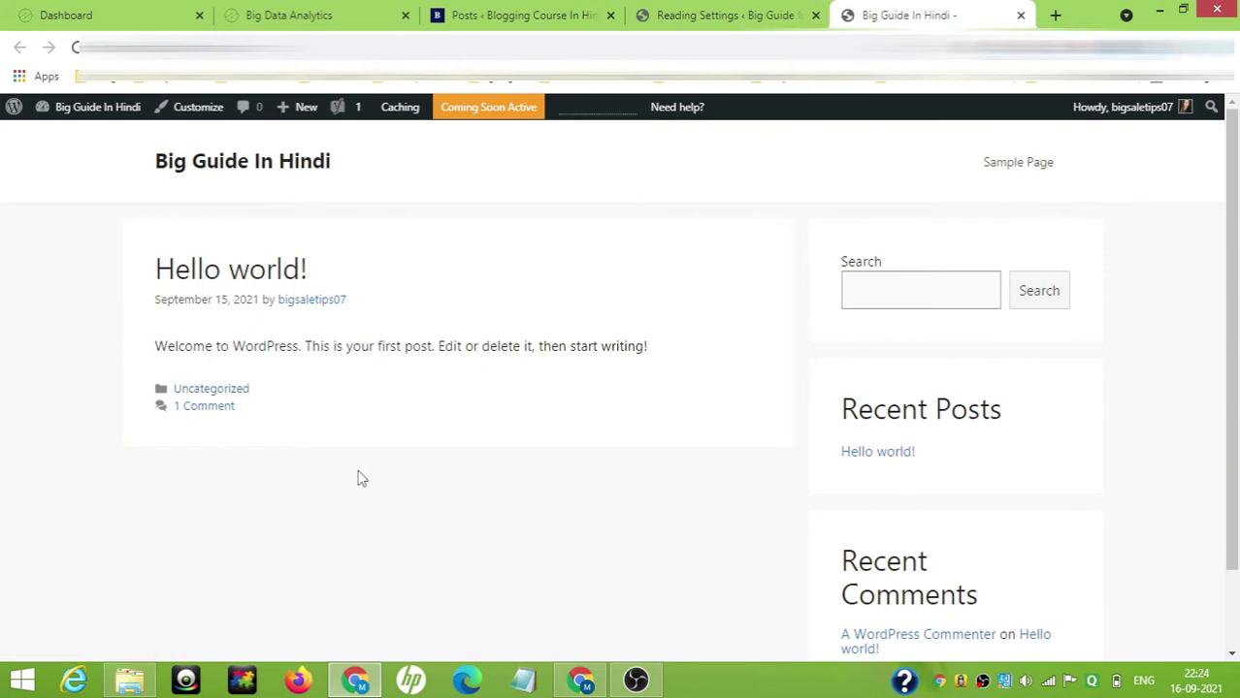
scroll(401, 500, down, 2)
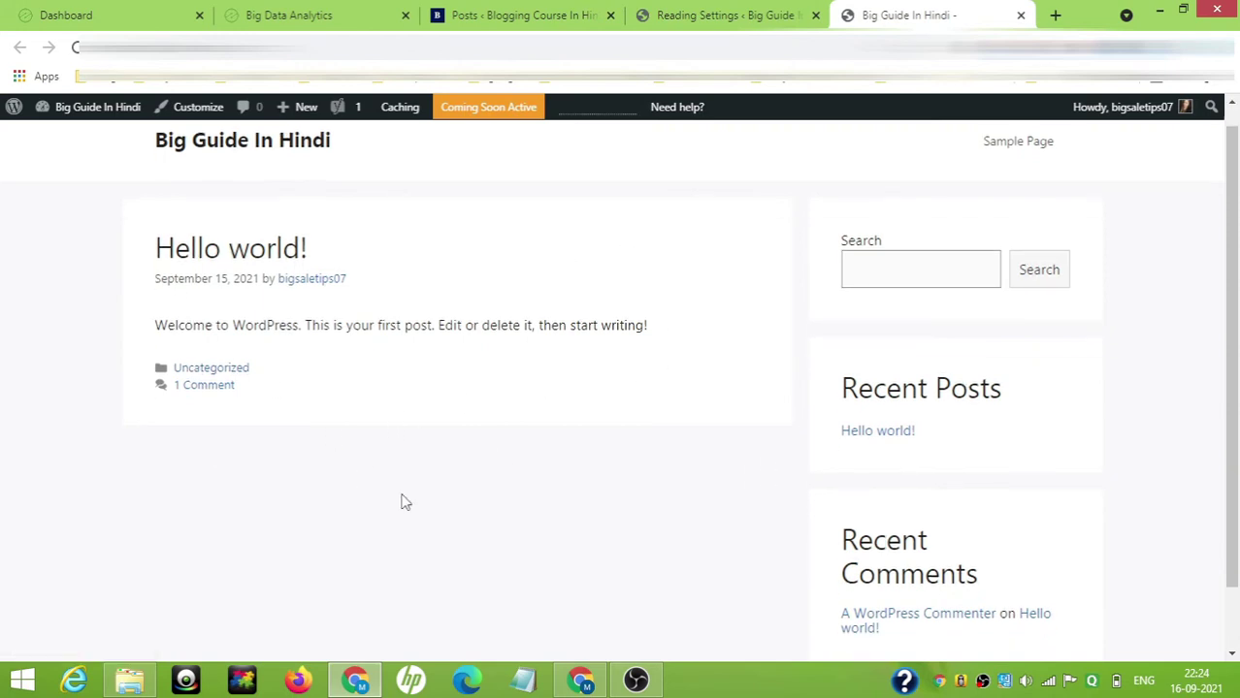
click(747, 15)
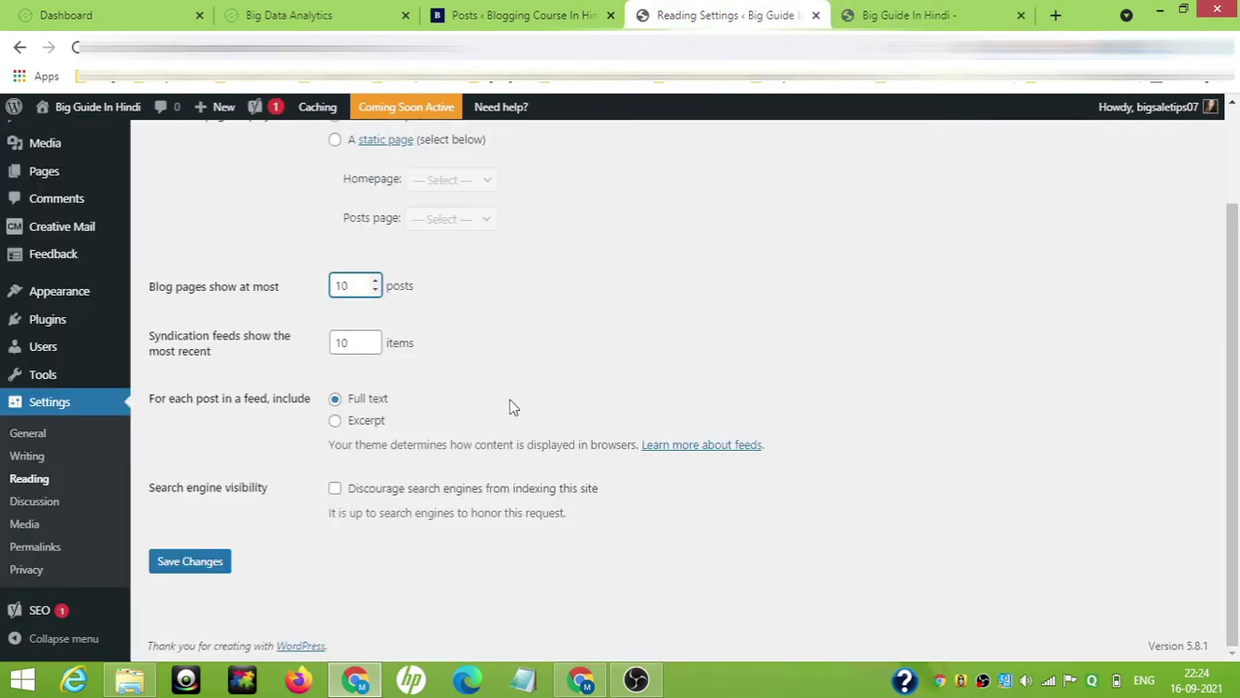
Step: Set each post in a feed to include only the Excerpt and save the reading settings
click(335, 420)
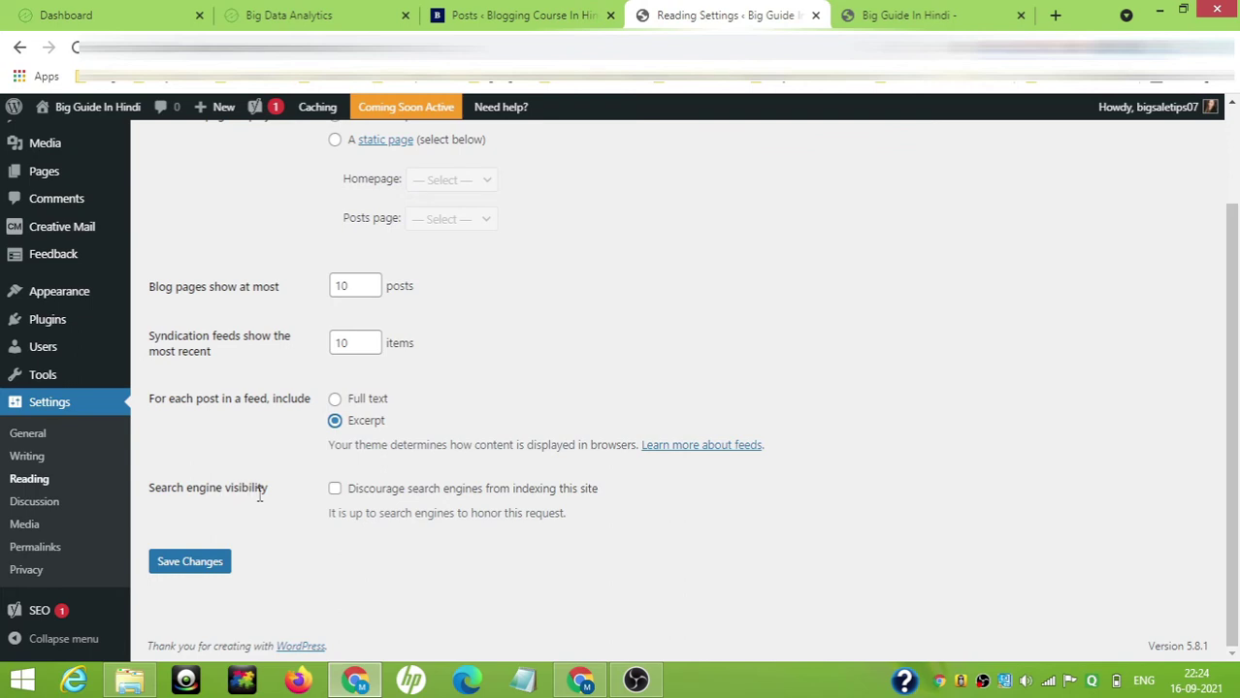
click(335, 491)
scroll(560, 352, up, 2)
scroll(561, 351, down, 2)
click(216, 565)
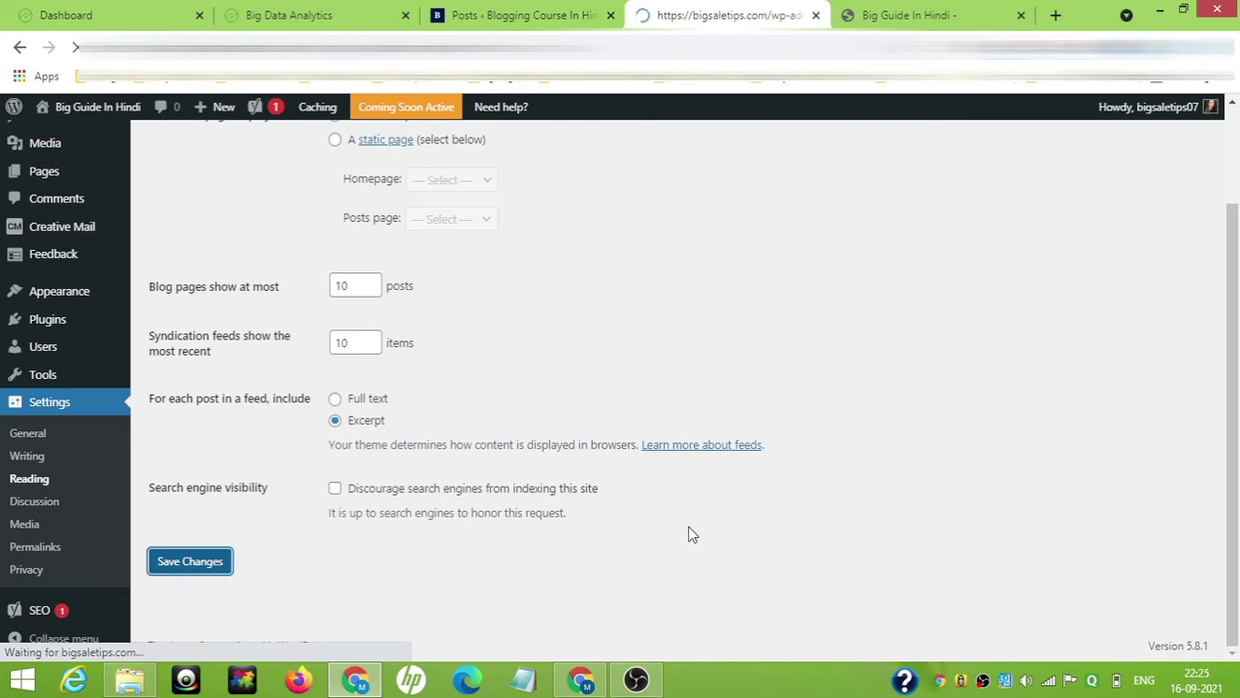
Step: In the Blogging Course site's Discussion Settings, try disabling automatic closing of comments on posts older than 28 days, and re-enable it
scroll(692, 537, down, 2)
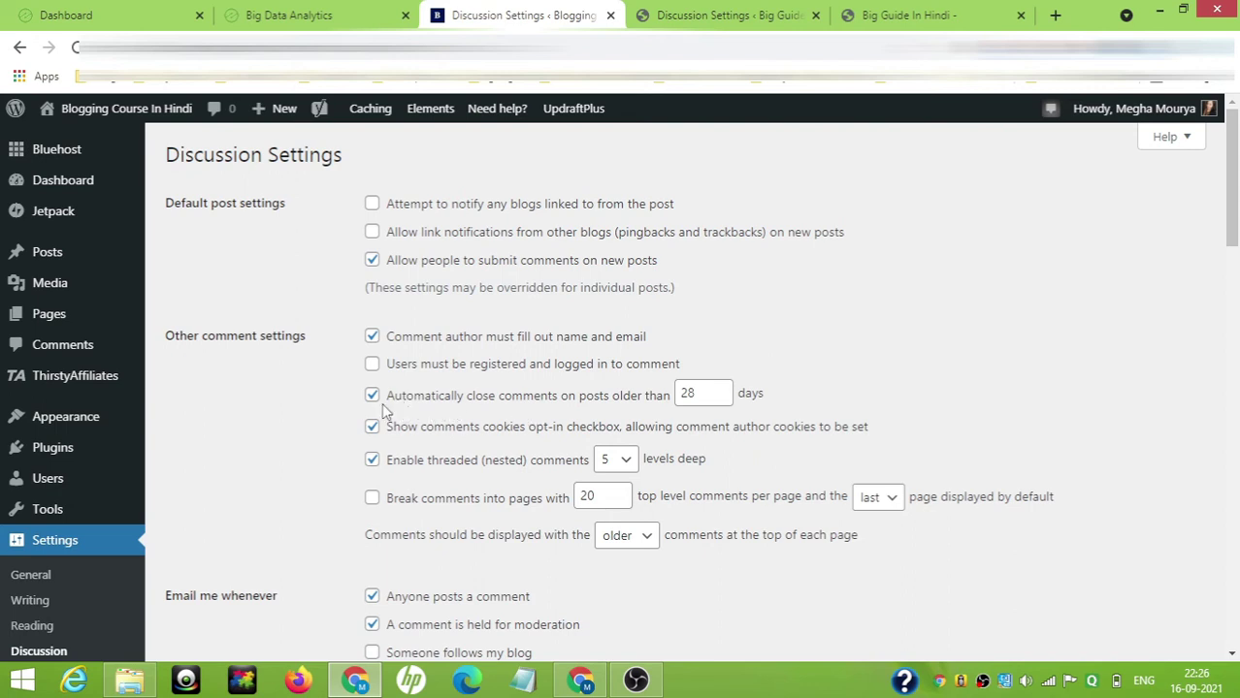
drag(383, 400, 638, 407)
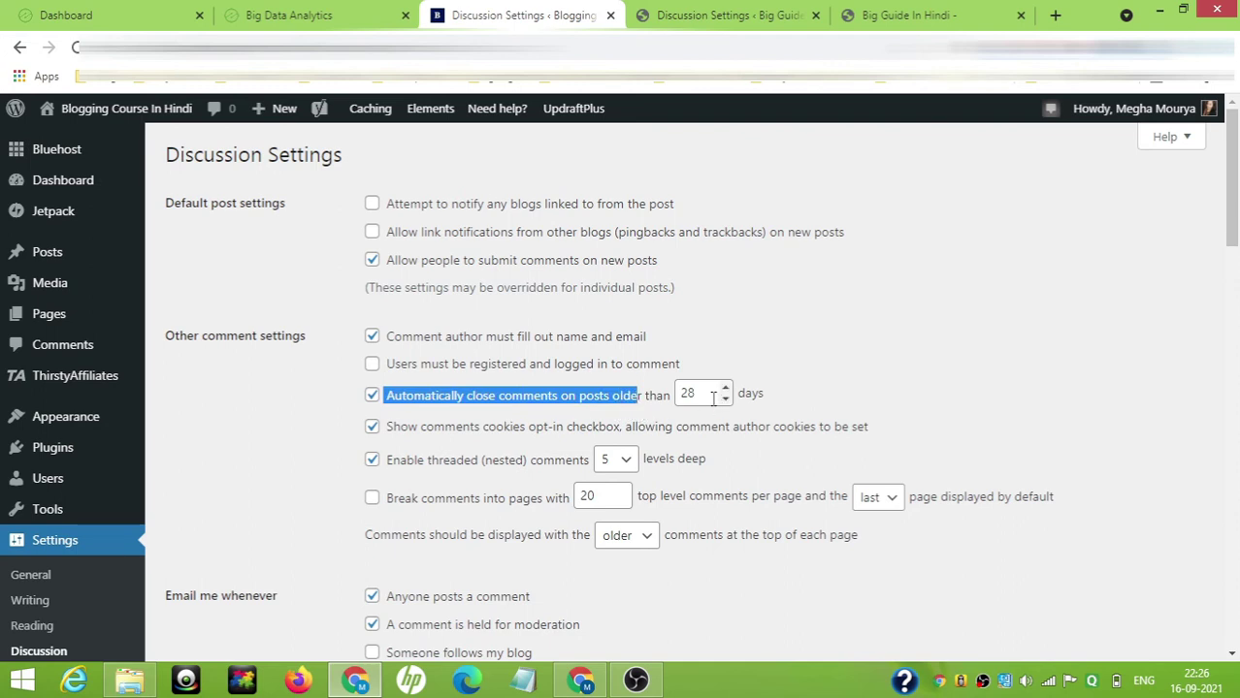
click(415, 396)
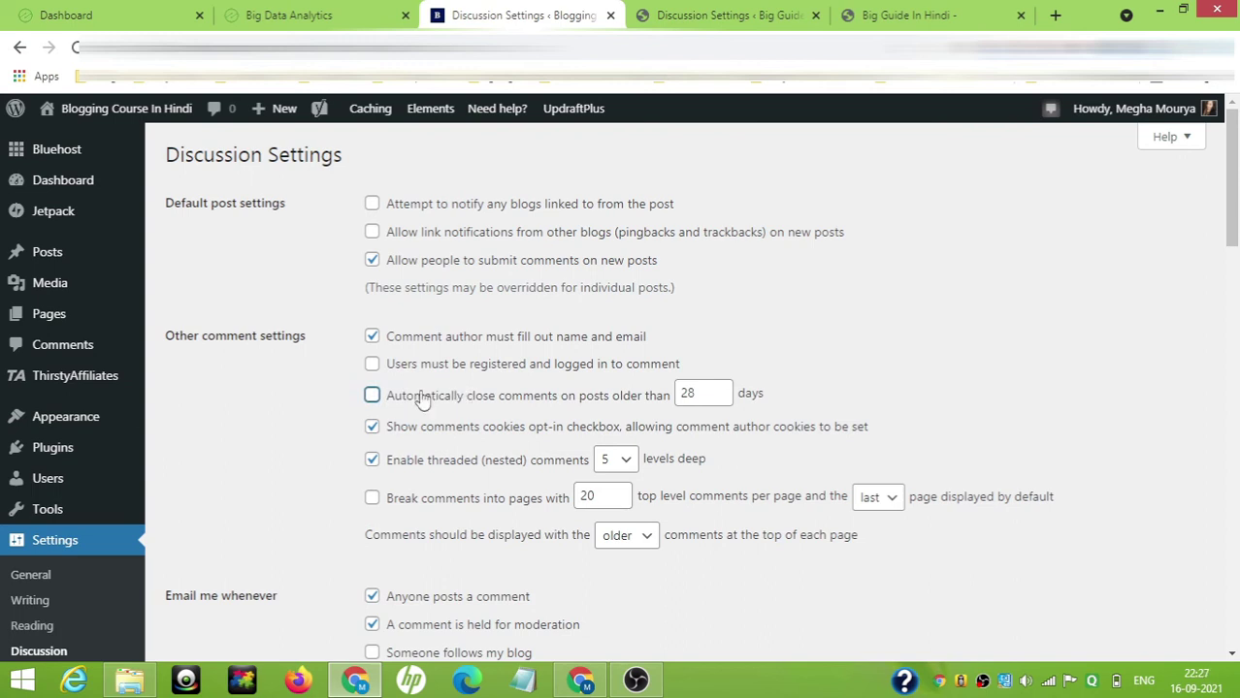
click(371, 397)
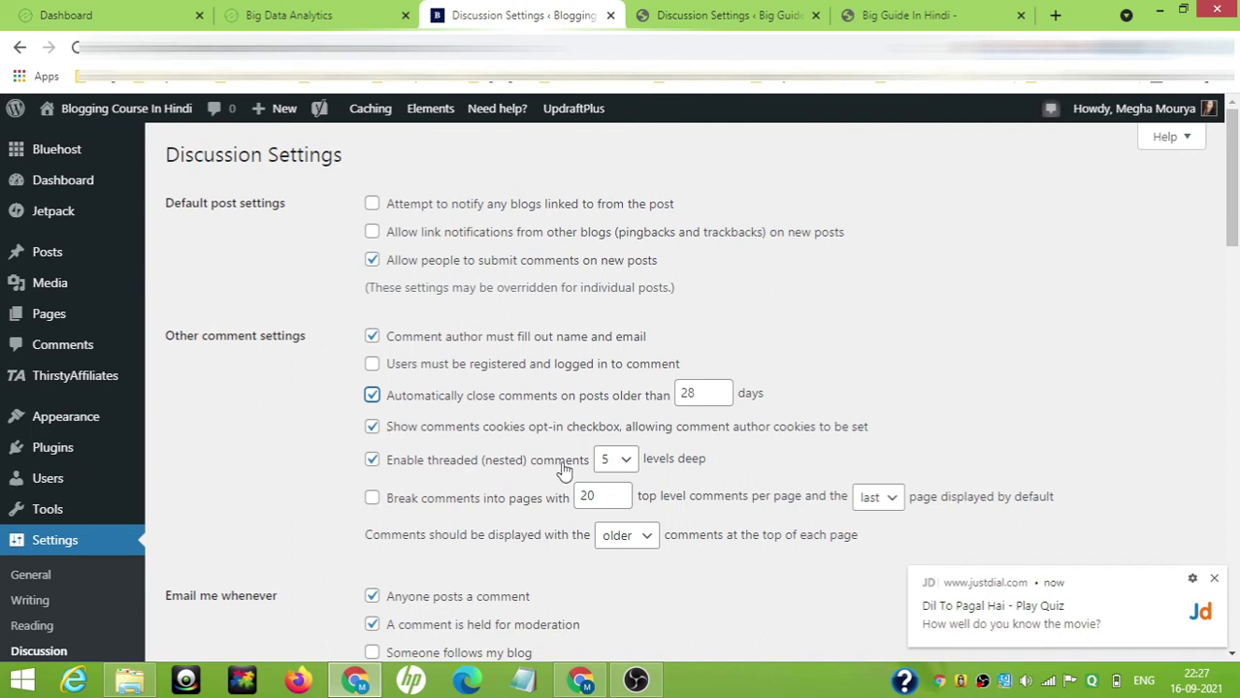
Step: Review the comment display and email notification options, and try requiring manual approval before a comment appears
scroll(423, 485, down, 1)
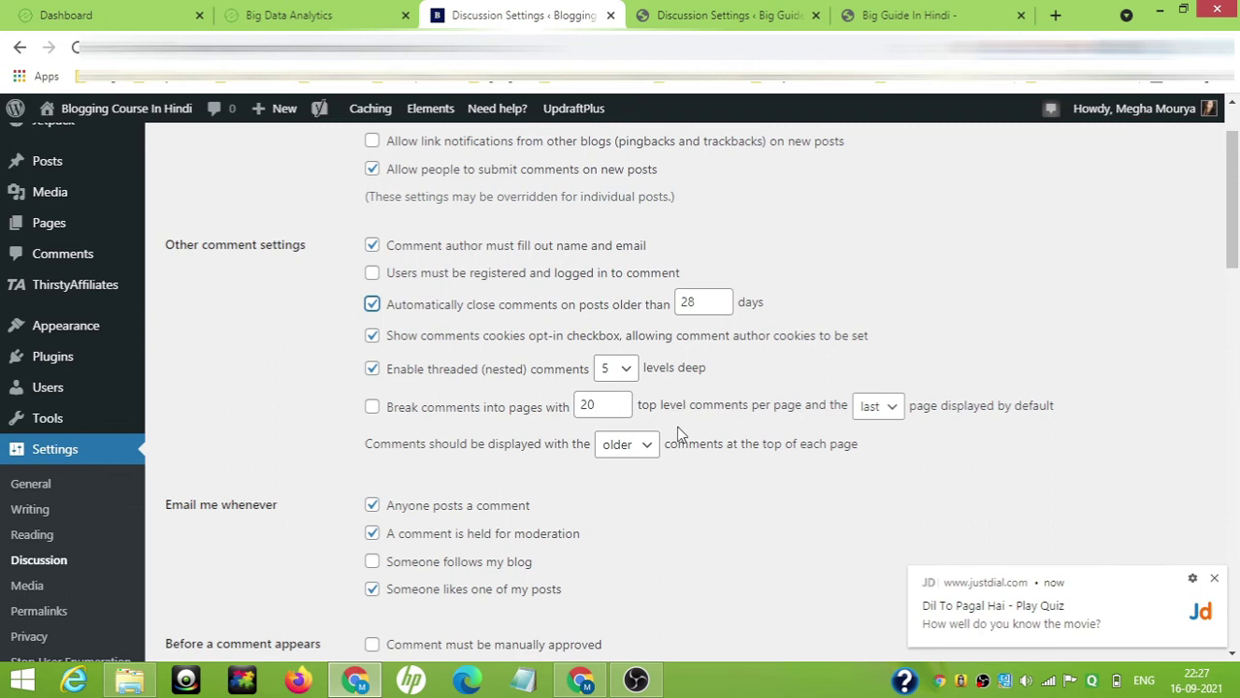
scroll(676, 426, down, 1)
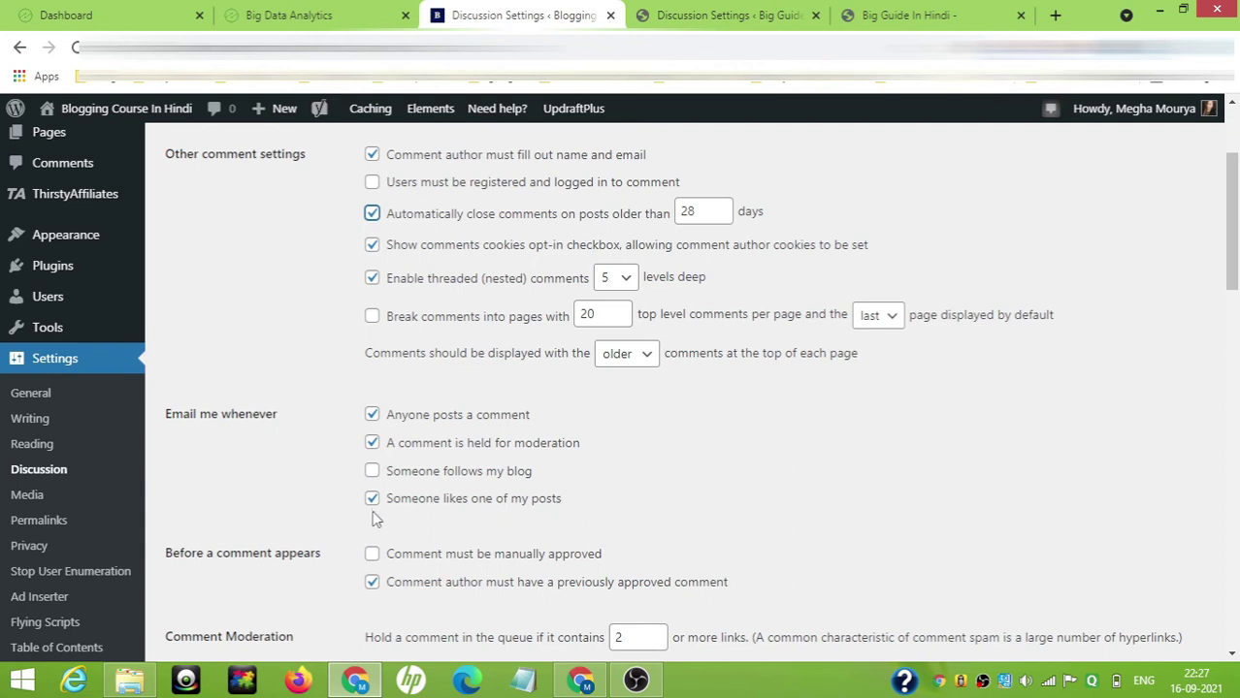
scroll(474, 512, down, 1)
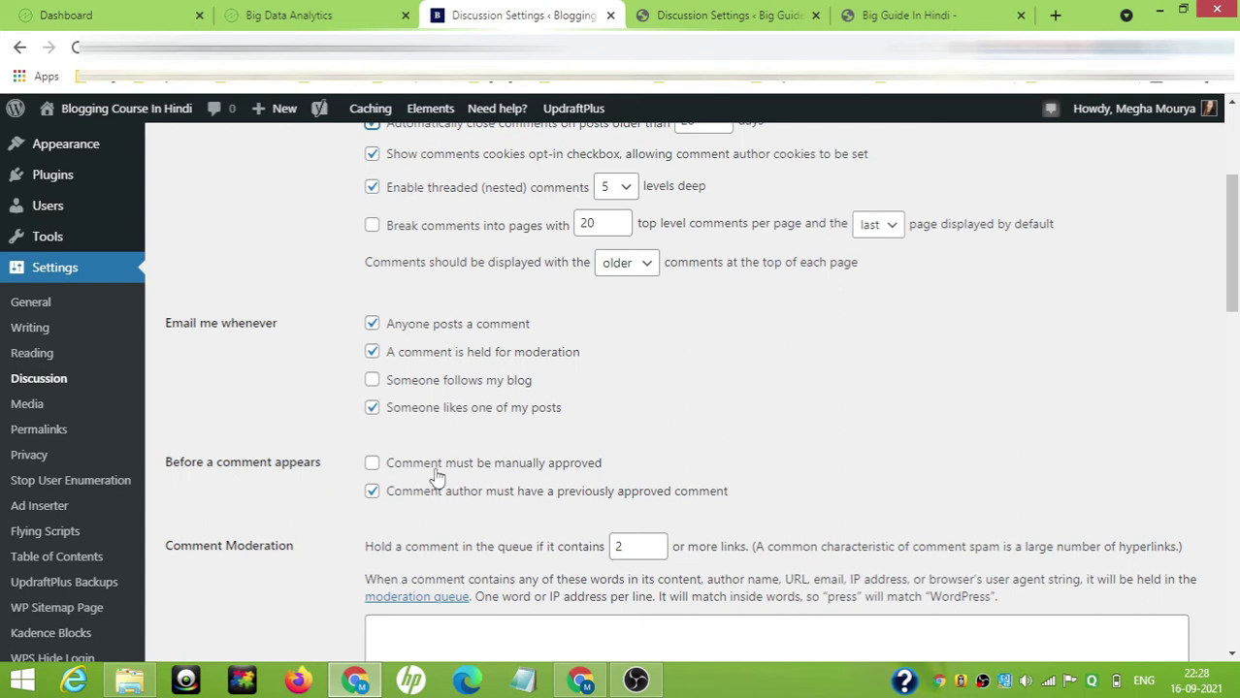
click(375, 467)
click(372, 465)
Step: Review the comment moderation, avatar and Jetpack subscription options, and save the discussion settings
scroll(382, 506, down, 2)
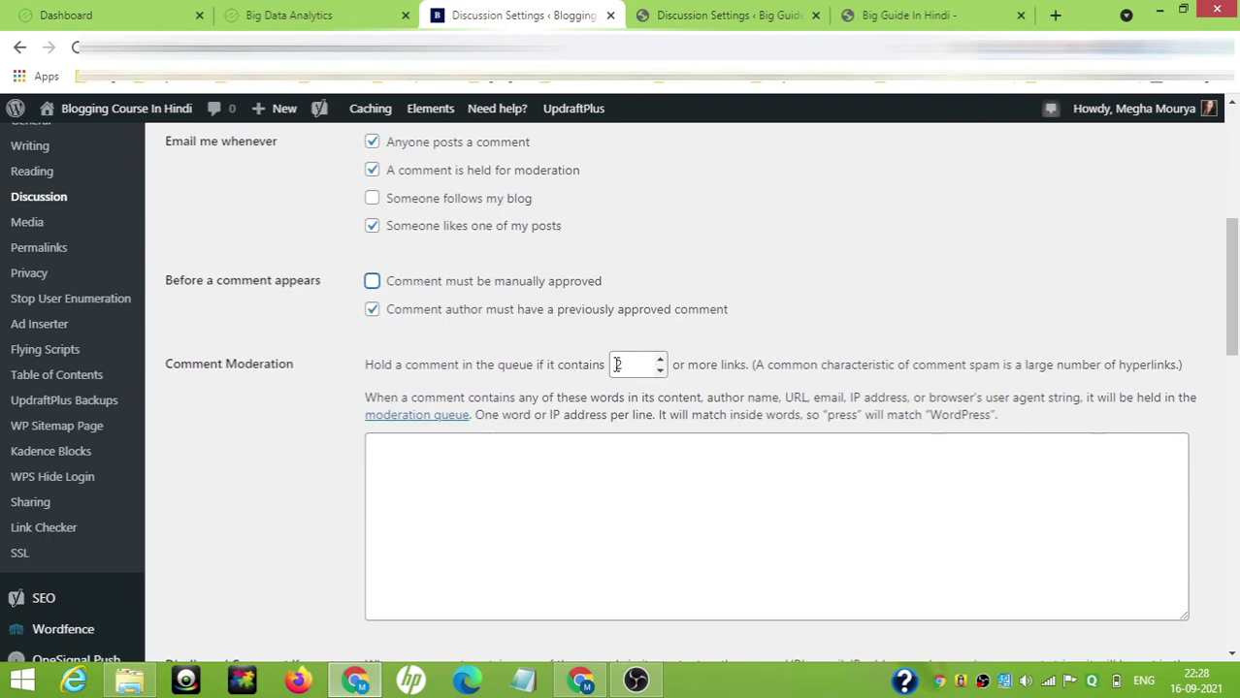
scroll(656, 486, down, 4)
scroll(656, 486, down, 4)
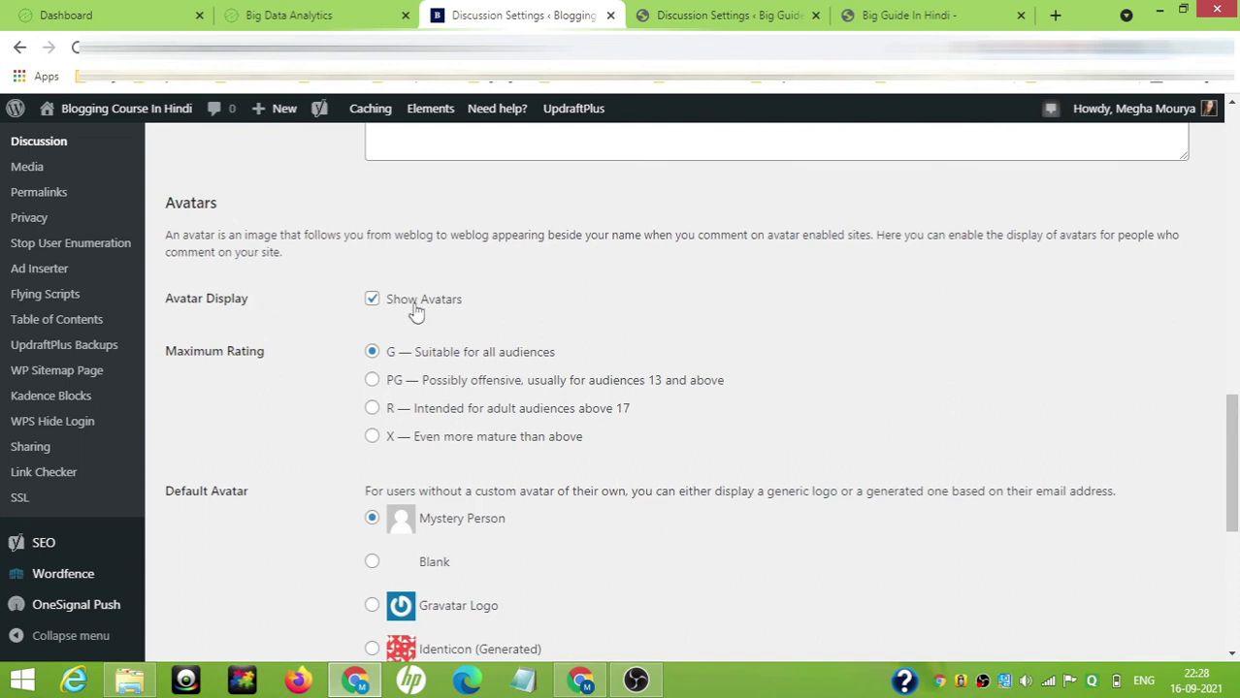
scroll(476, 435, down, 3)
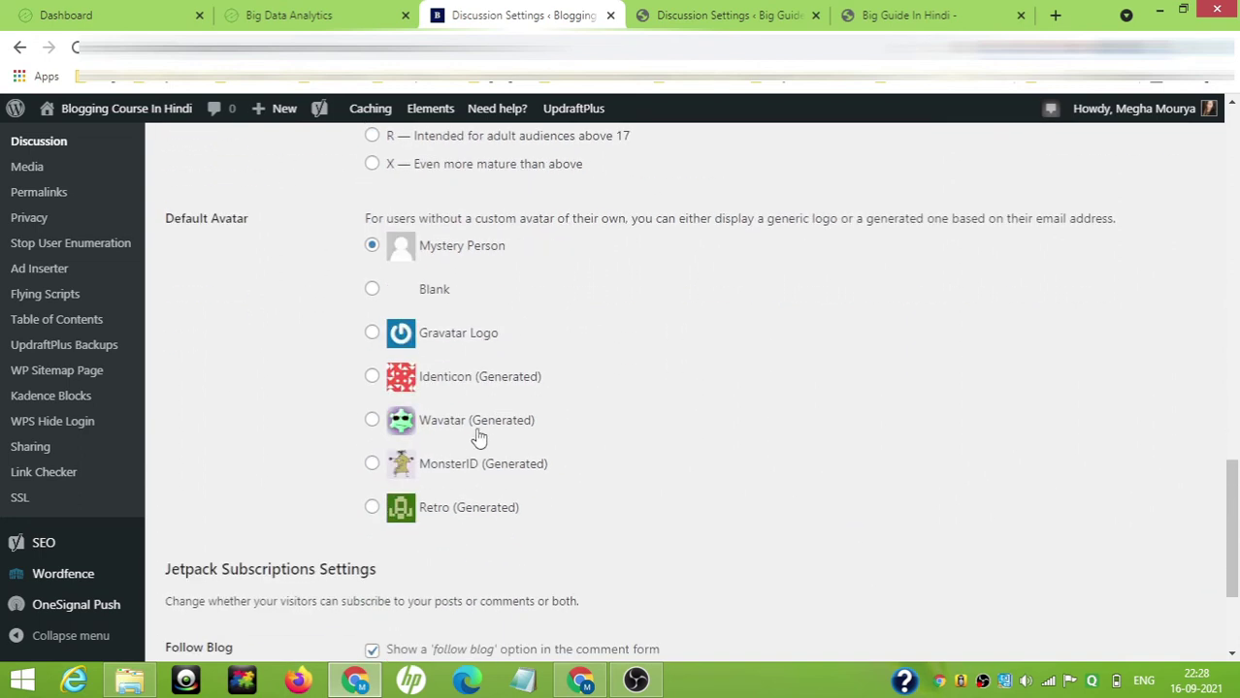
scroll(553, 431, down, 2)
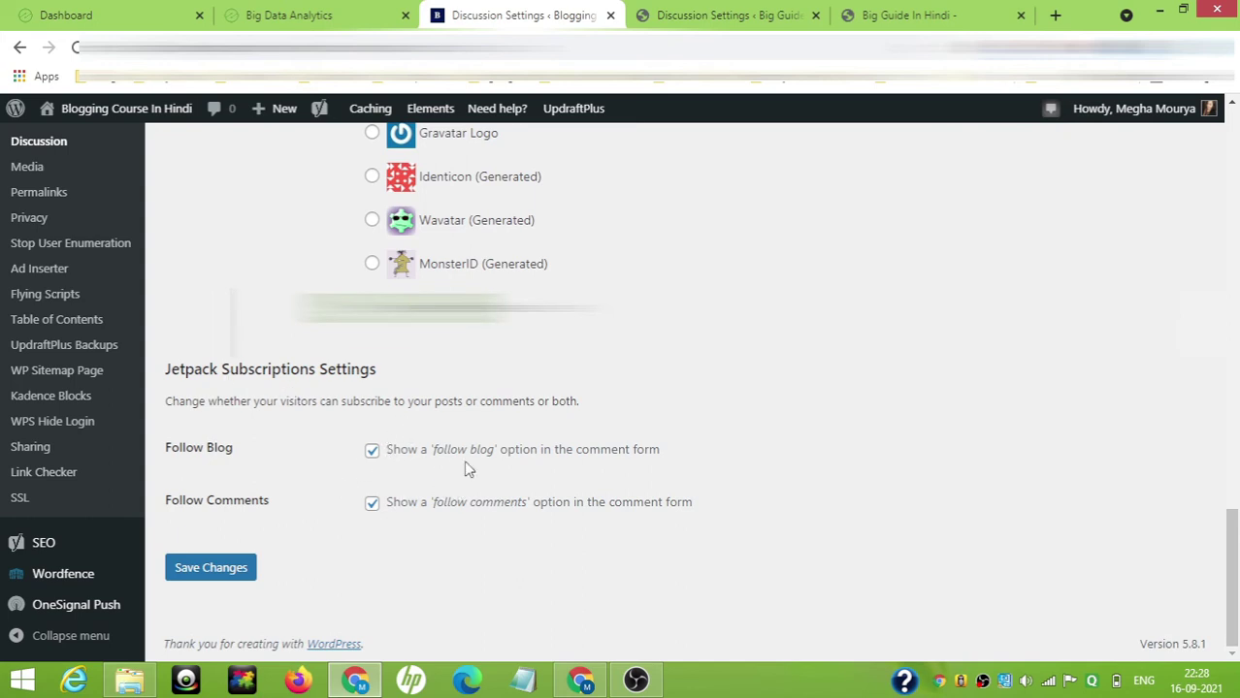
click(179, 568)
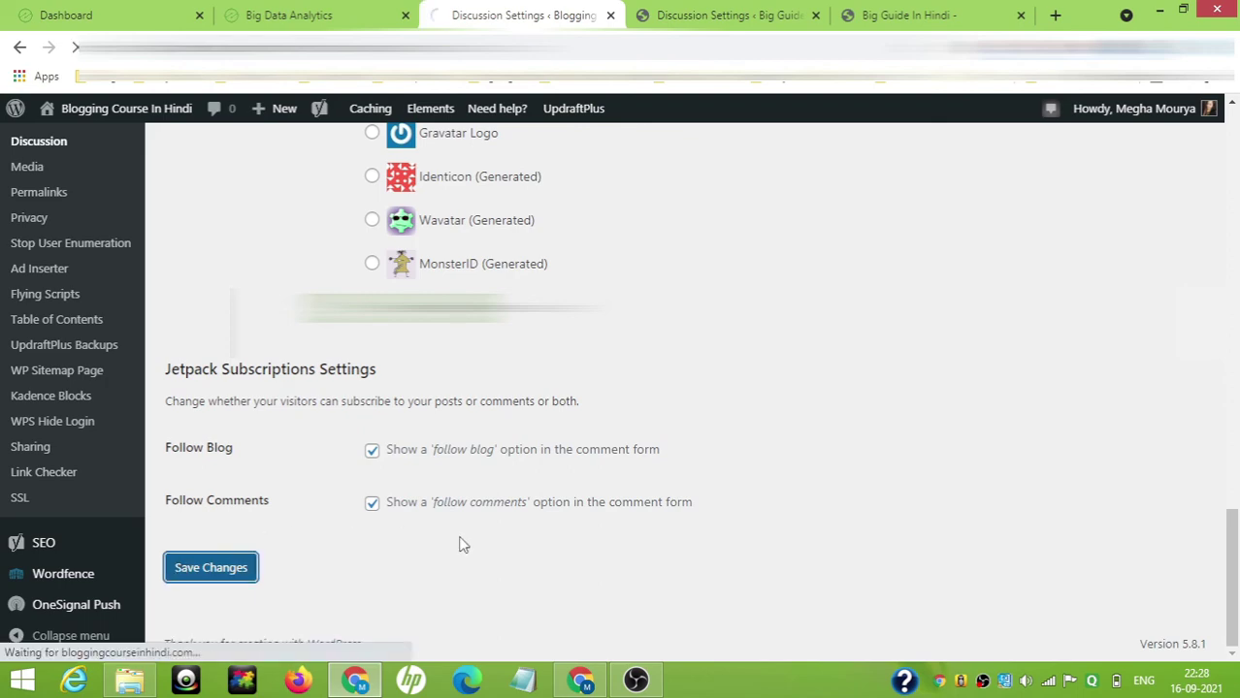
Step: Look over the comment moderation and avatar options in the Big Guide In Hindi site's Discussion Settings
click(729, 15)
scroll(304, 499, down, 10)
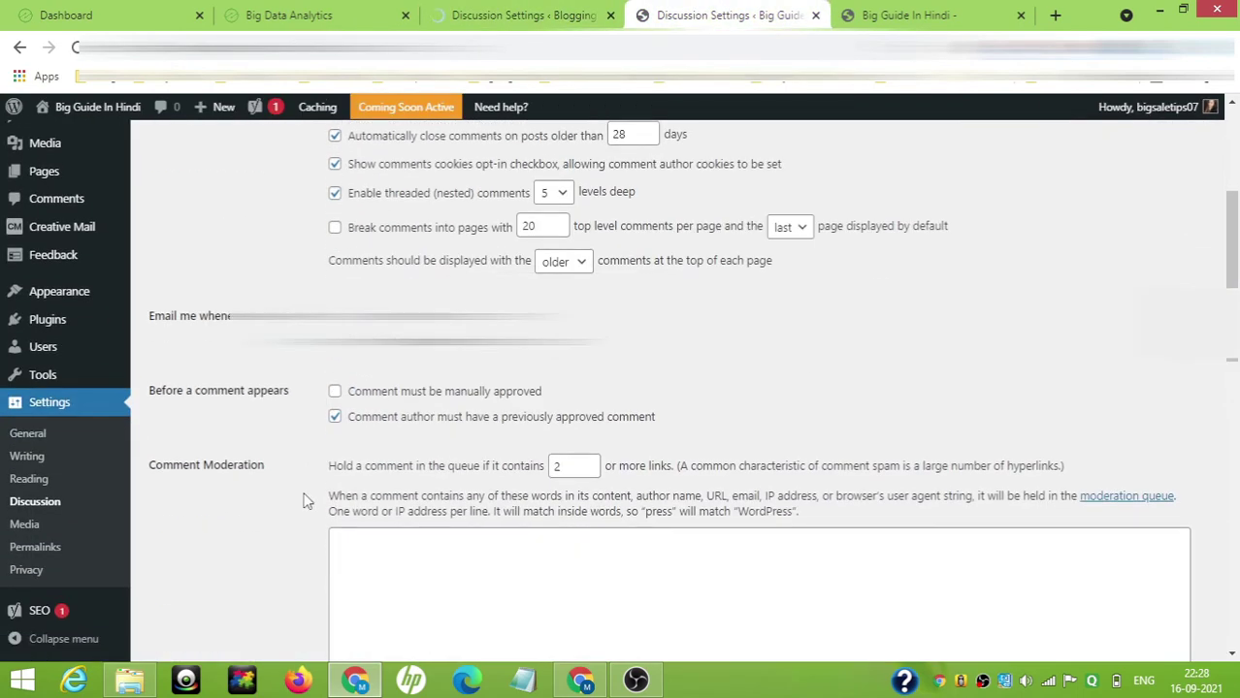
scroll(305, 499, down, 6)
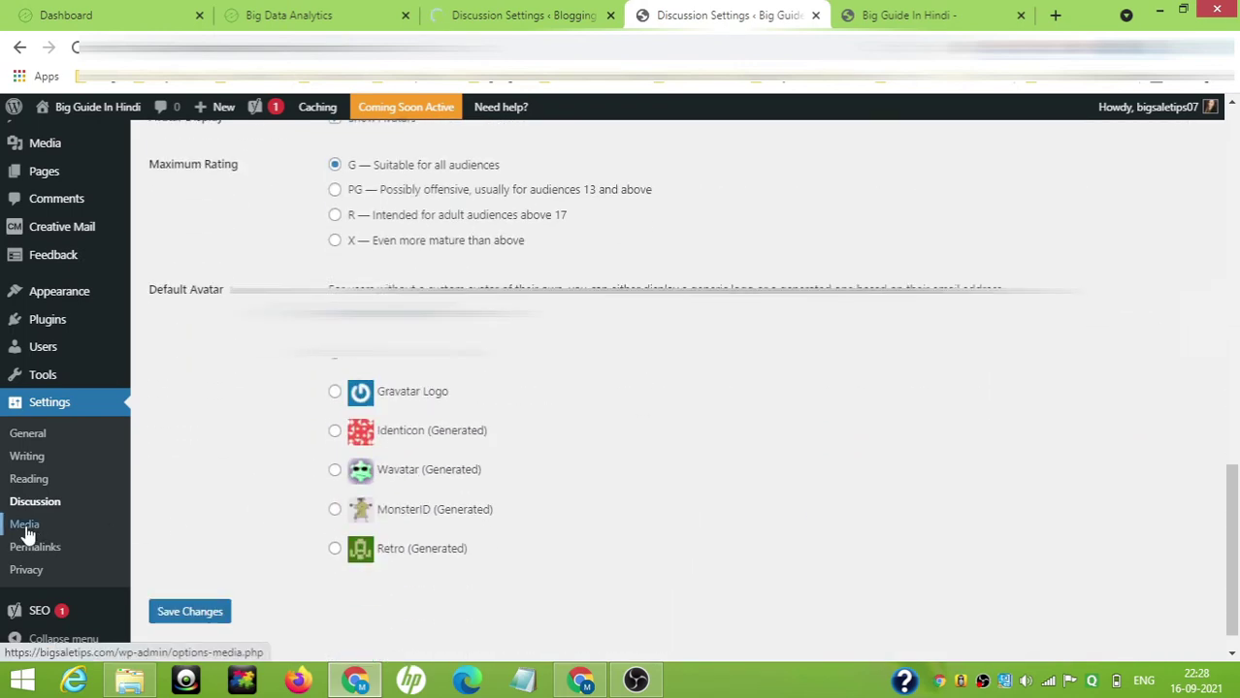
Step: Open the Media Settings page, review the image sizes and upload folder option, and save the media settings
click(25, 524)
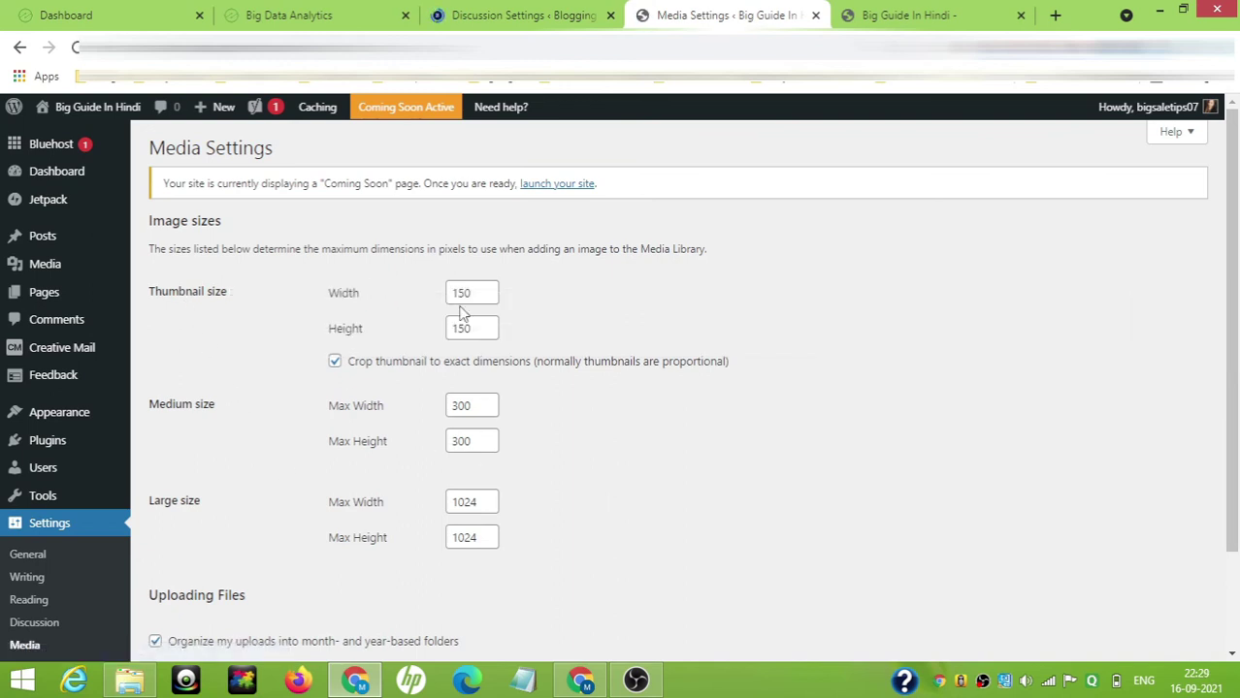
scroll(517, 597, down, 3)
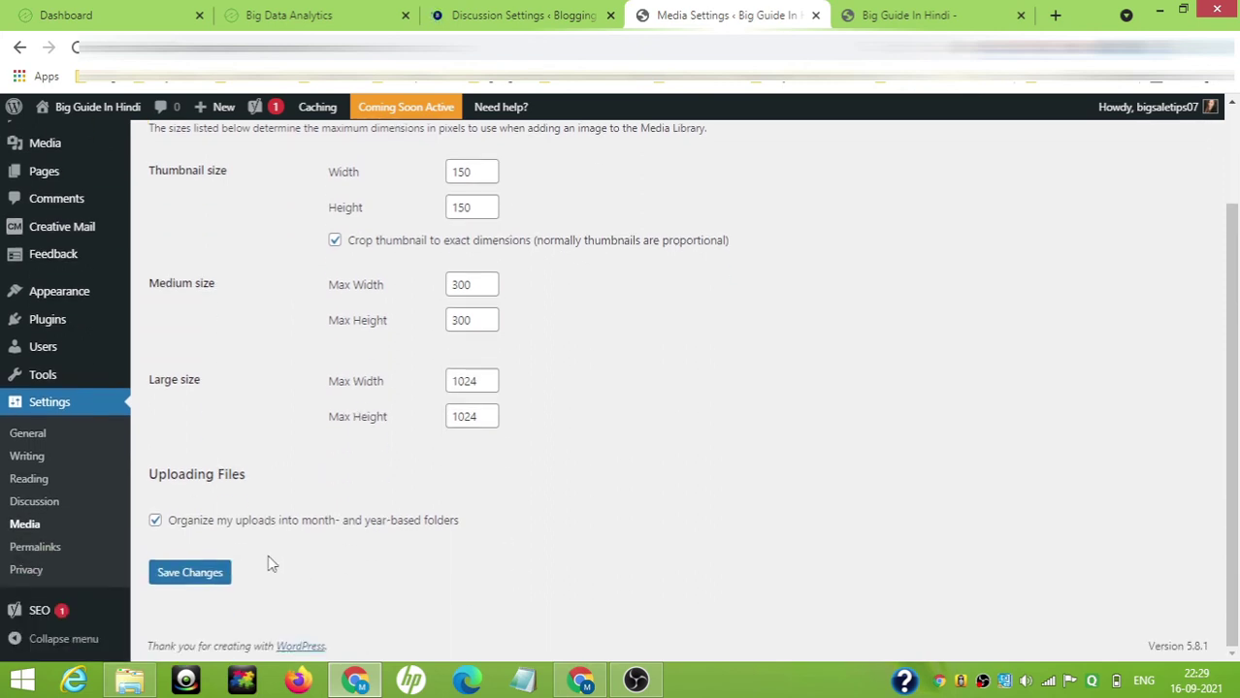
click(191, 574)
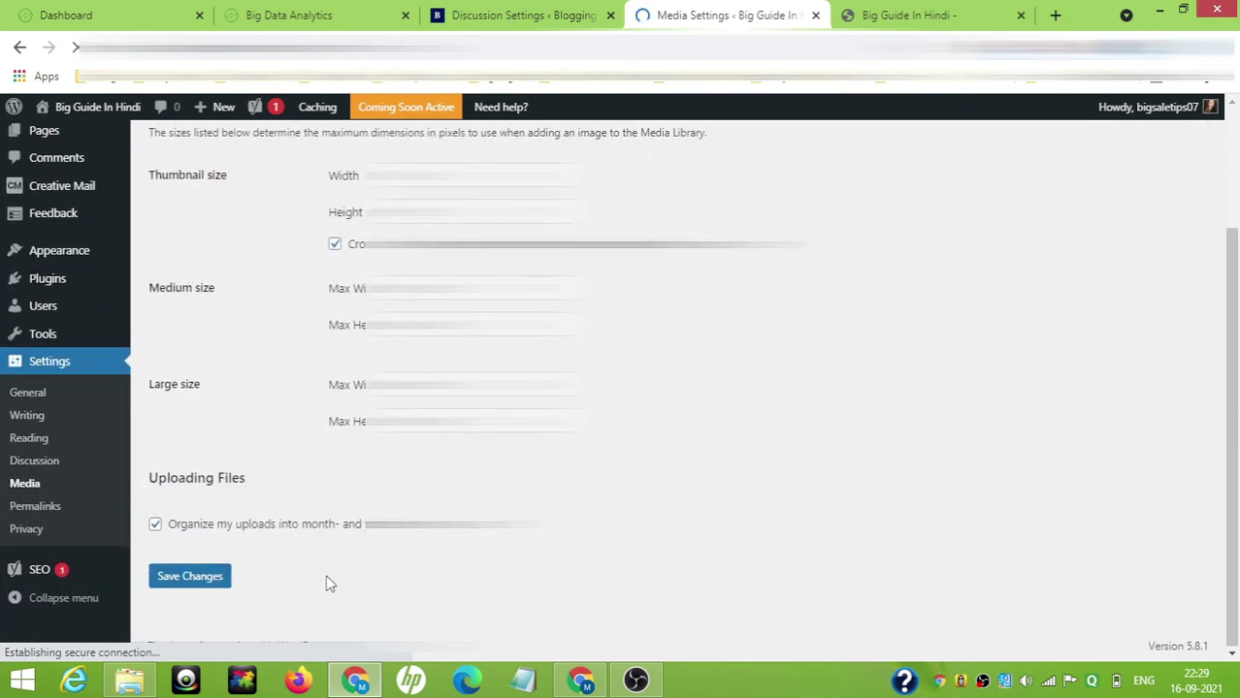
Step: Open the Permalink Settings page, check the site's front page address, and examine the common permalink structures
click(46, 506)
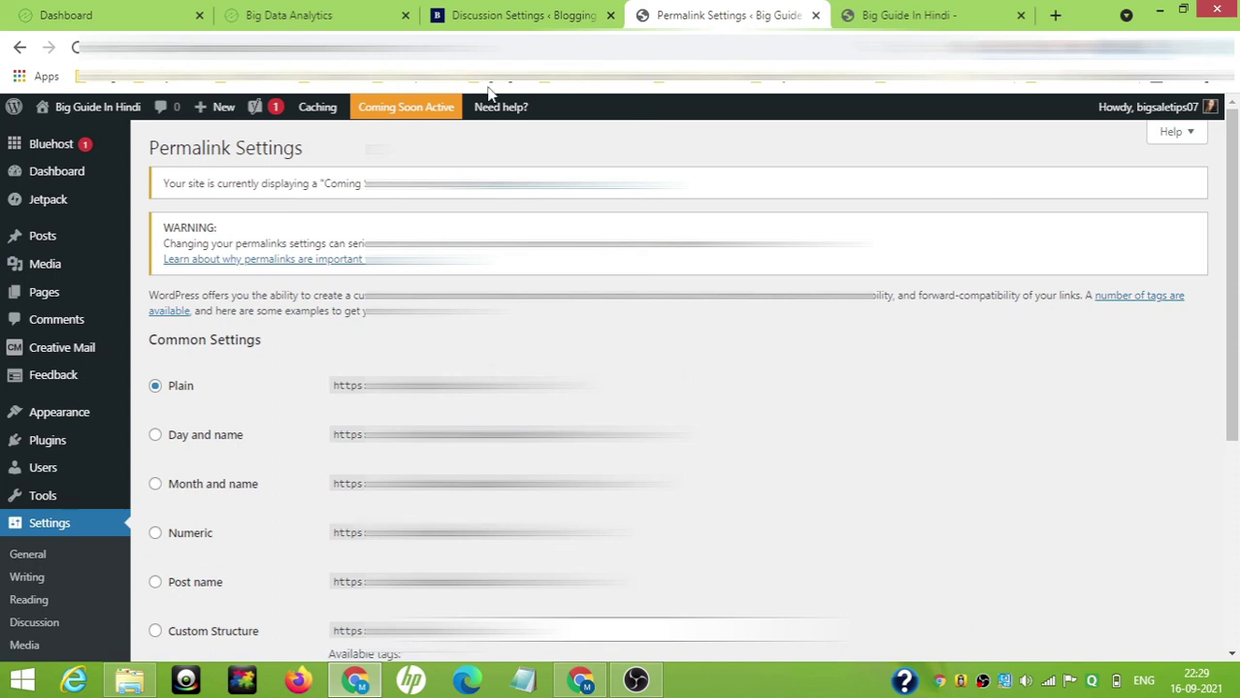
click(883, 15)
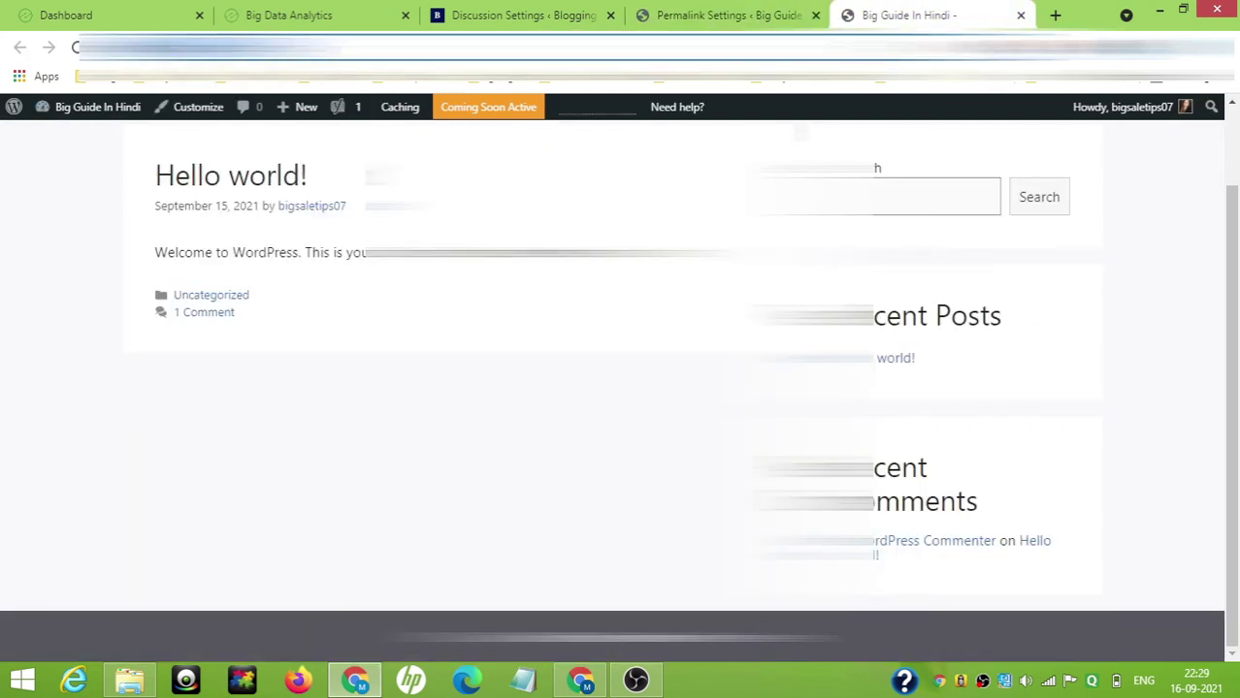
click(718, 12)
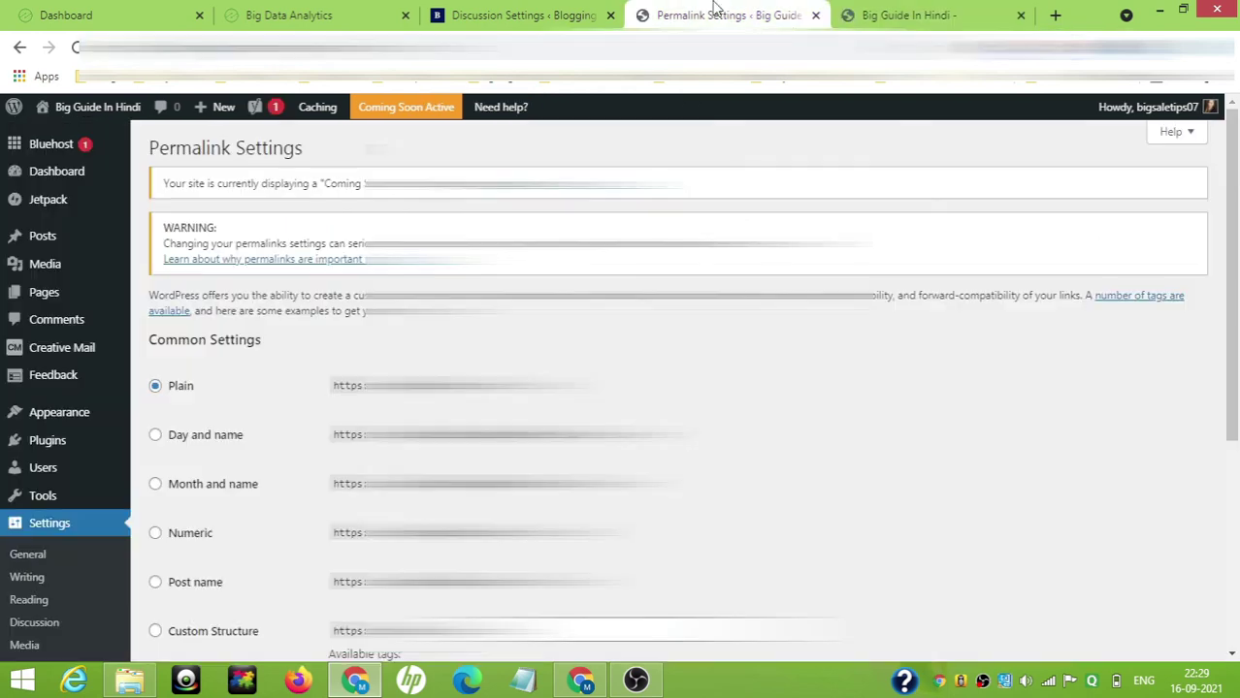
scroll(898, 472, down, 3)
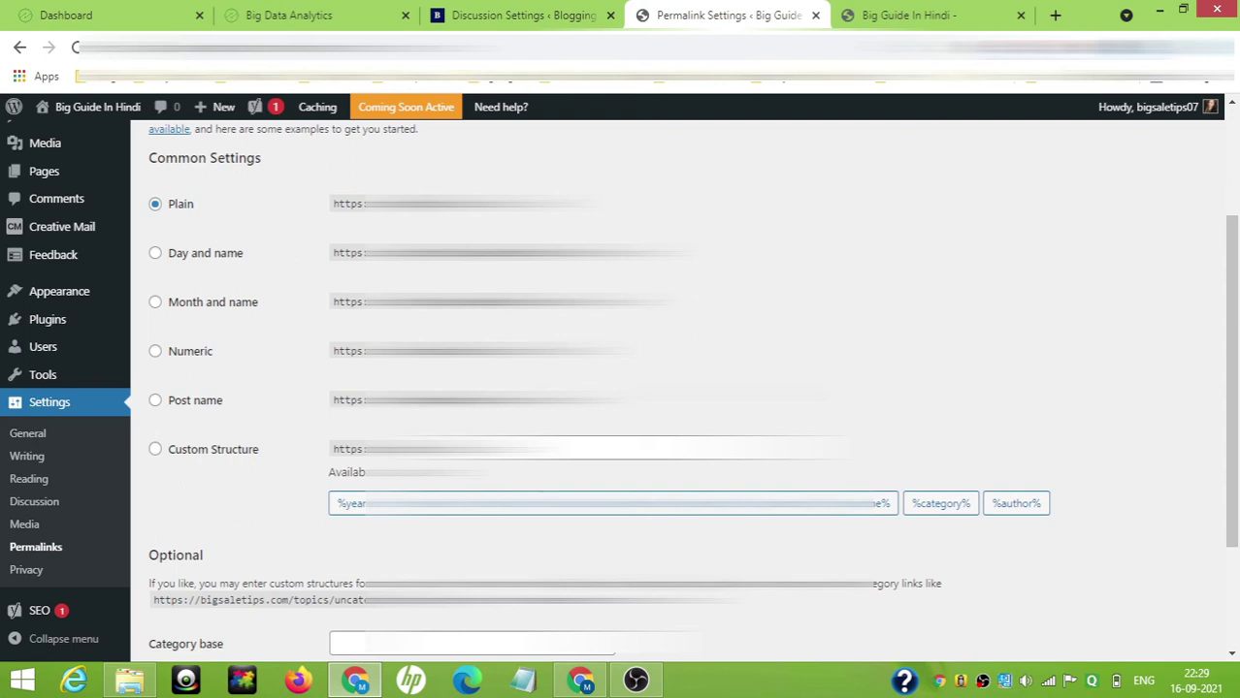
Step: Compare the Post name and Custom Structure permalink options, choose Custom Structure, and save the permalink settings
click(154, 401)
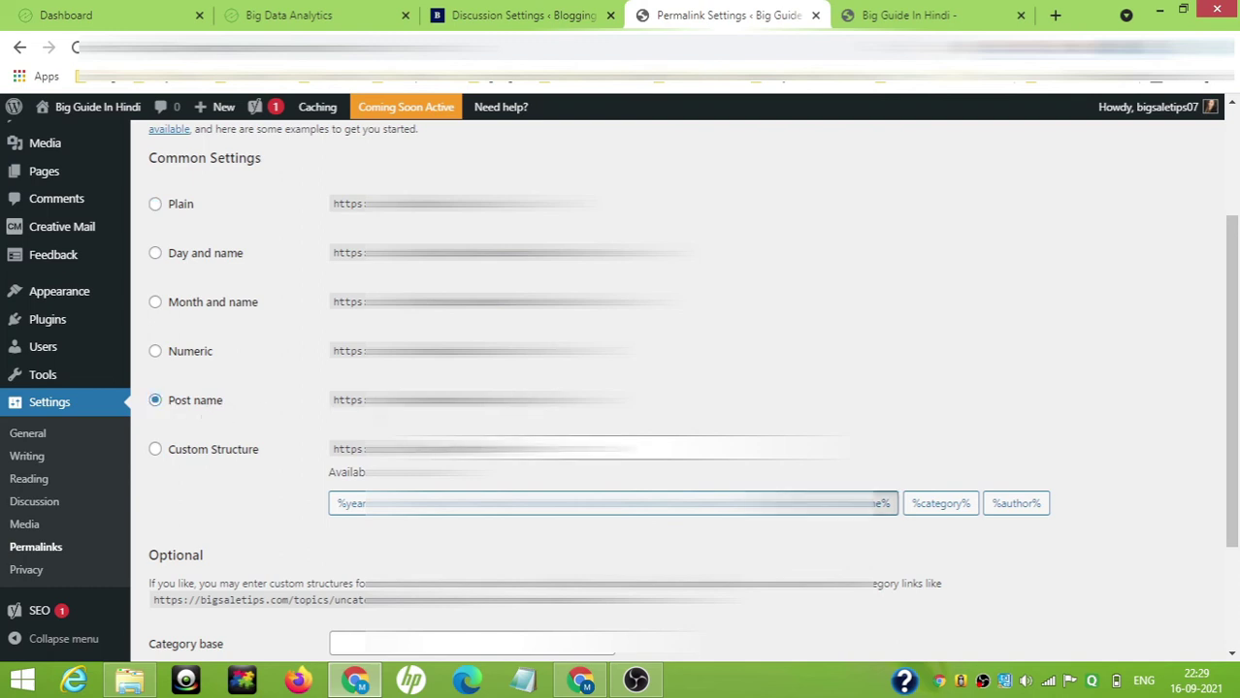
drag(553, 400, 321, 401)
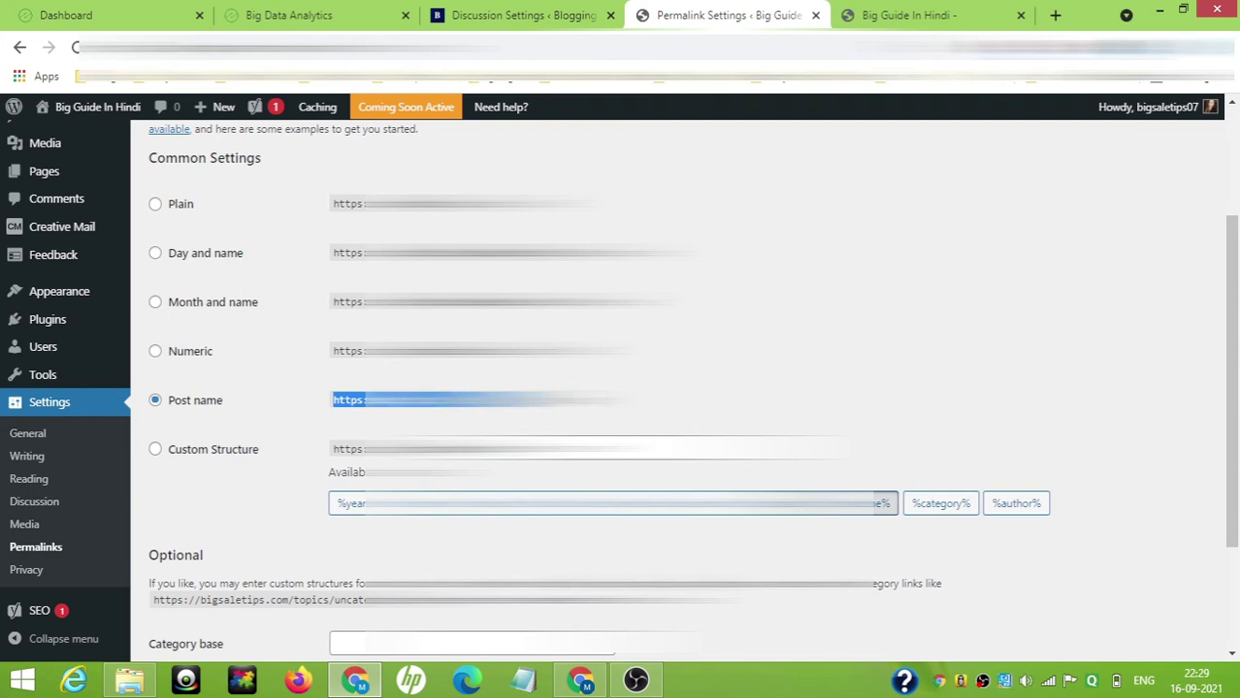
click(582, 449)
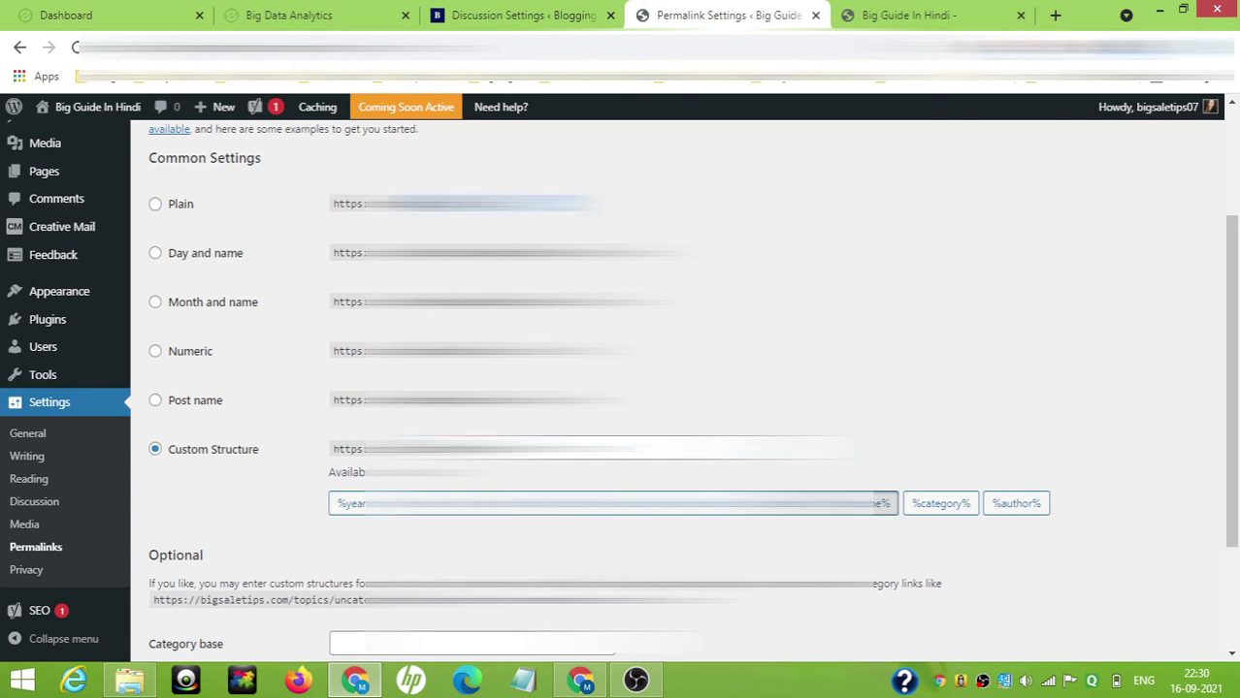
click(155, 401)
click(155, 449)
scroll(191, 577, down, 2)
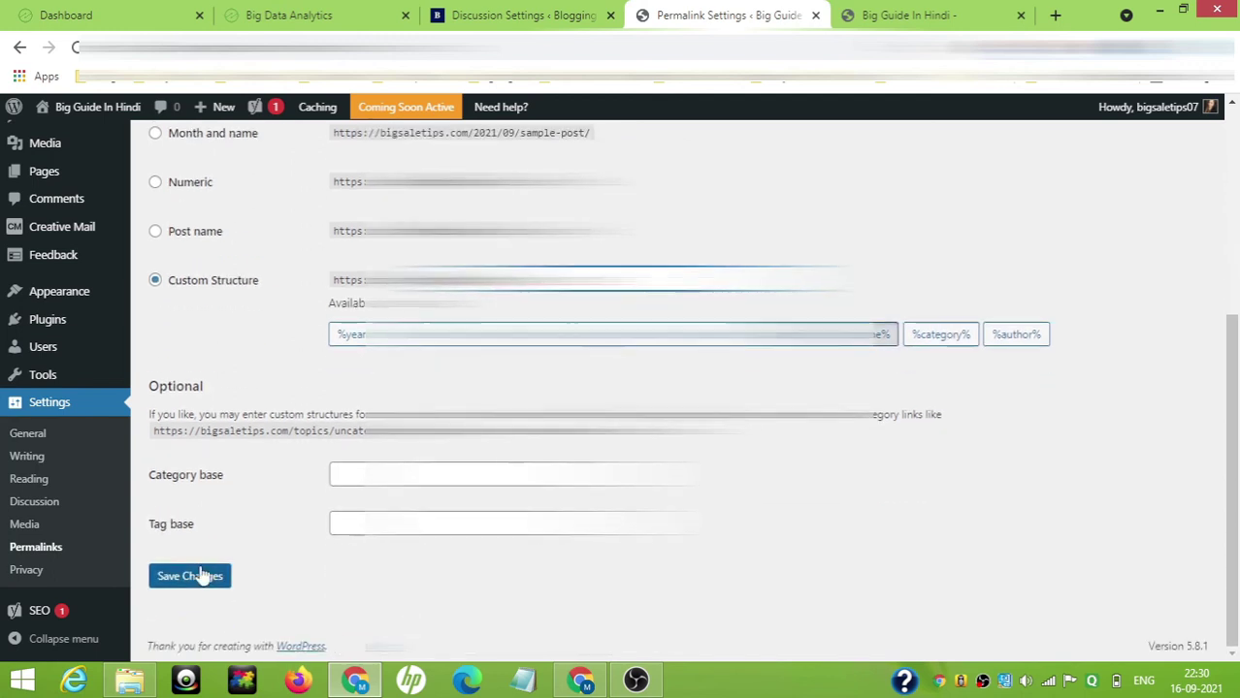
click(190, 577)
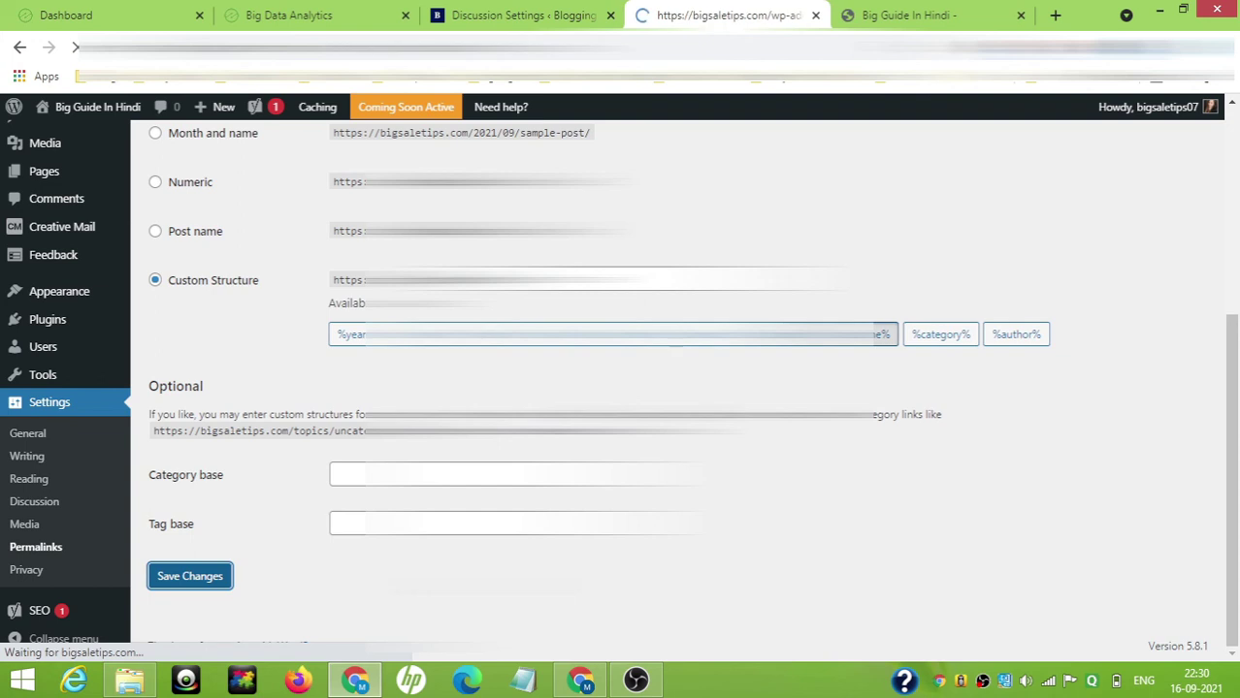
Step: Open the Privacy settings page, review the policy guidance, and apply the existing page selection as the Privacy Policy page
scroll(621, 388, down, 2)
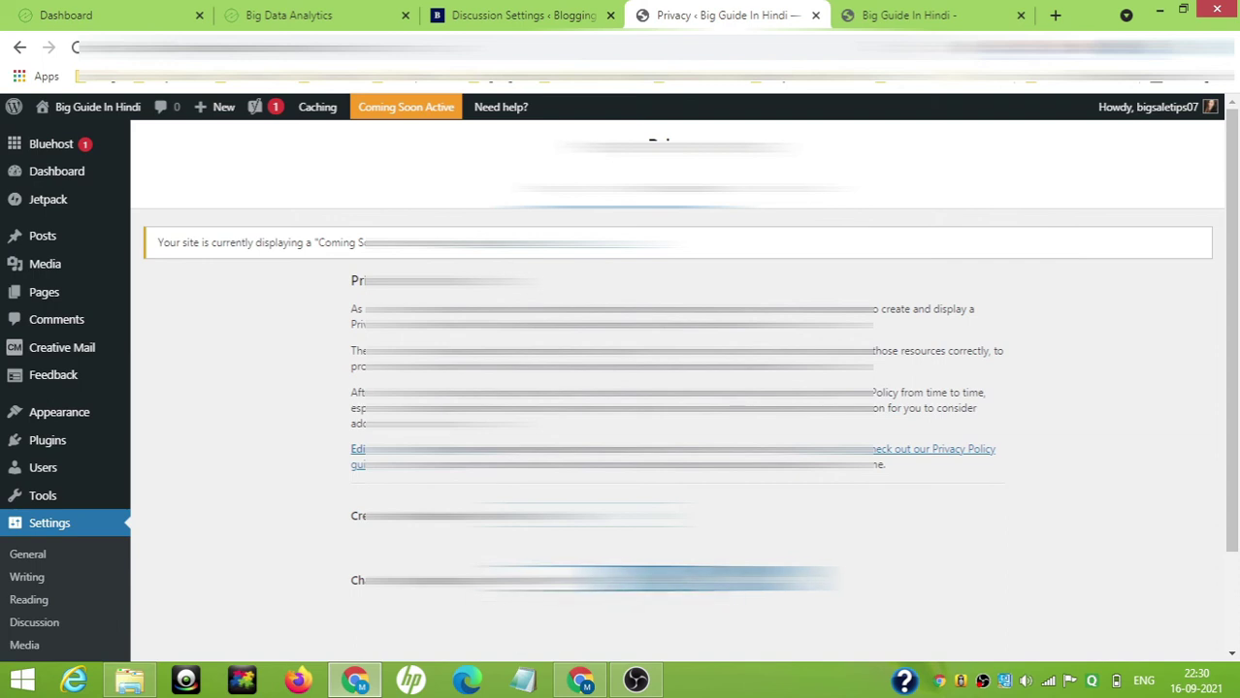
scroll(679, 388, down, 1)
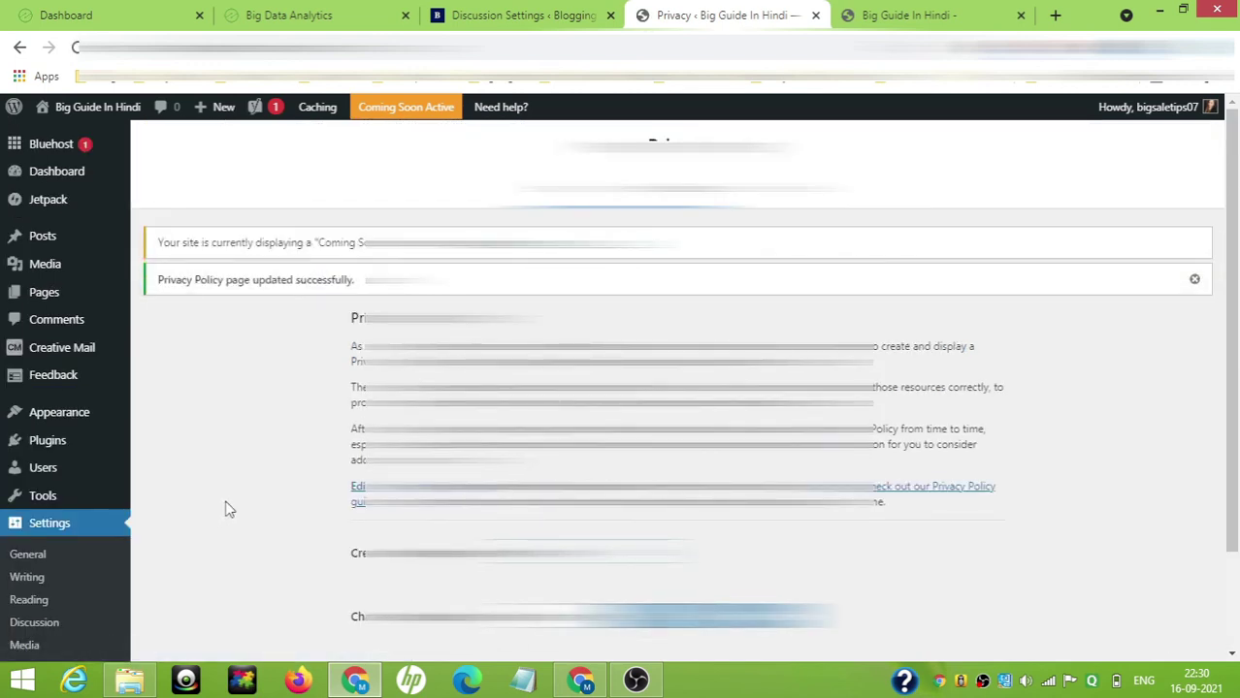
scroll(679, 388, down, 2)
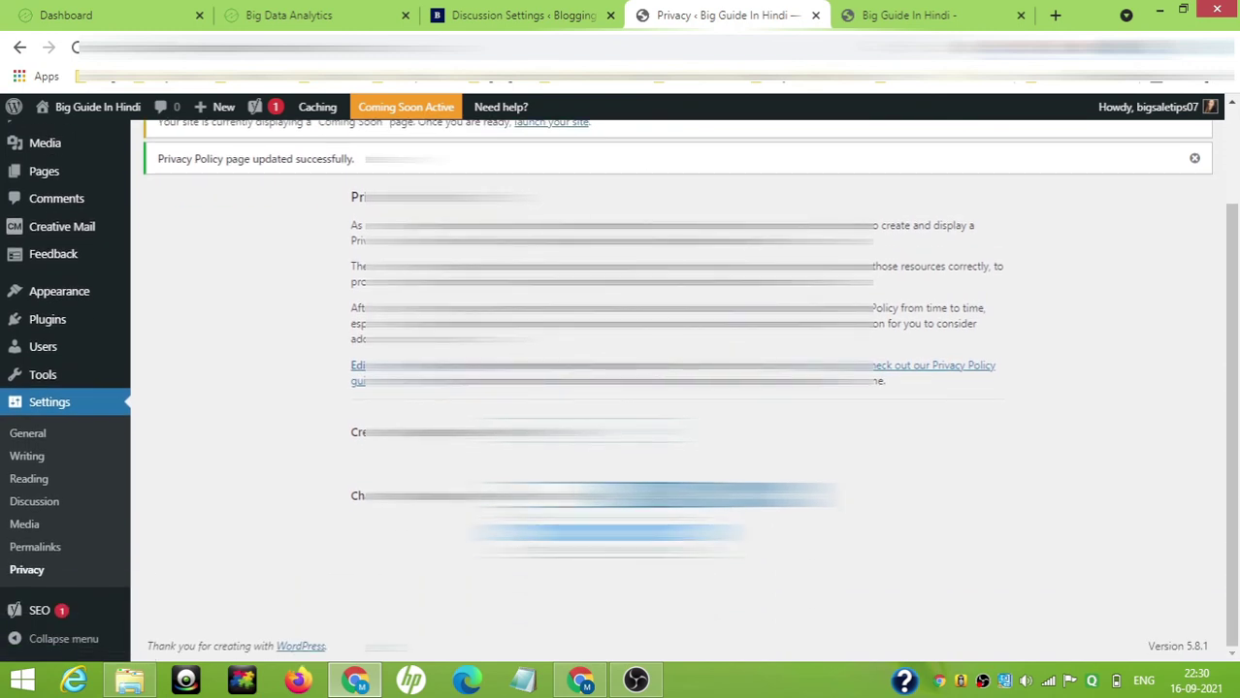
key(Return)
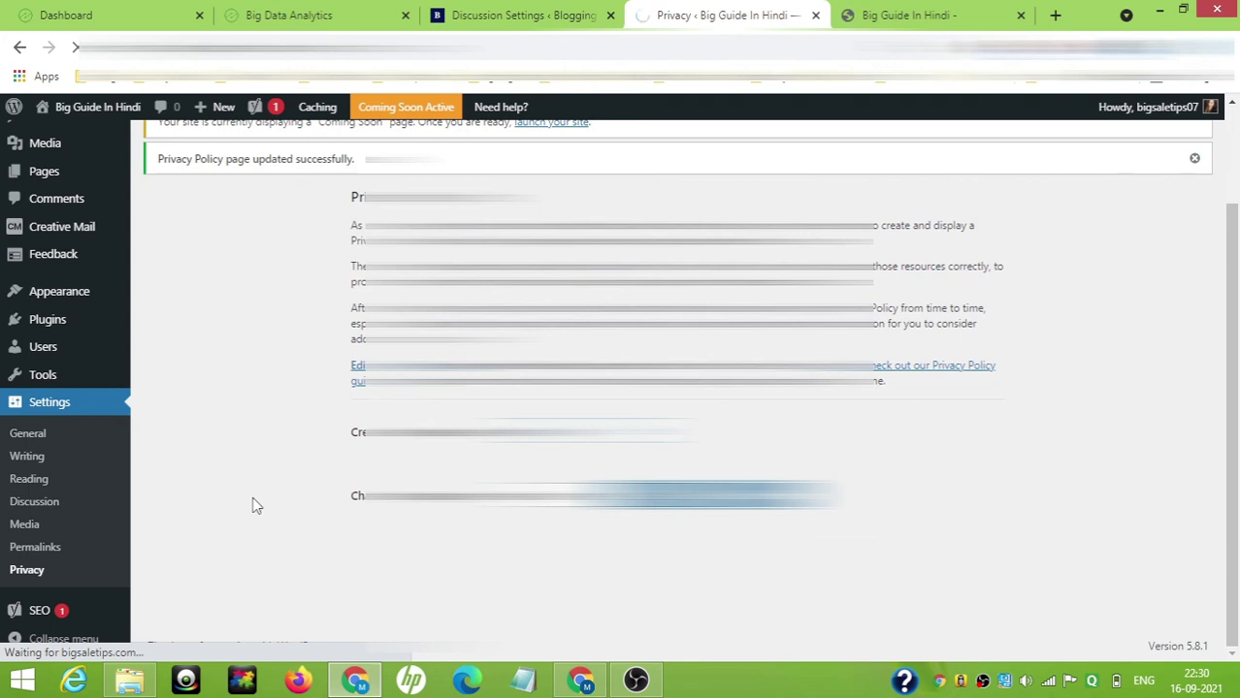
scroll(255, 505, up, 2)
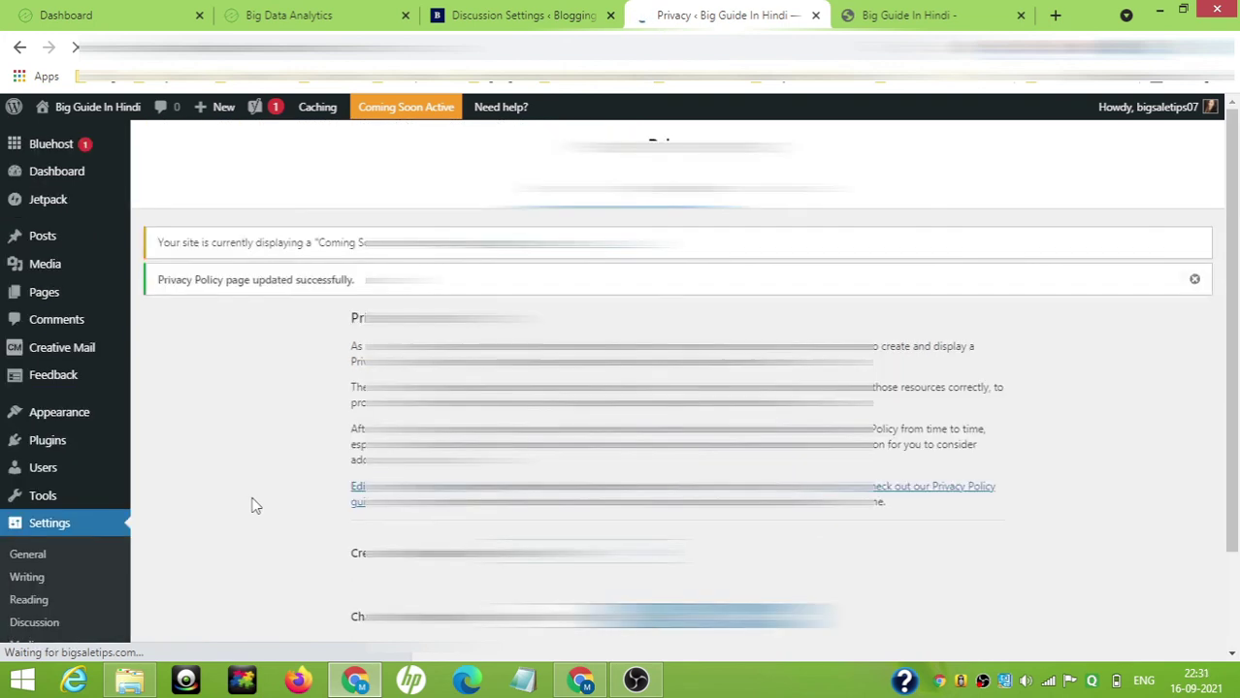
scroll(97, 446, down, 2)
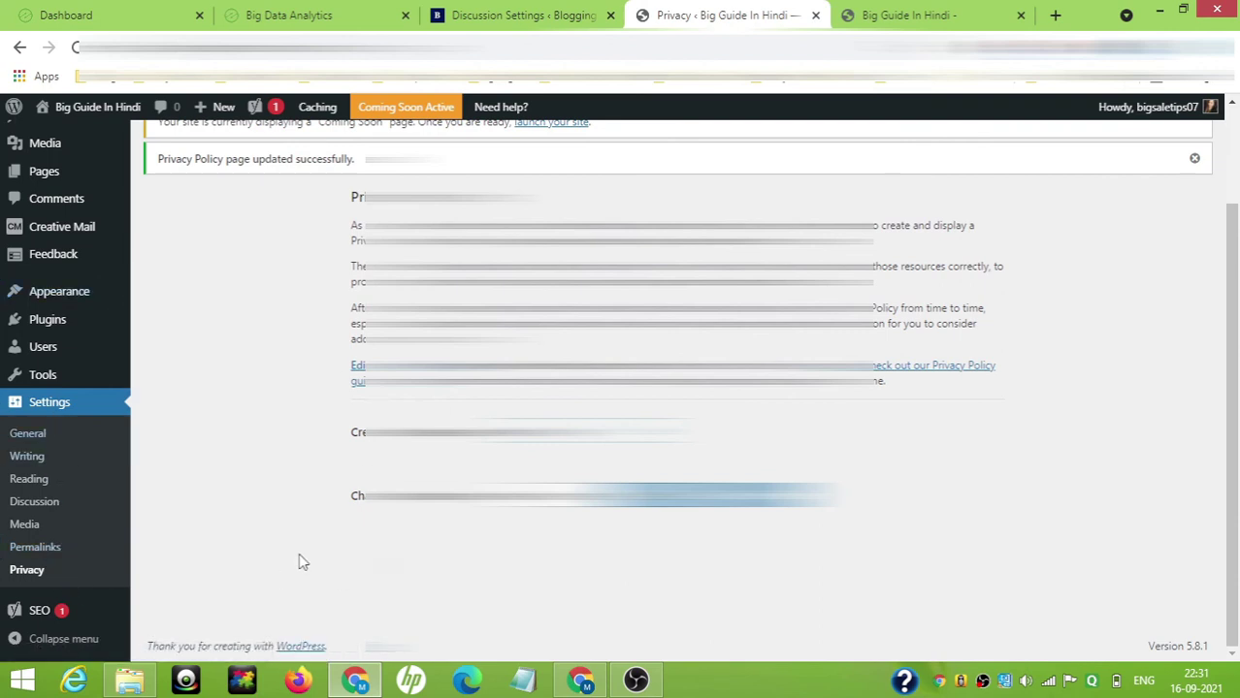
Step: Open the list of all users and edit the administrator account's profile
scroll(302, 562, up, 2)
mouse_move(44, 473)
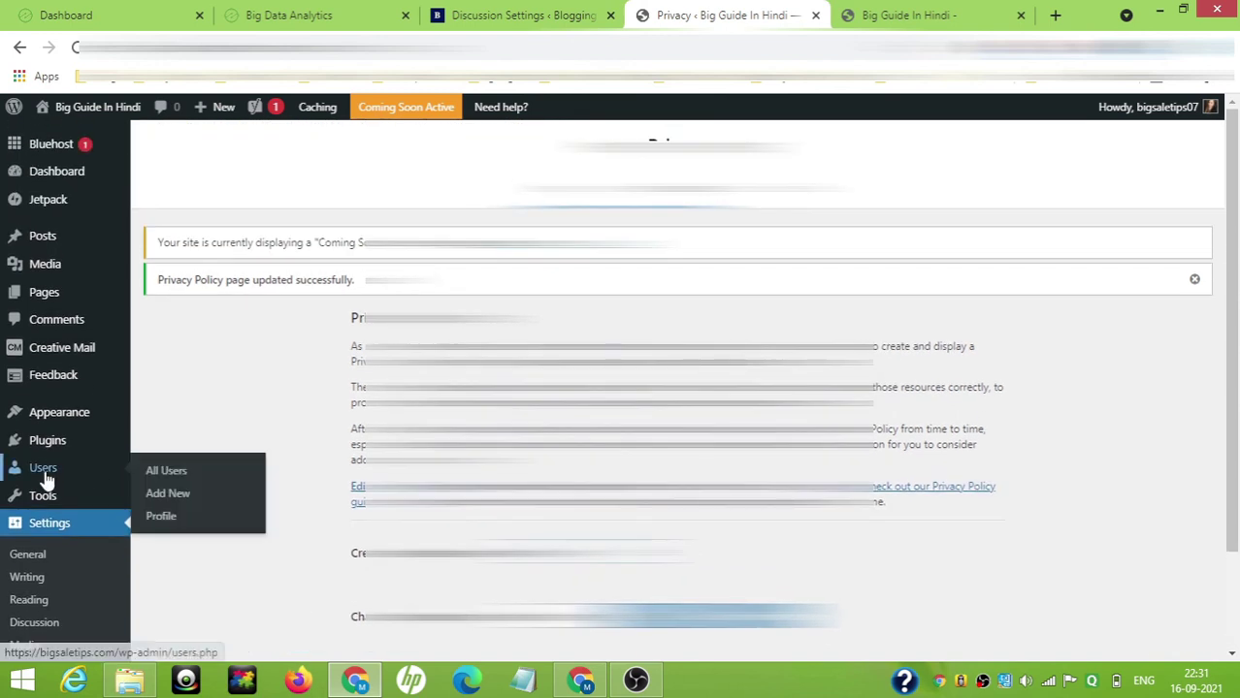
click(152, 473)
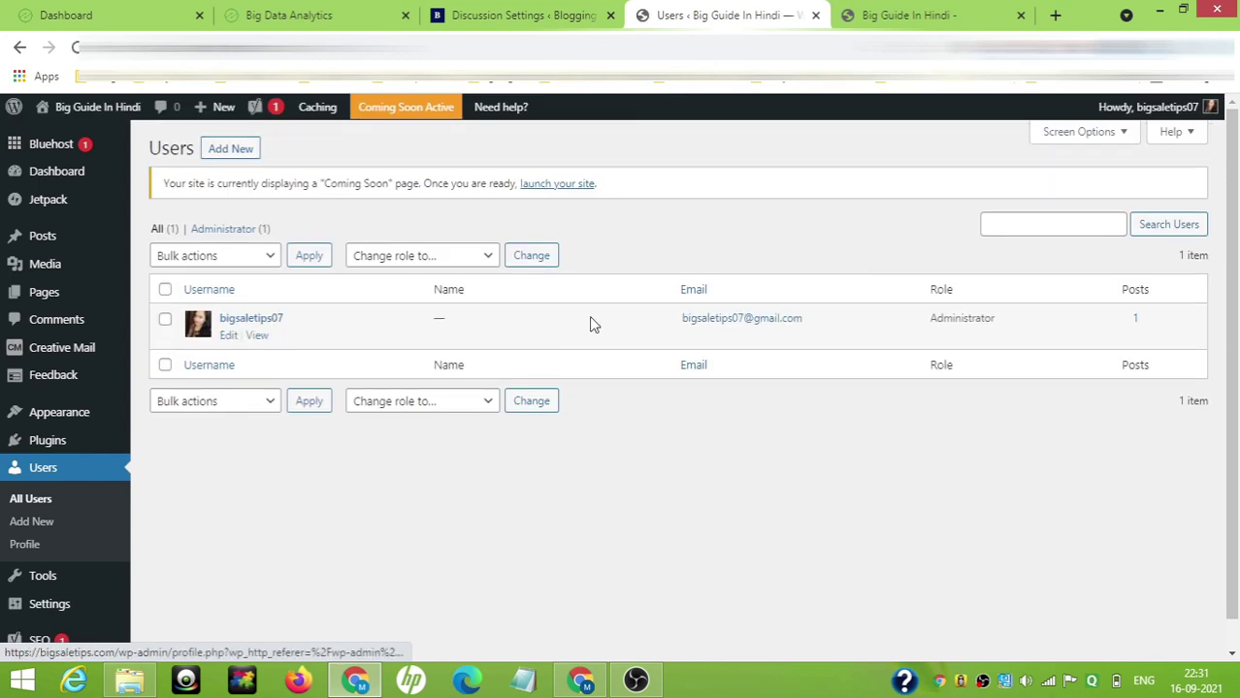
click(229, 335)
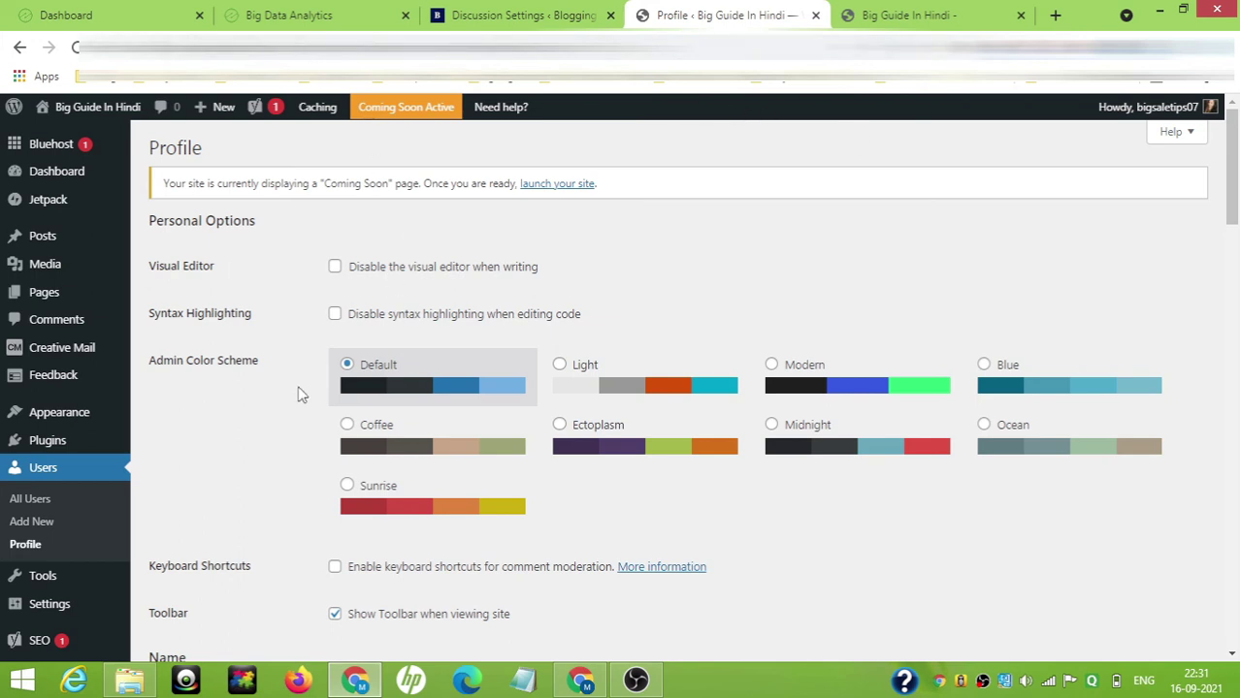
Step: Look over the profile's personal options, admin color schemes, and the first name, last name, nickname and display name fields
scroll(263, 382, down, 2)
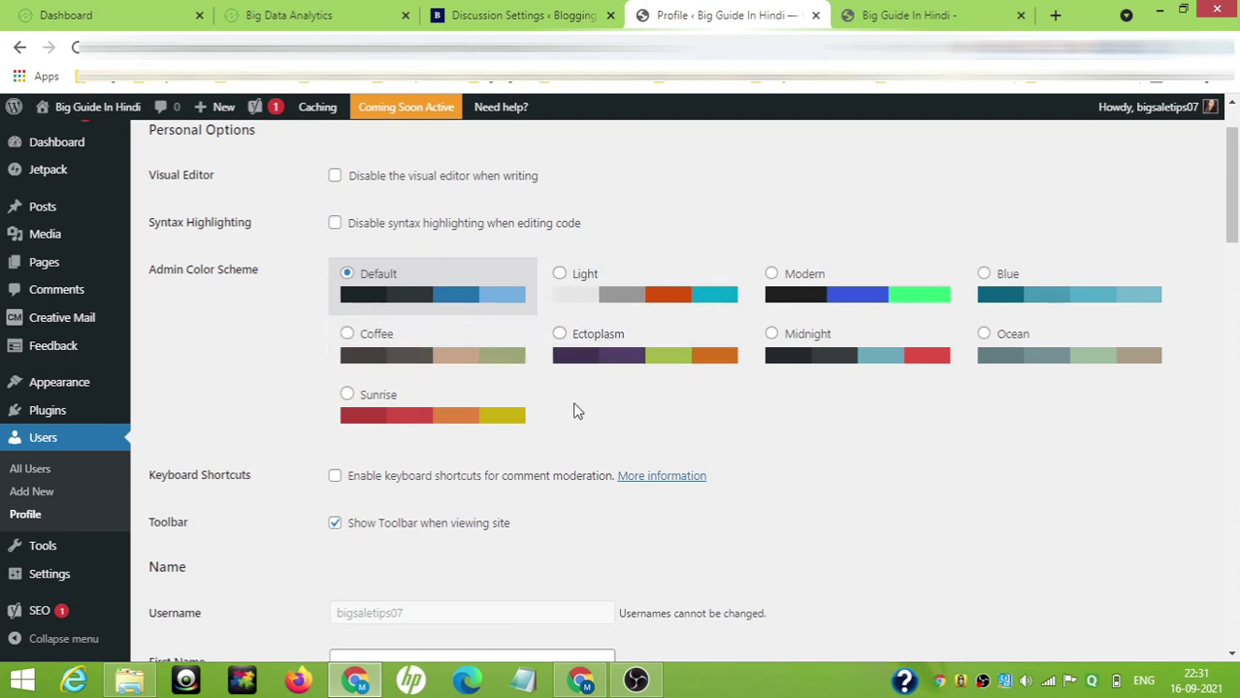
scroll(595, 412, down, 2)
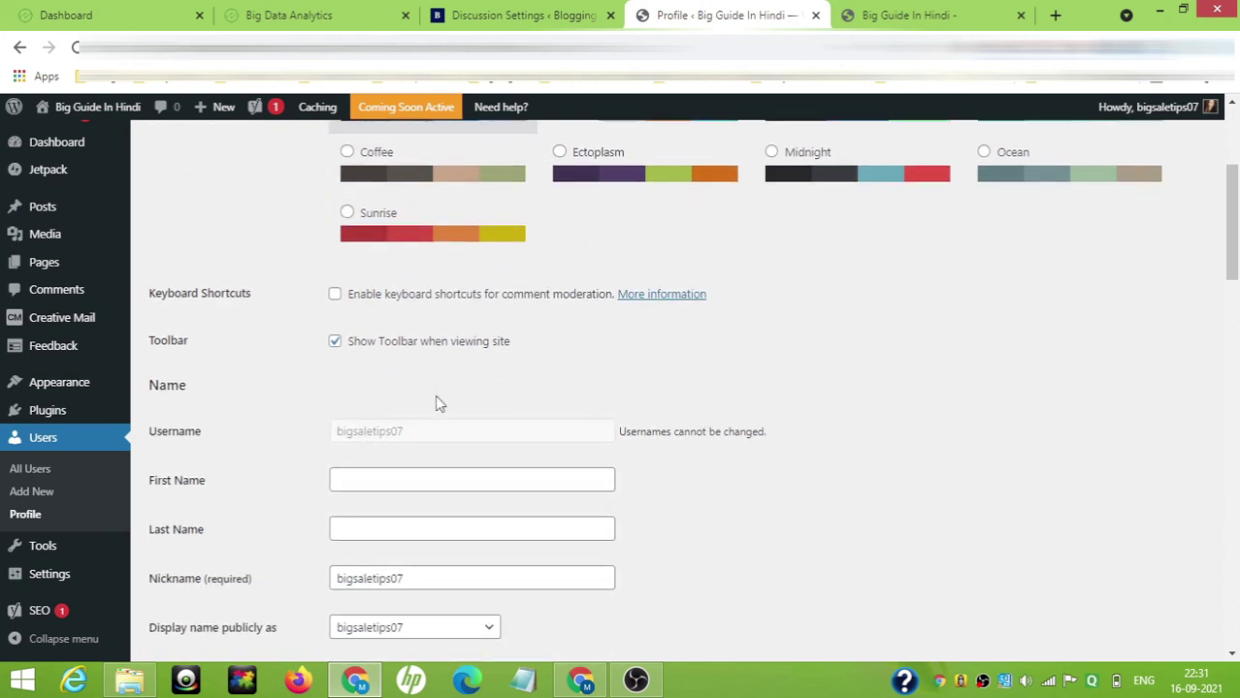
scroll(446, 450, down, 1)
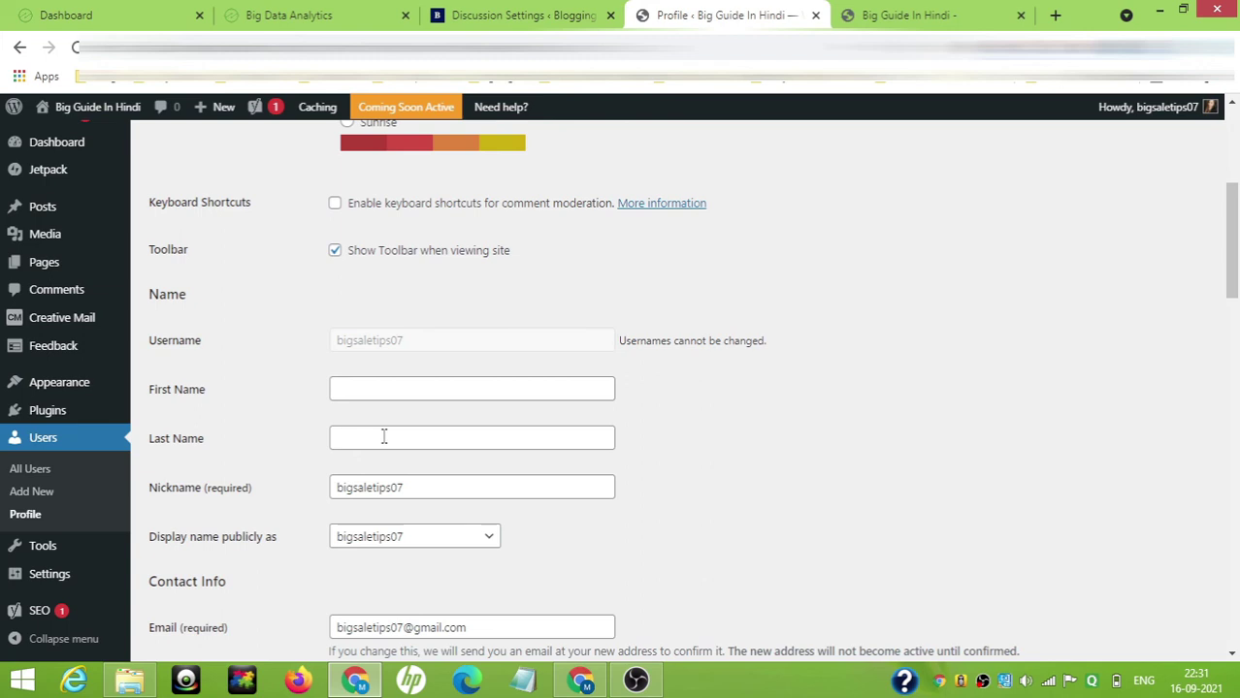
click(344, 386)
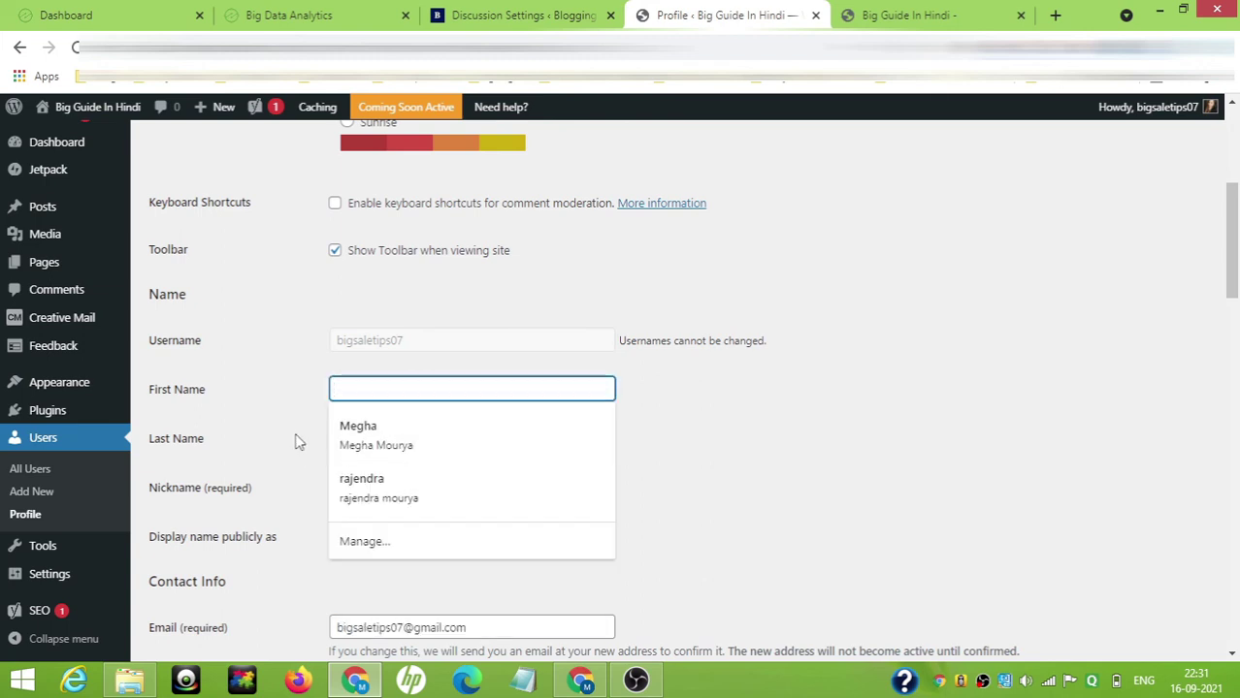
click(404, 435)
click(774, 468)
scroll(774, 467, down, 2)
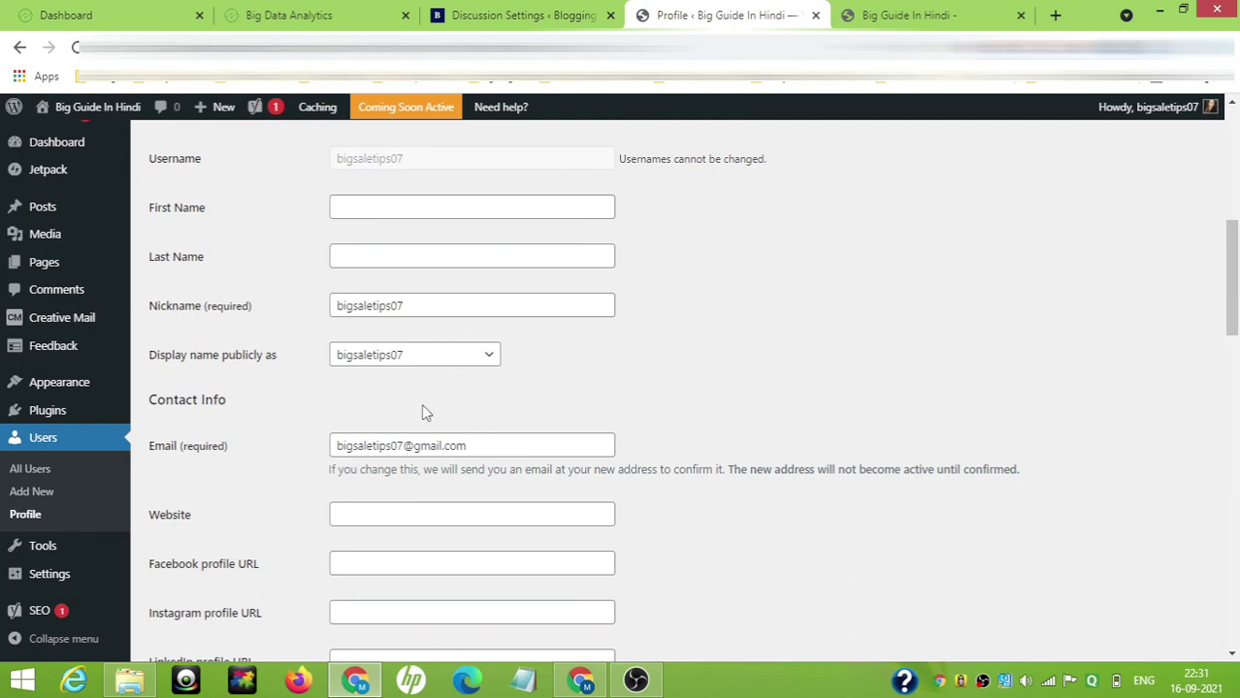
Step: Examine the profile's Contact Info section, including the email, Website, Facebook and other social profile URL fields
scroll(421, 404, down, 2)
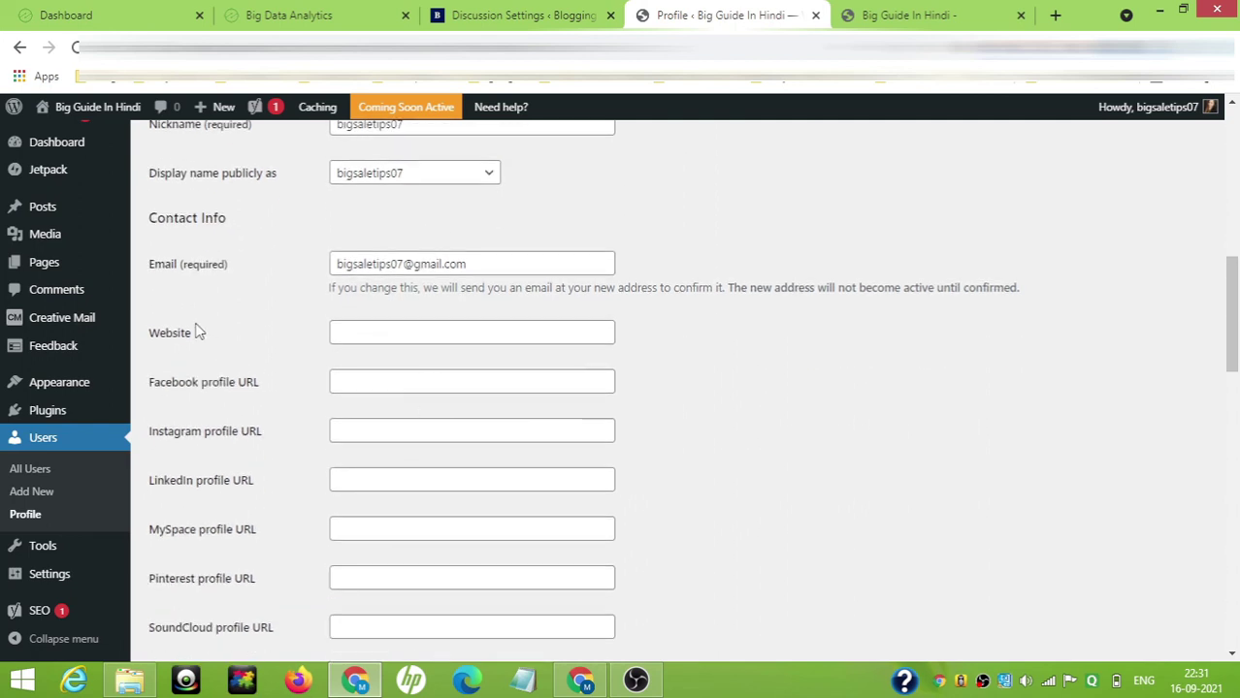
click(384, 331)
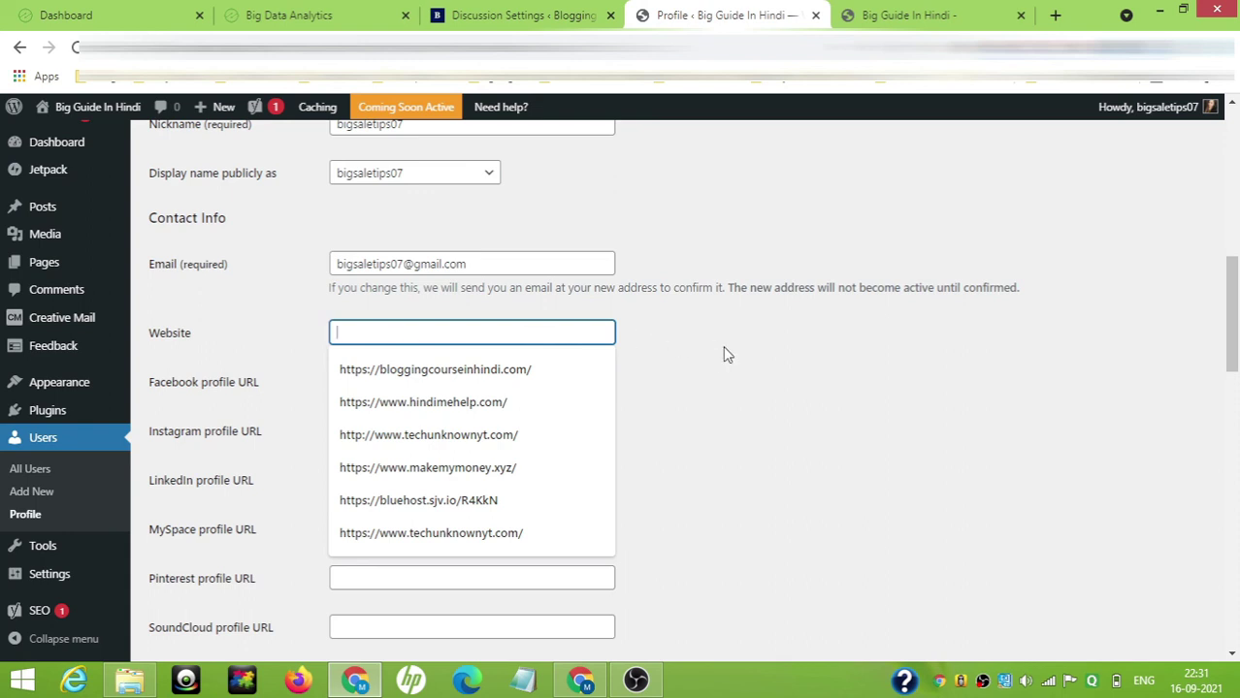
click(705, 394)
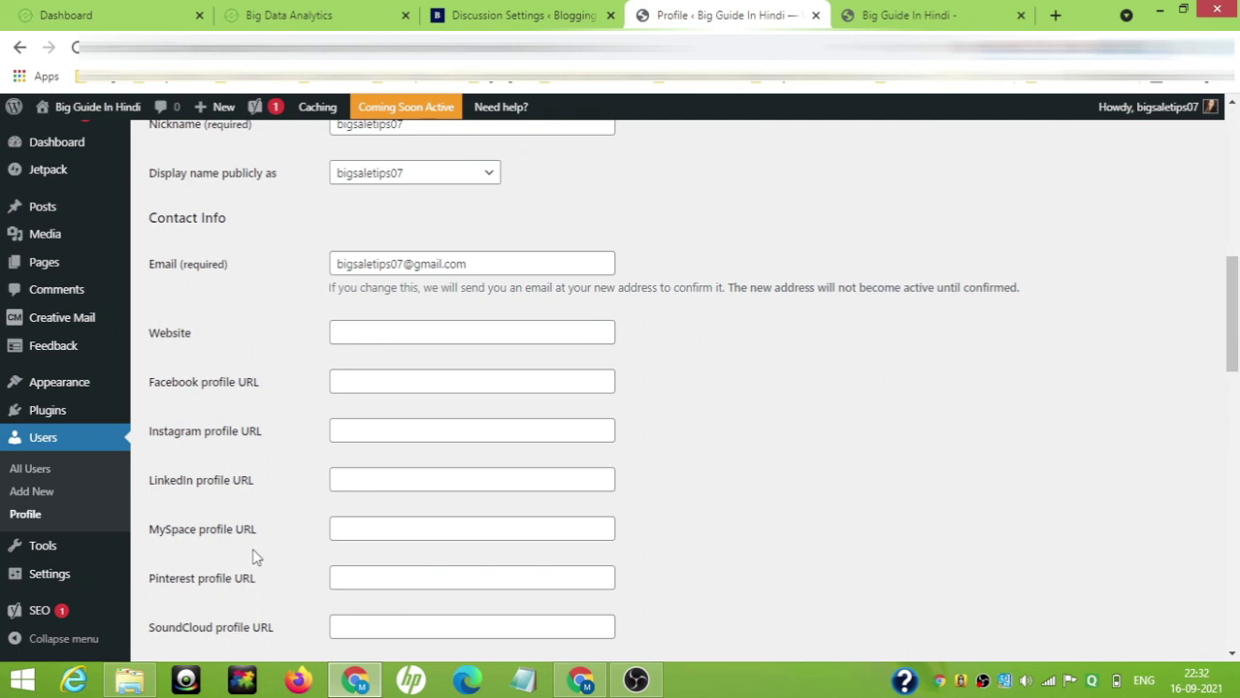
click(357, 383)
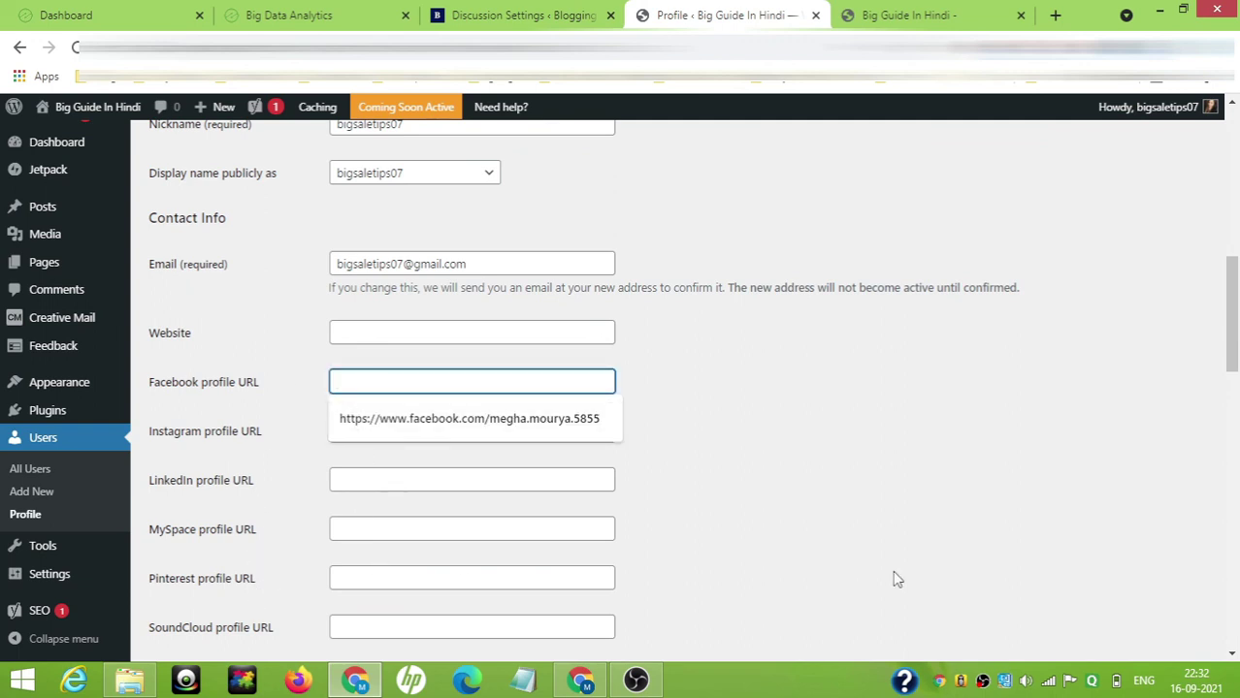
scroll(465, 485, down, 2)
scroll(642, 571, down, 2)
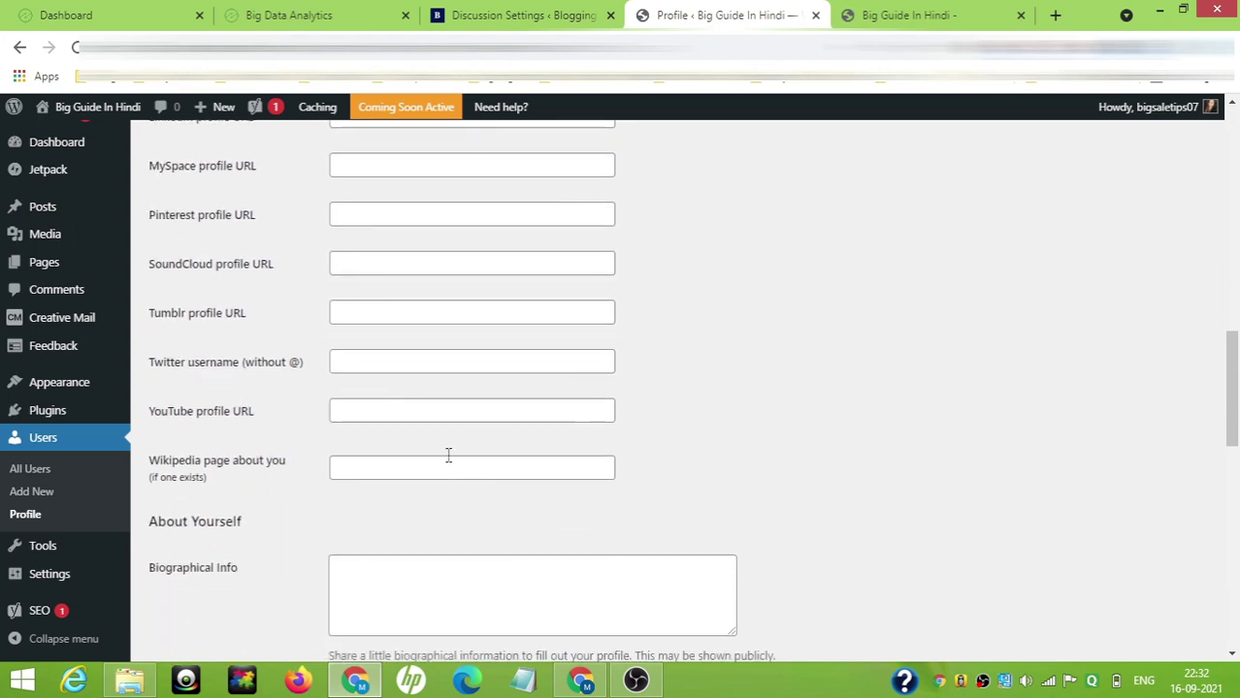
Step: Look over the About Yourself section of the profile, including the Biographical Info box and the profile picture
scroll(407, 513, down, 1)
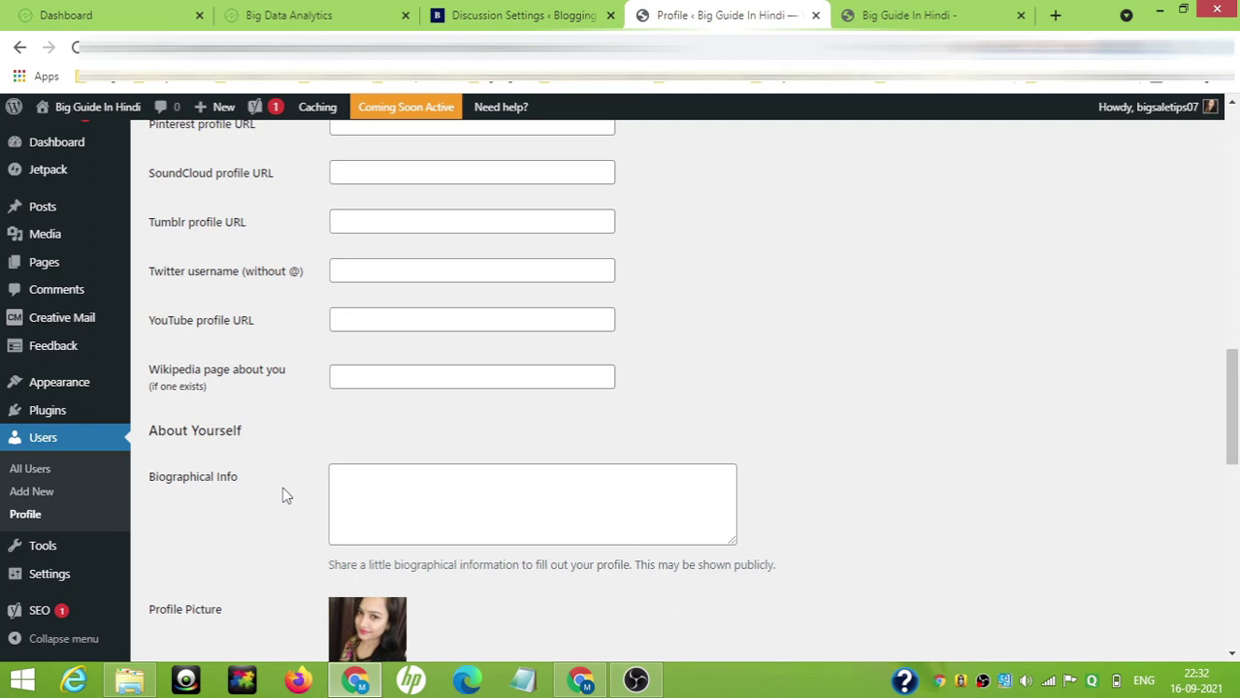
drag(149, 431, 249, 437)
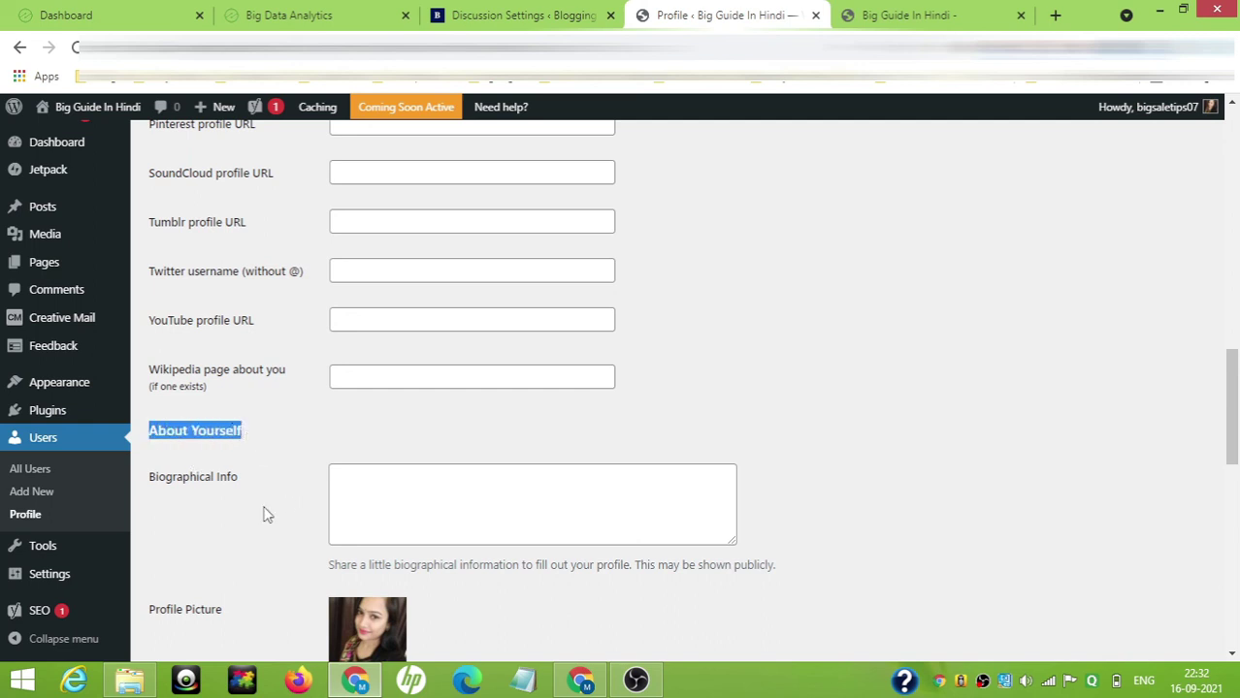
click(197, 504)
click(442, 506)
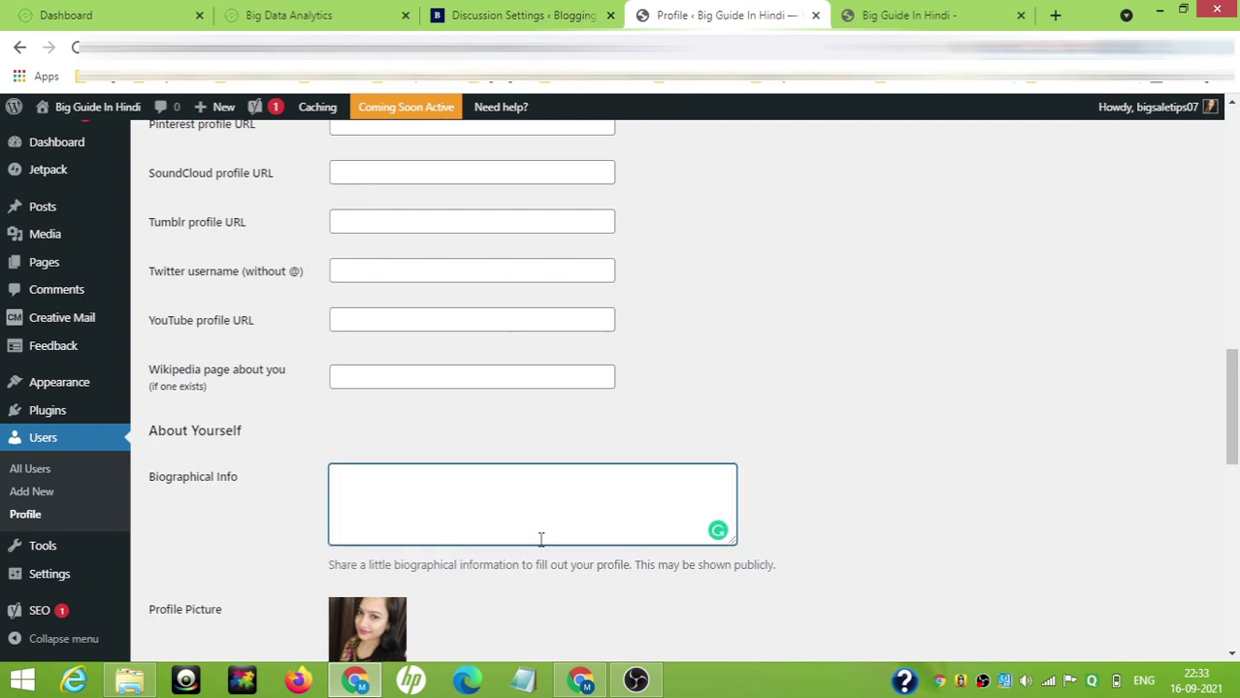
scroll(541, 540, down, 5)
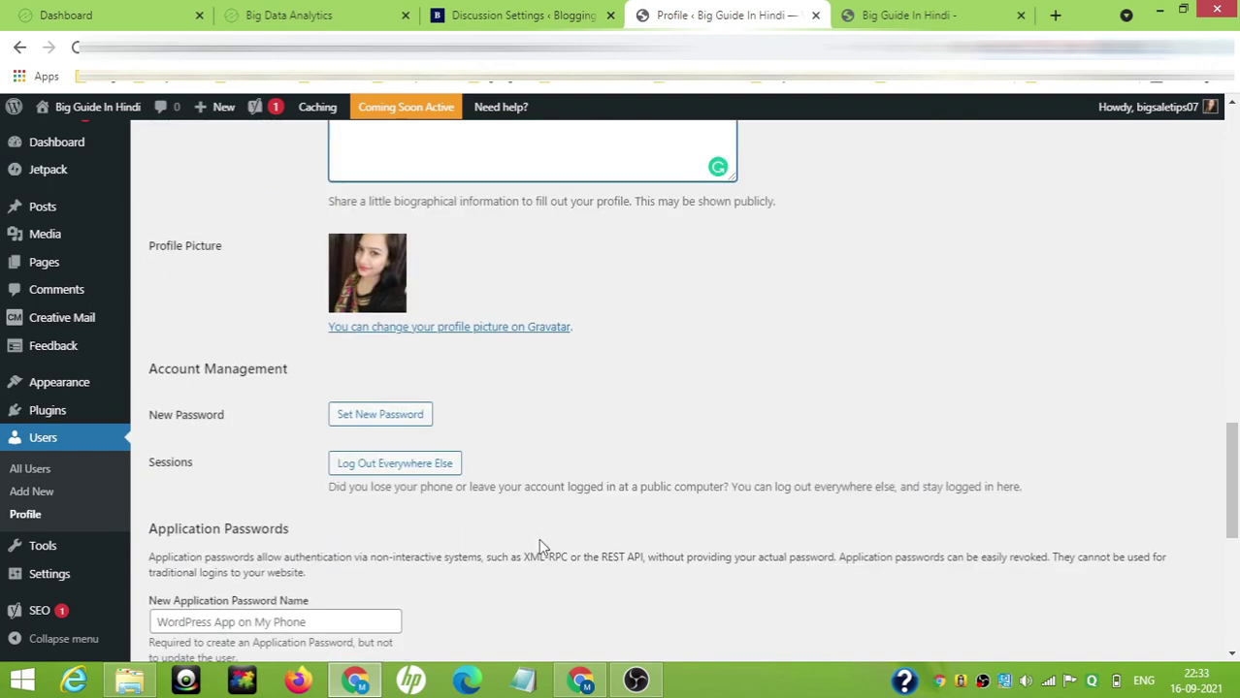
Step: Review the profile's account management, application password and Yoast SEO options, and update the profile
scroll(541, 548, up, 20)
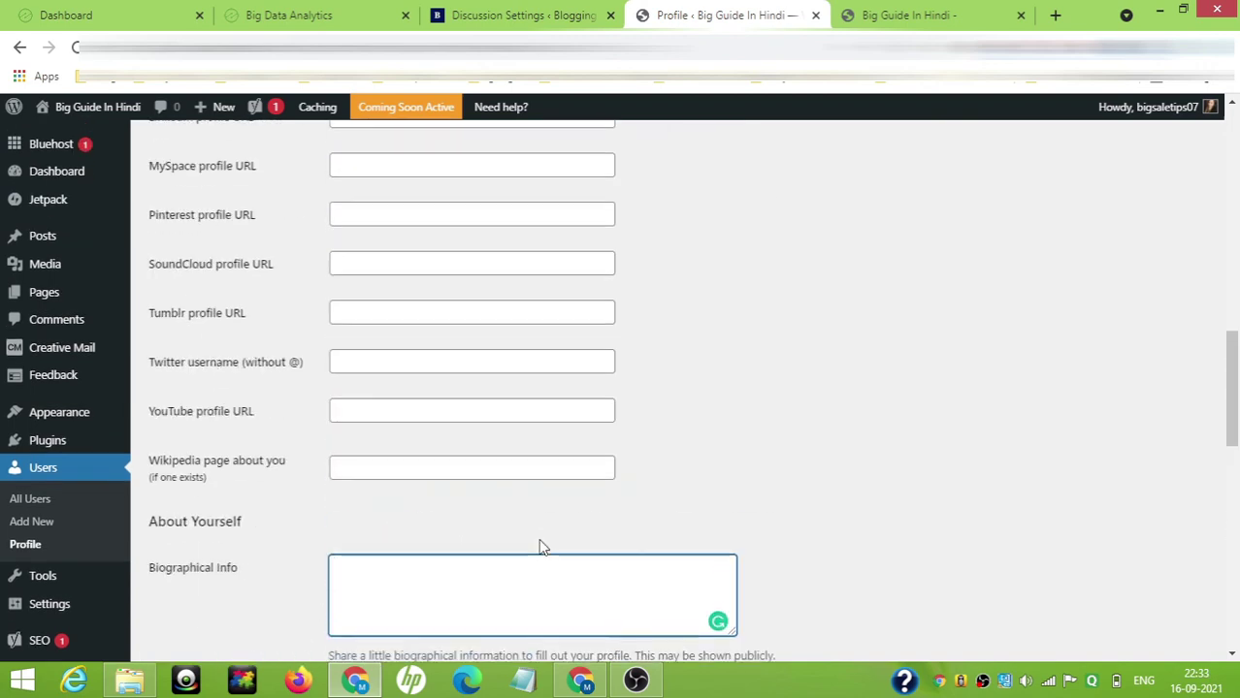
scroll(541, 548, down, 20)
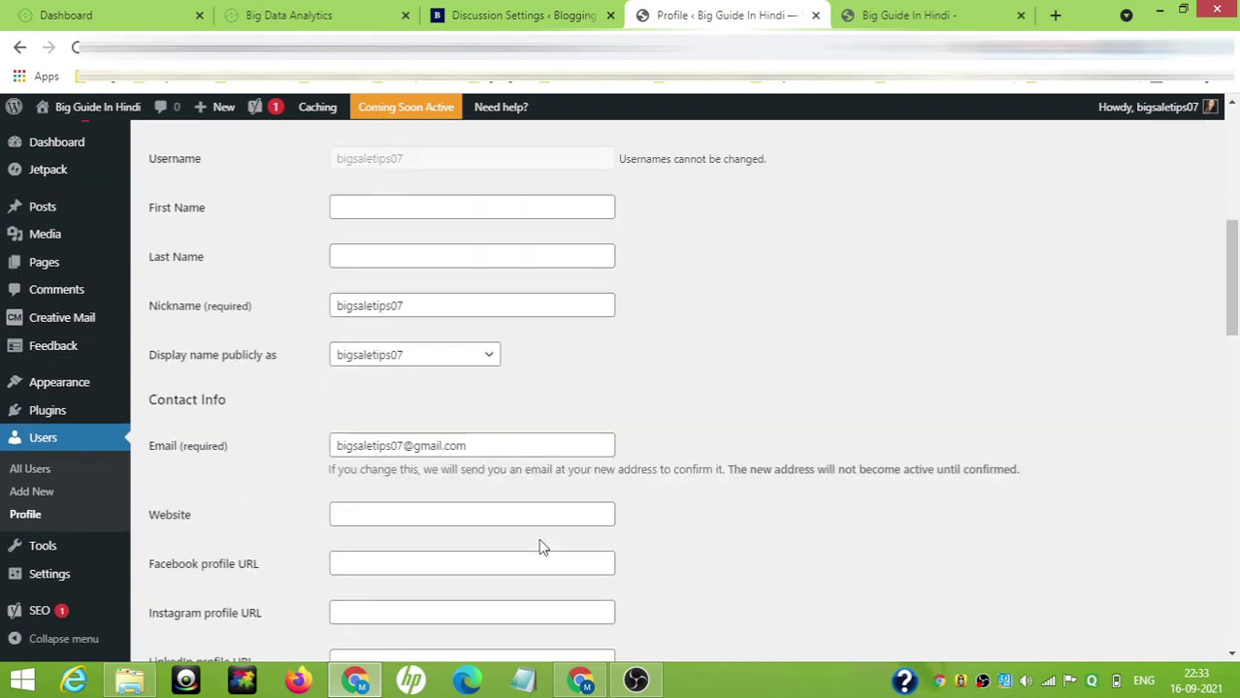
scroll(541, 548, up, 1)
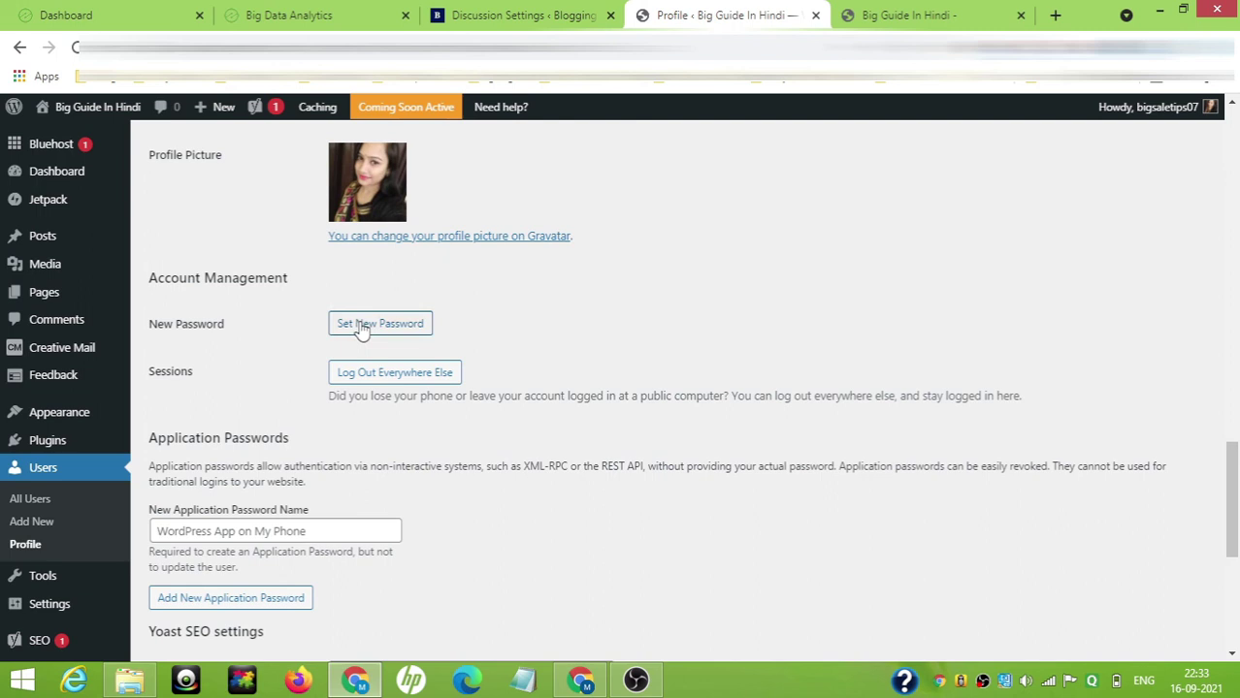
scroll(438, 479, down, 3)
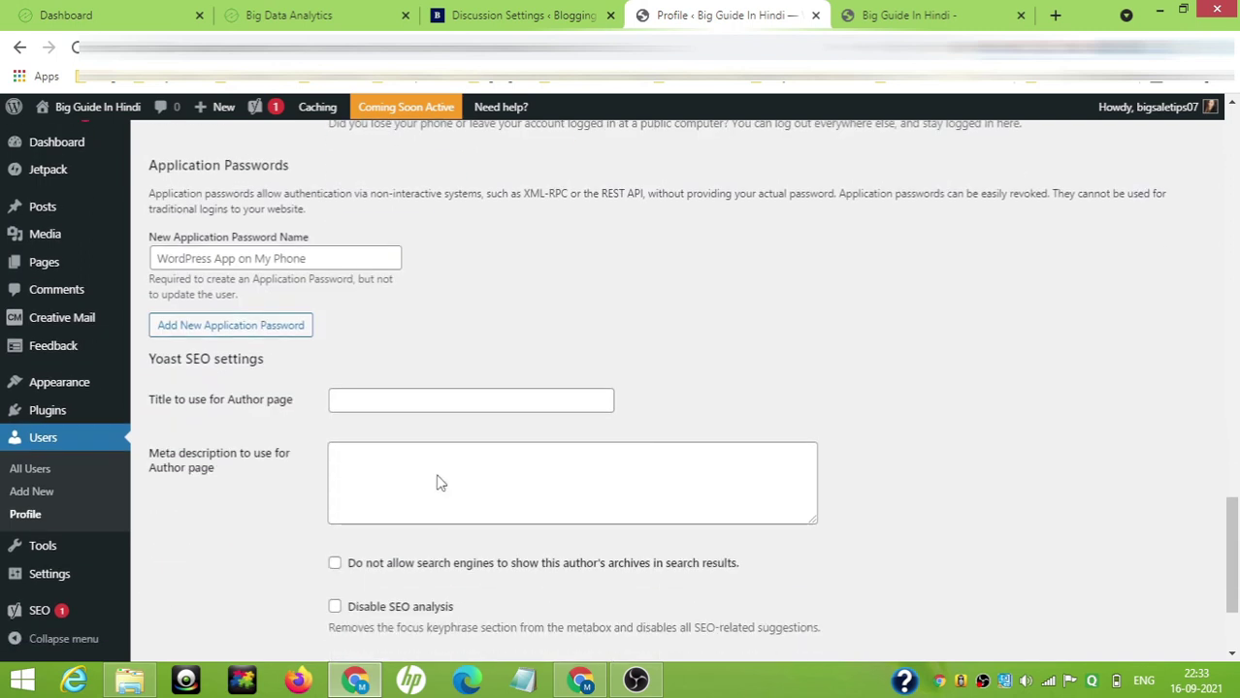
scroll(264, 428, down, 2)
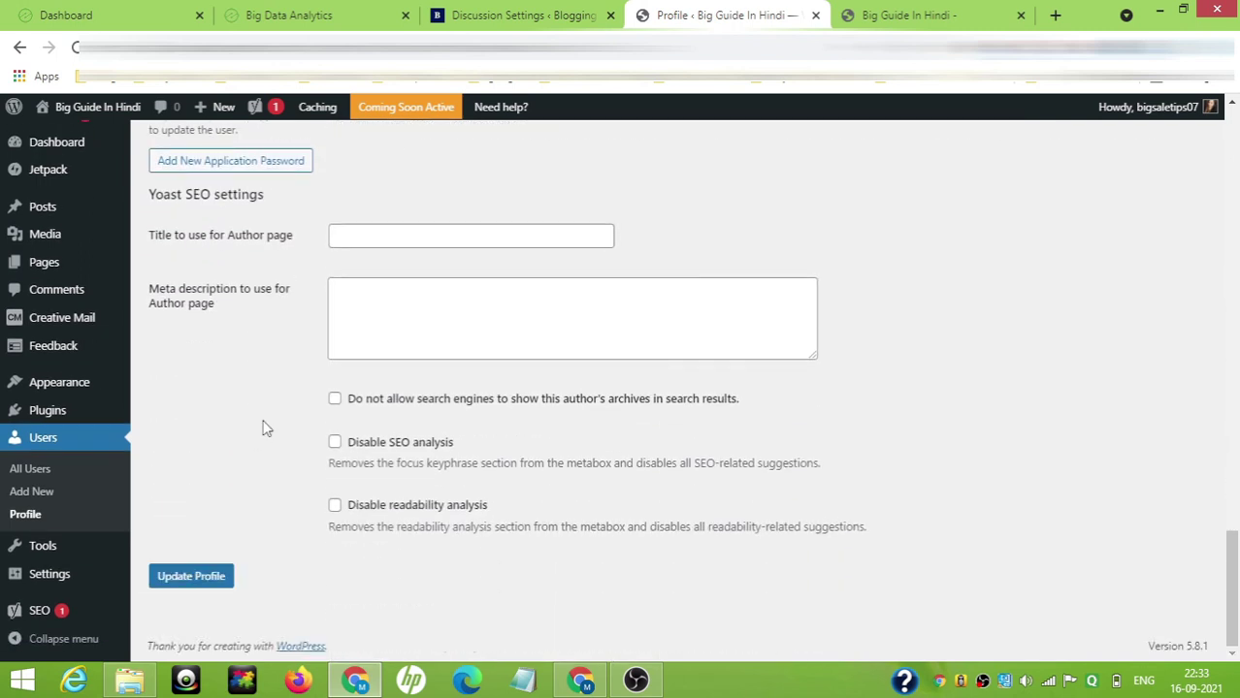
click(191, 576)
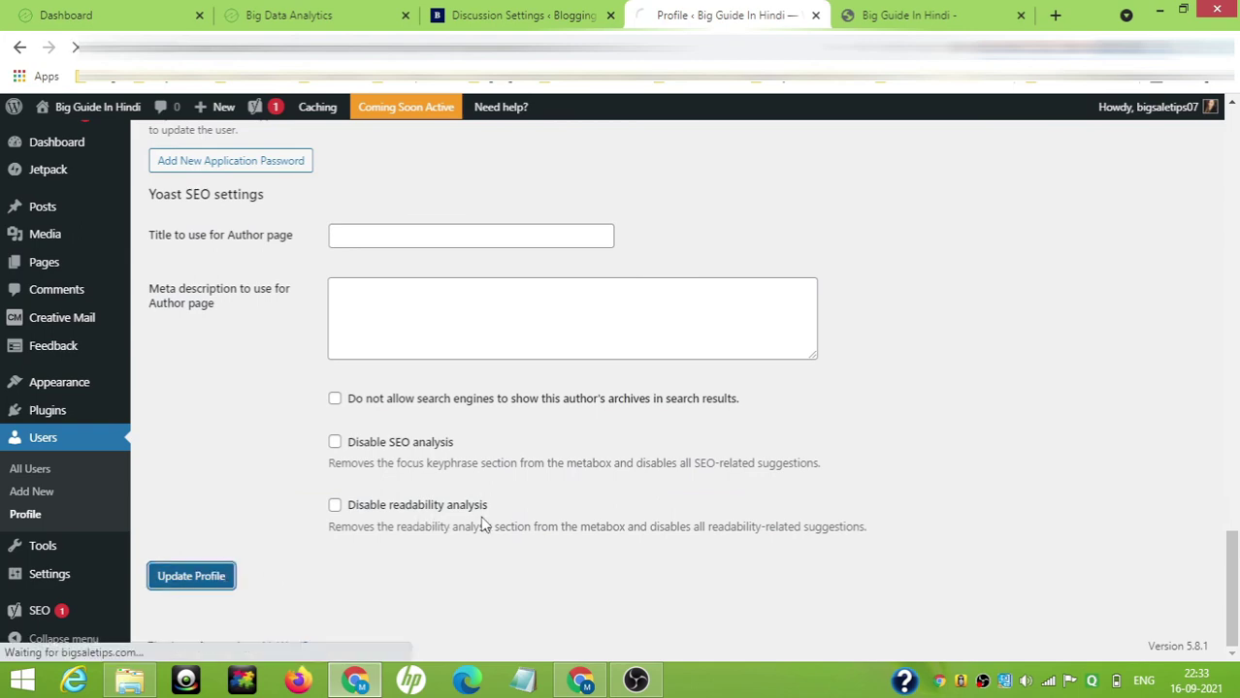
scroll(485, 519, up, 15)
scroll(488, 519, up, 8)
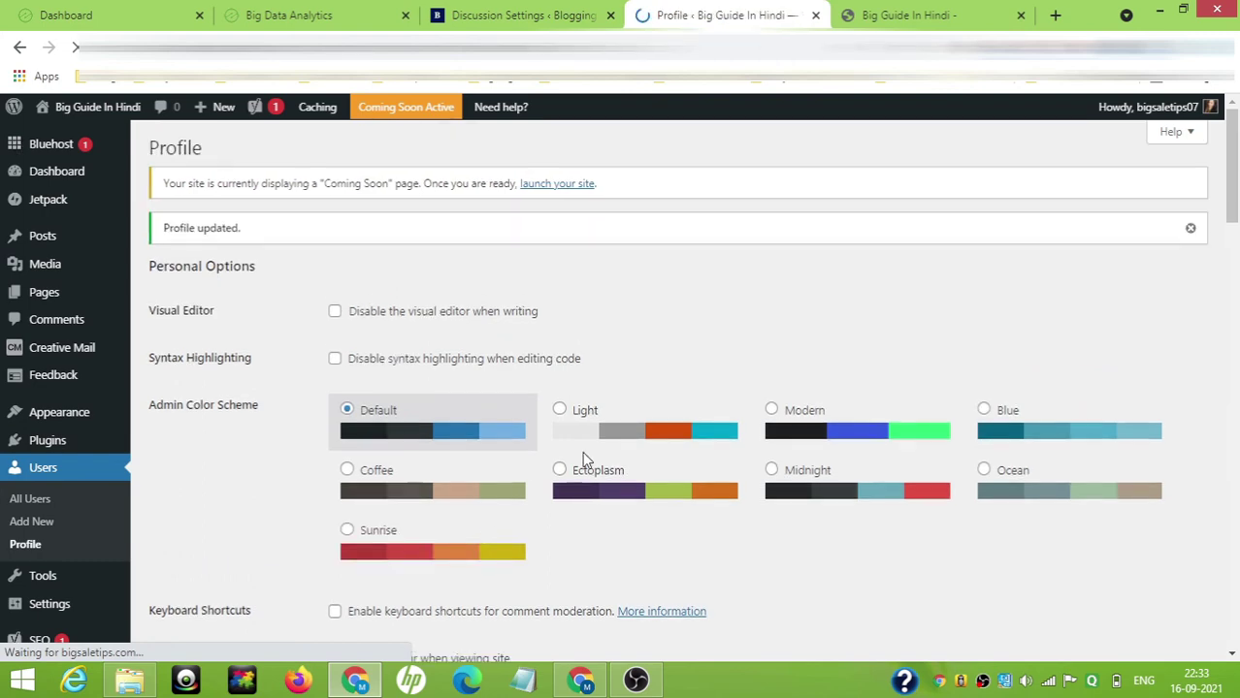
Step: Recheck the updated profile page from the personal options through the name, contact, account management and application password sections
scroll(582, 456, down, 7)
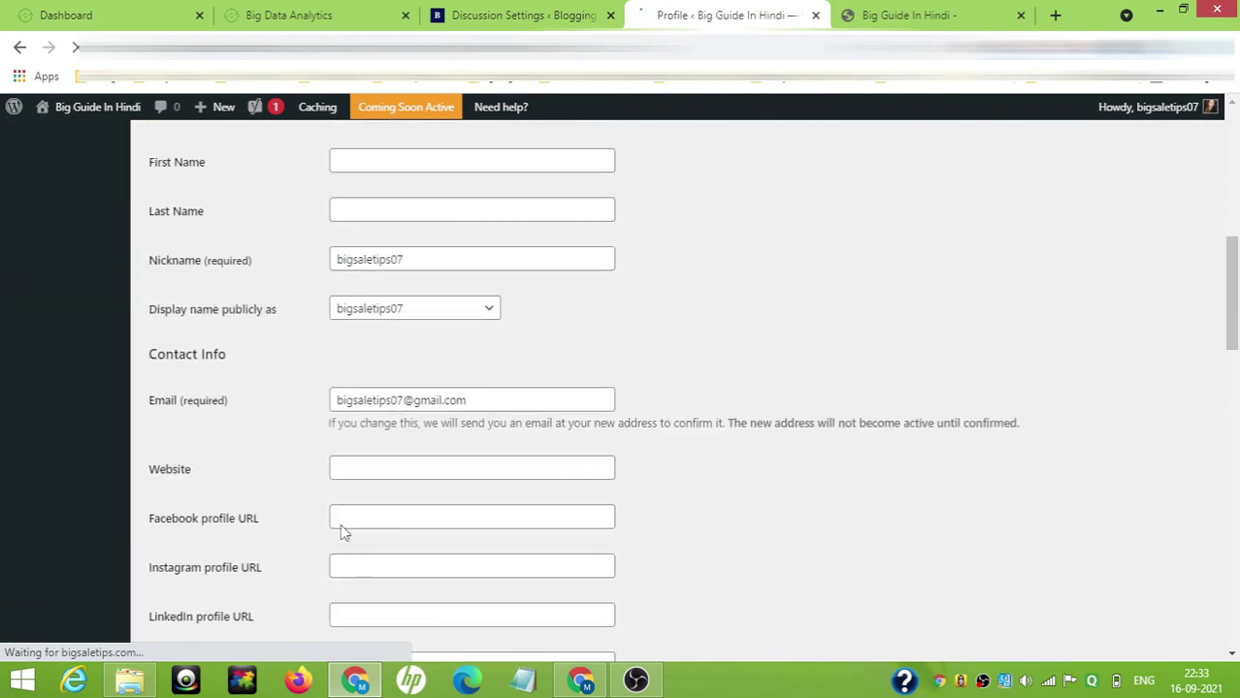
scroll(708, 464, up, 1)
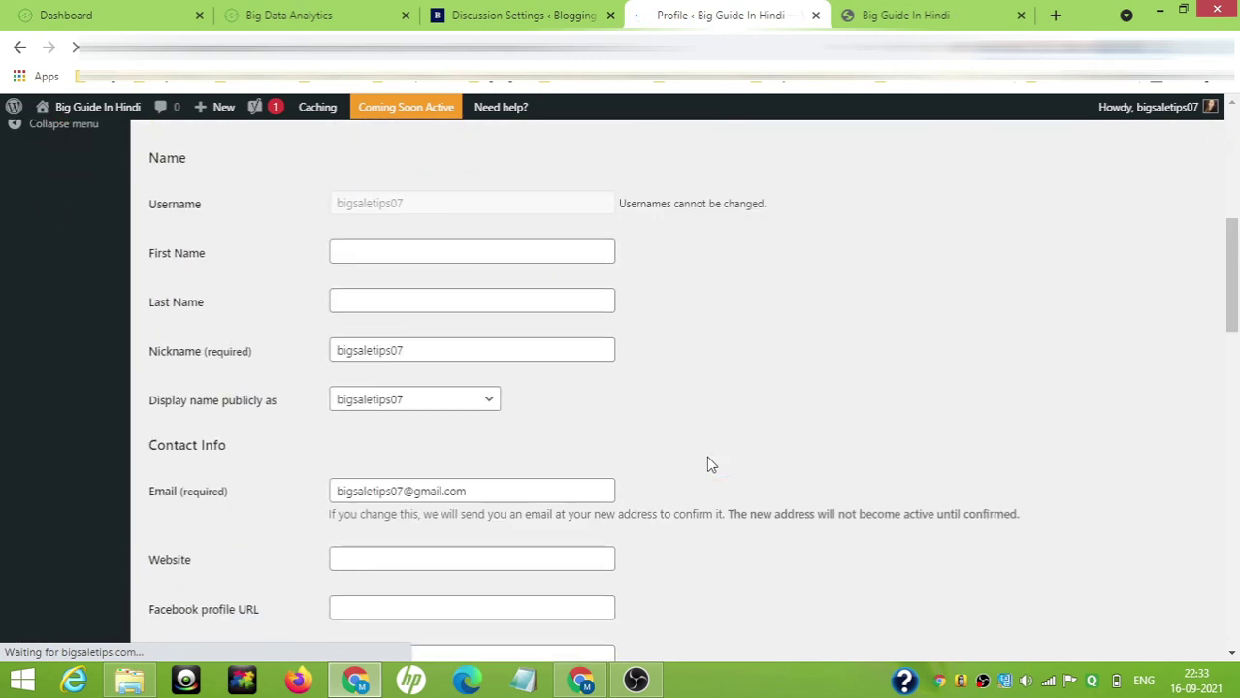
scroll(708, 463, down, 10)
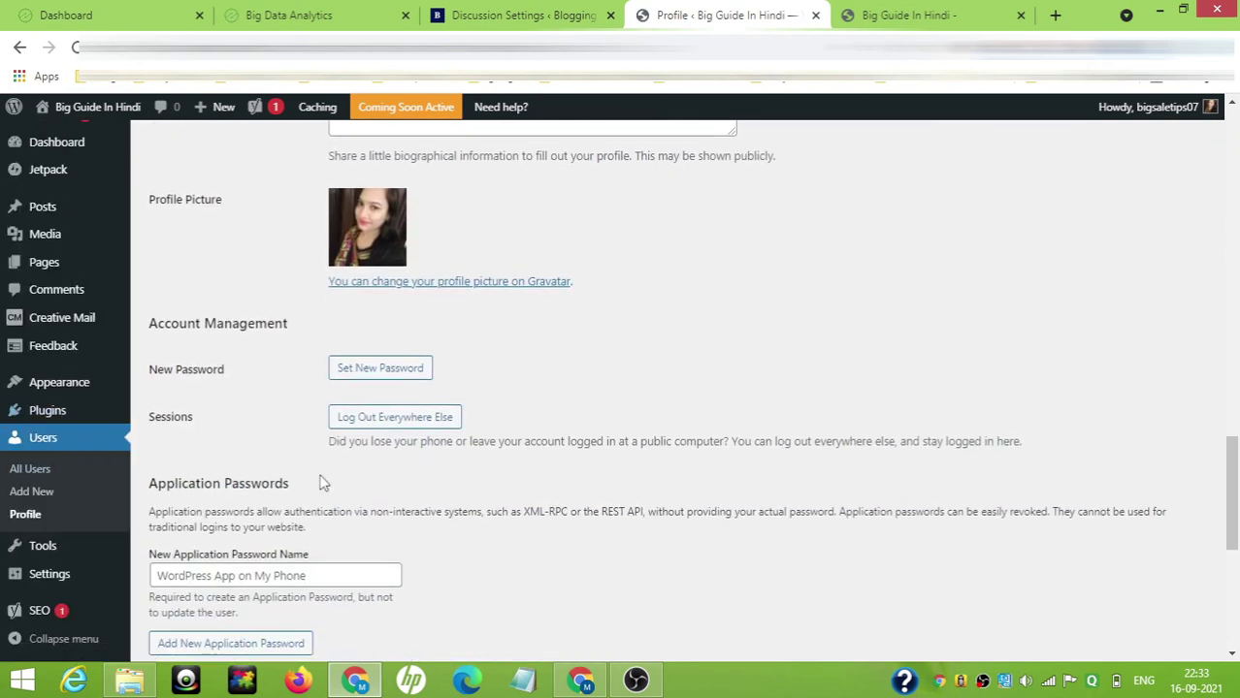
scroll(470, 466, up, 15)
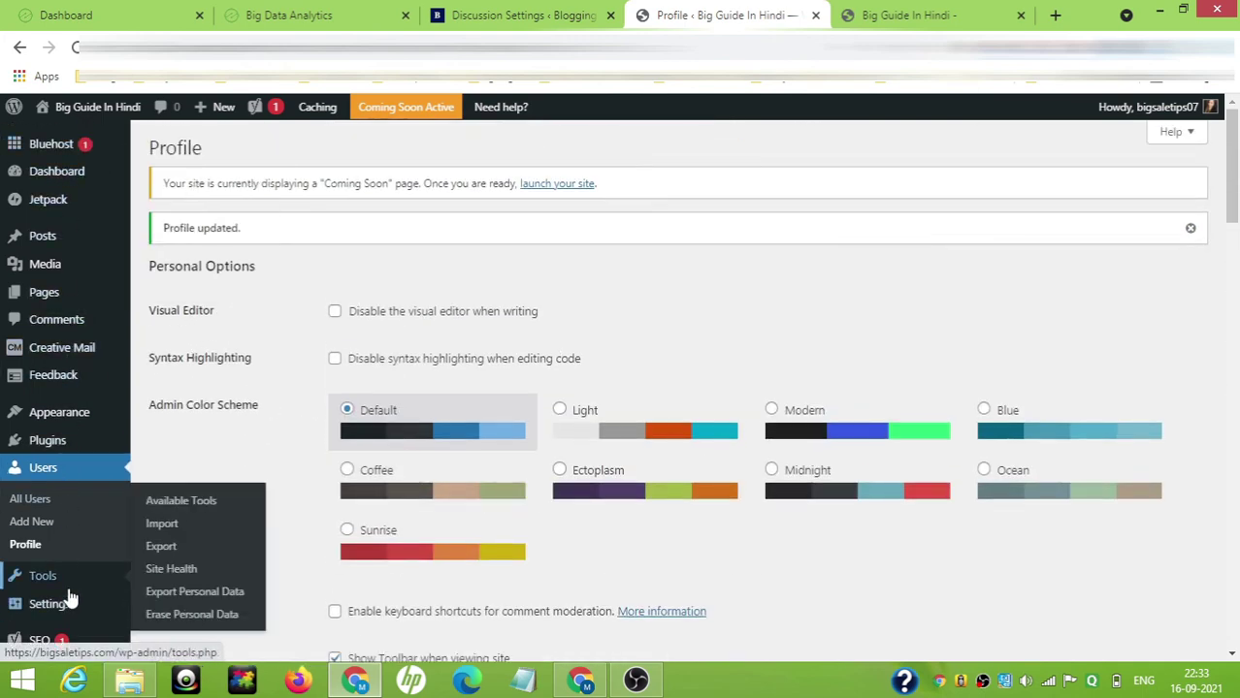
scroll(70, 592, down, 3)
scroll(240, 402, up, 3)
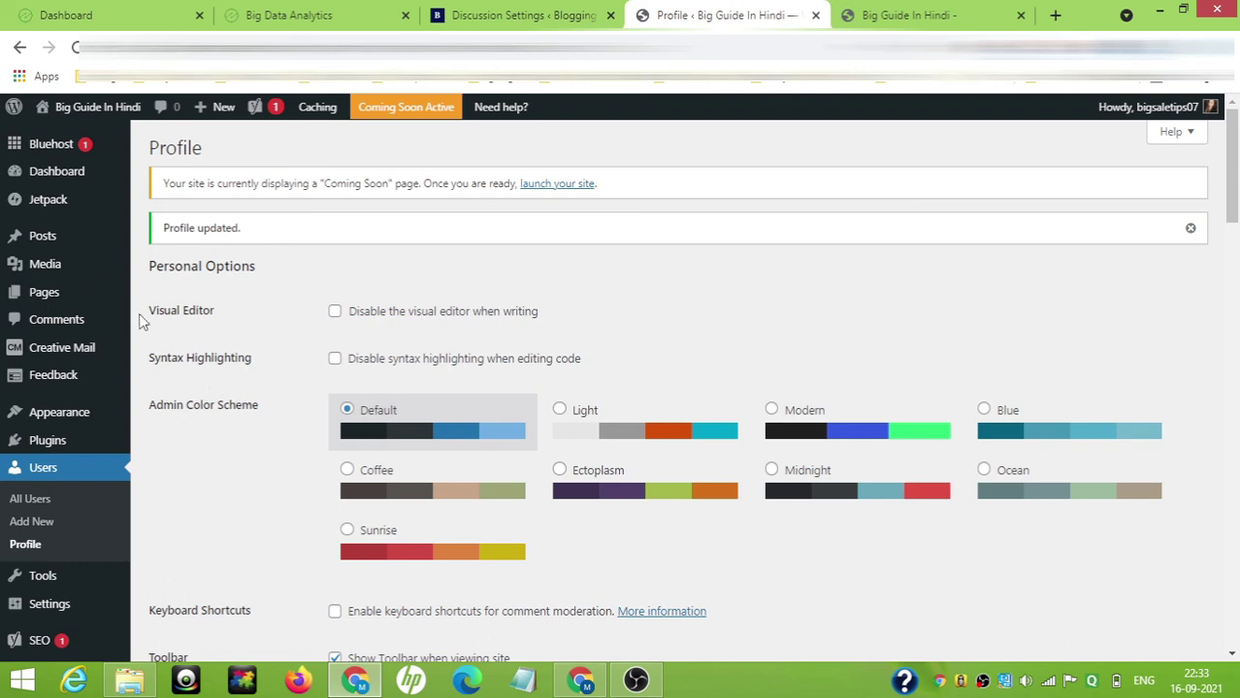
Step: Switch to the open Big Guide In Hindi front page to view the live site's layout
mouse_move(46, 235)
click(868, 12)
scroll(747, 351, up, 1)
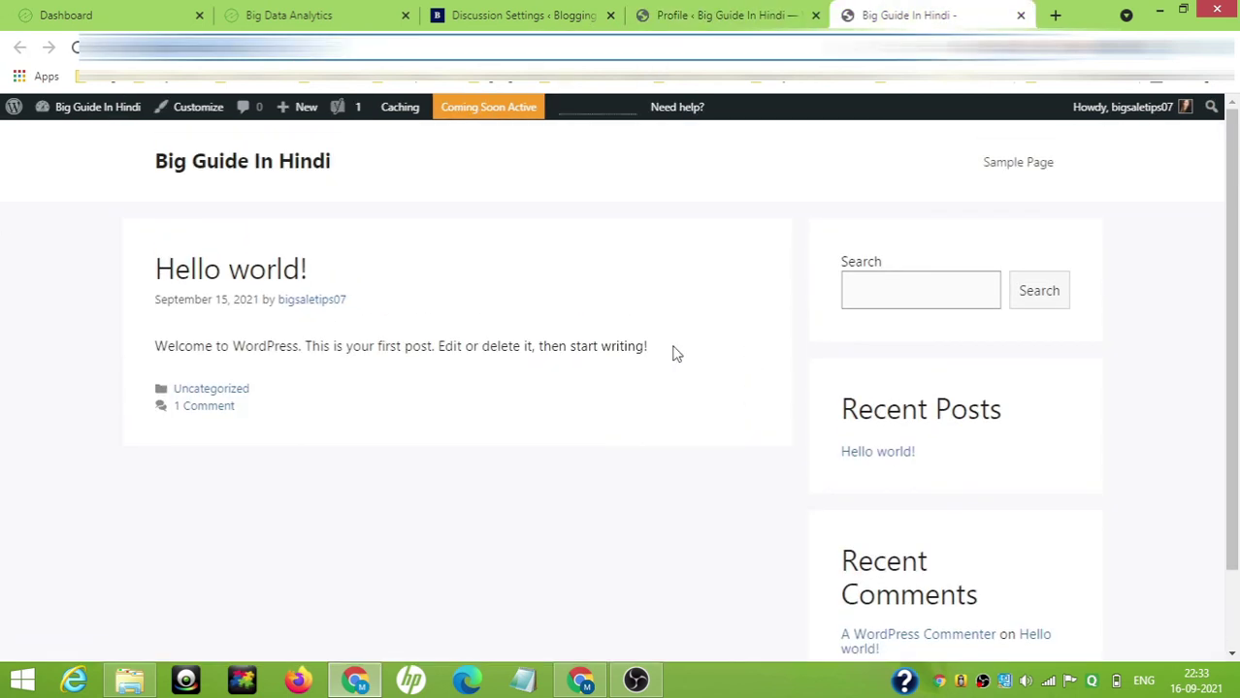